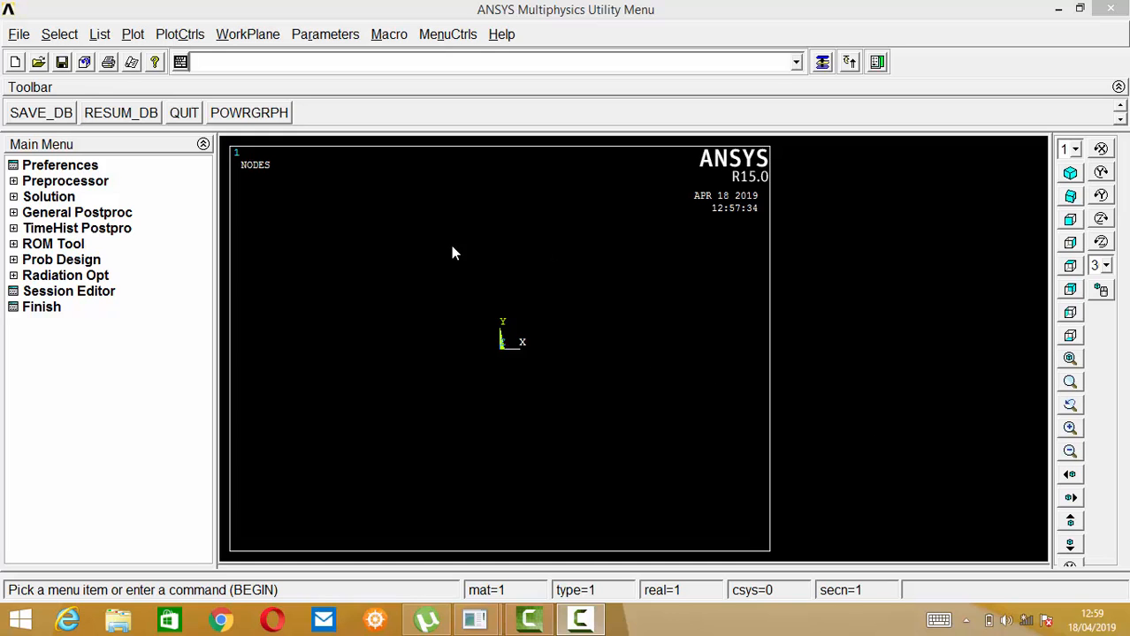
pyautogui.click(19, 33)
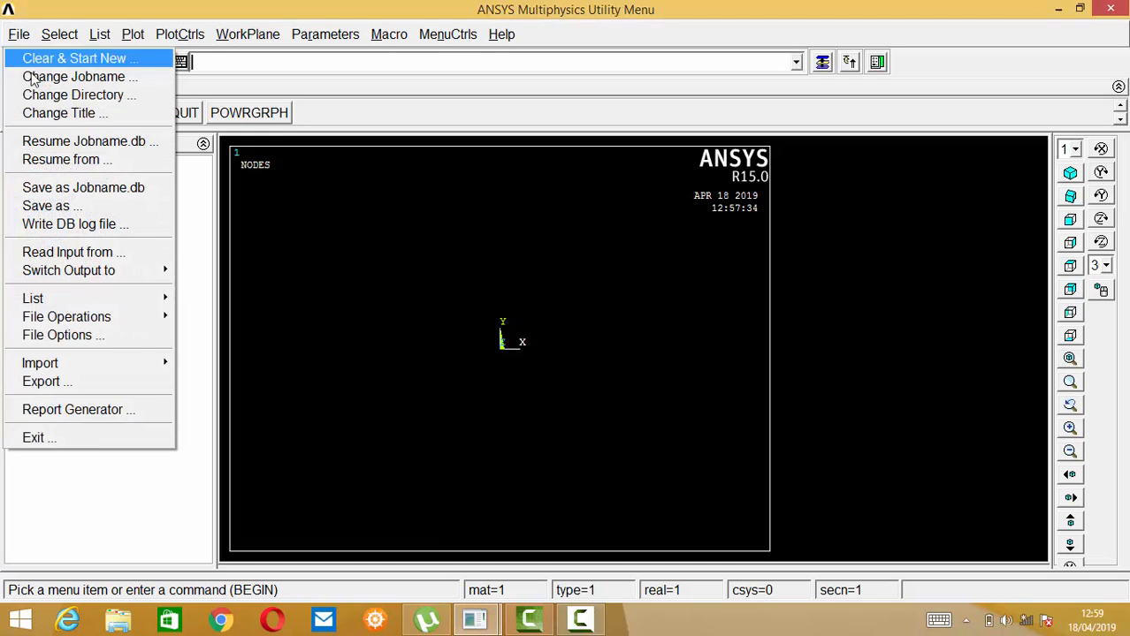
pyautogui.click(55, 115)
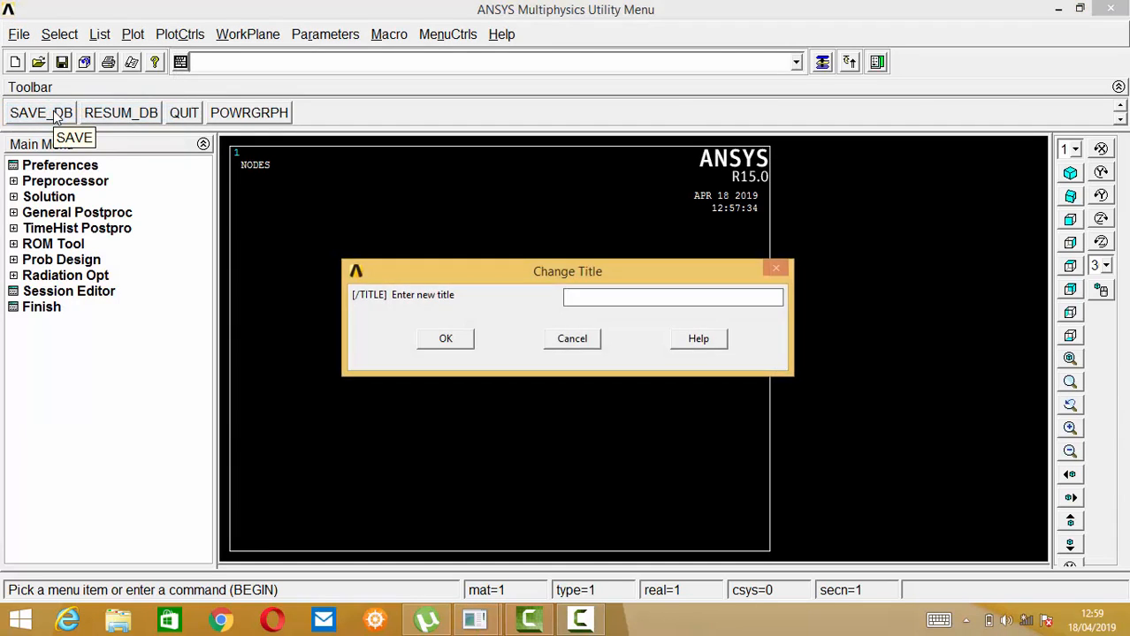
pyautogui.click(564, 342)
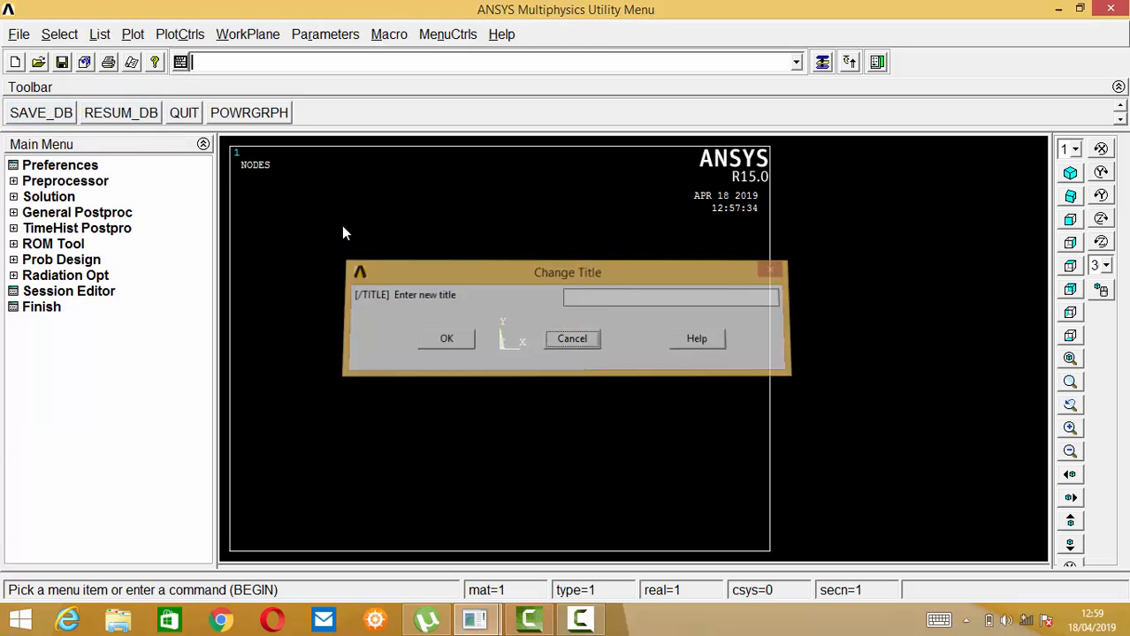
# Step: Set the analysis title to "Analisis Cantilever Akibat Berat Sendiri"
pyautogui.click(18, 35)
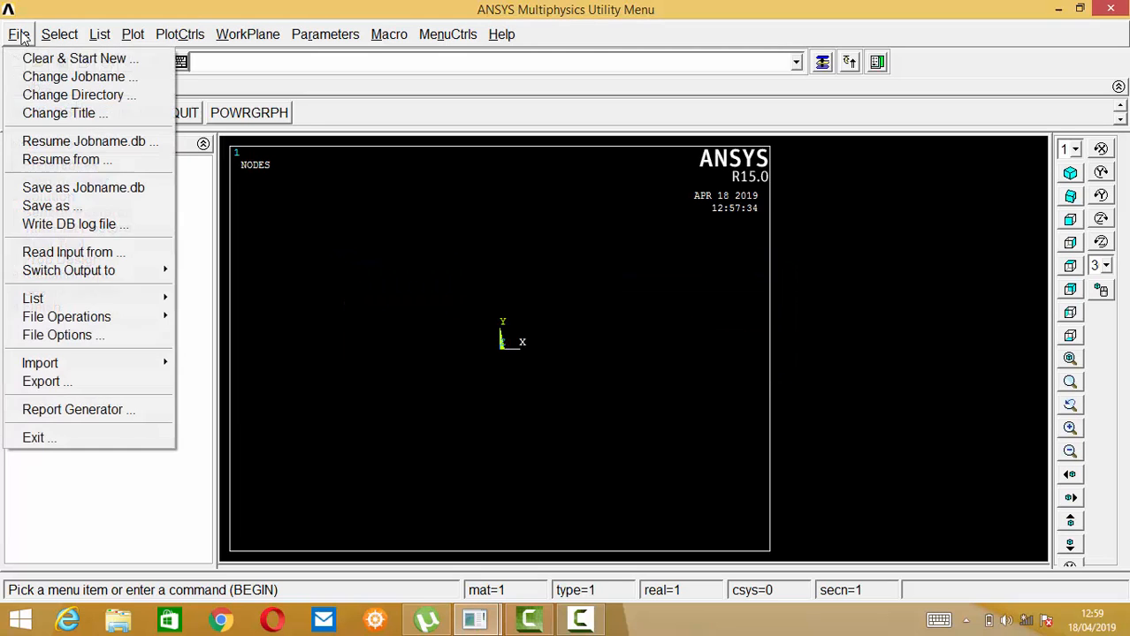
pyautogui.click(54, 113)
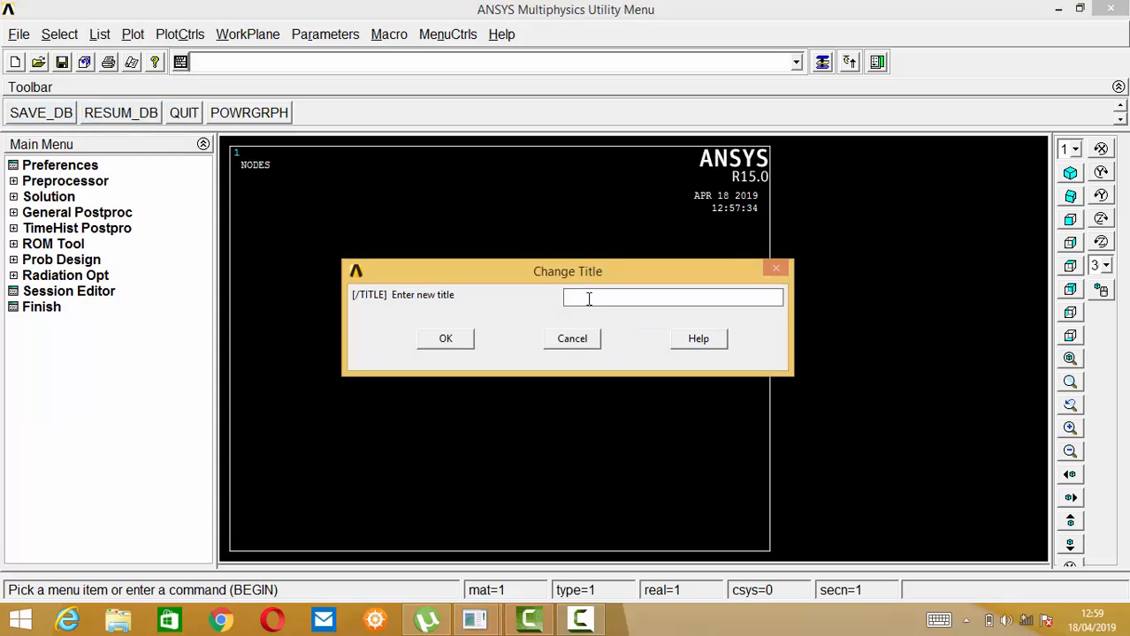
pyautogui.write('Analysis Cantilever Ak')
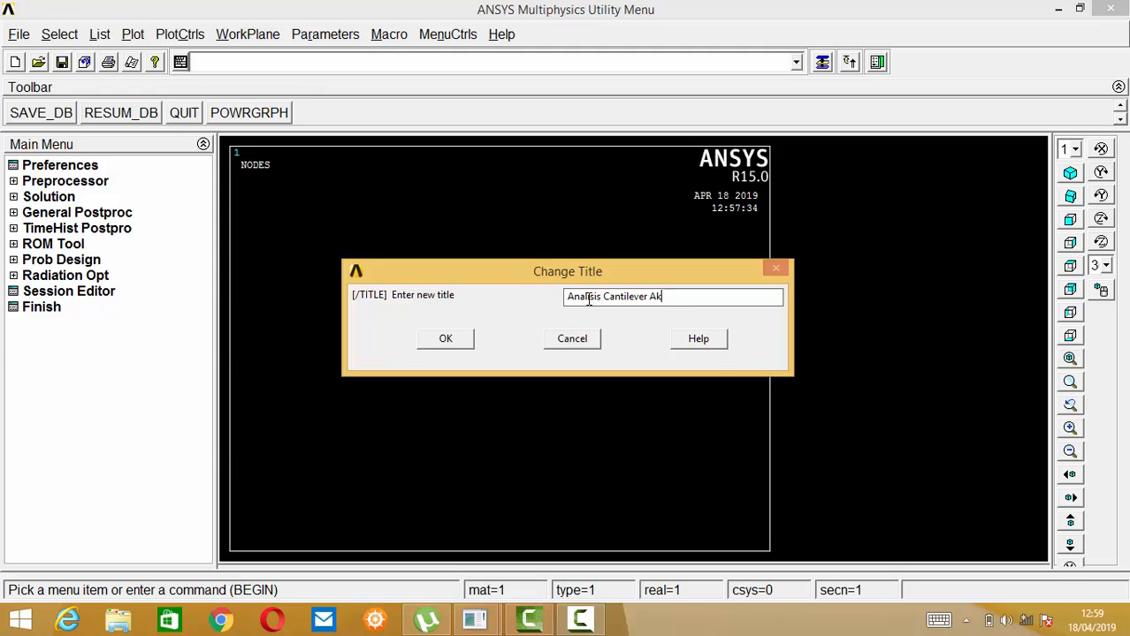
pyautogui.write('ibat Berat Sendiri')
pyautogui.click(447, 337)
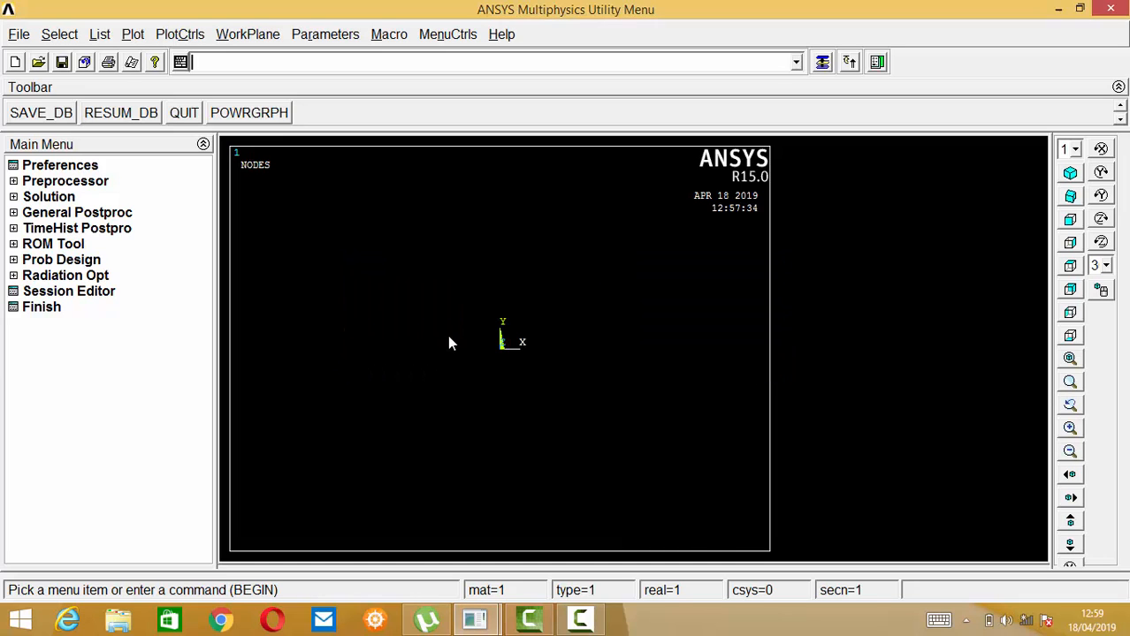
# Step: Restrict the GUI filtering preferences to the Structural discipline with the h-Method
pyautogui.click(60, 168)
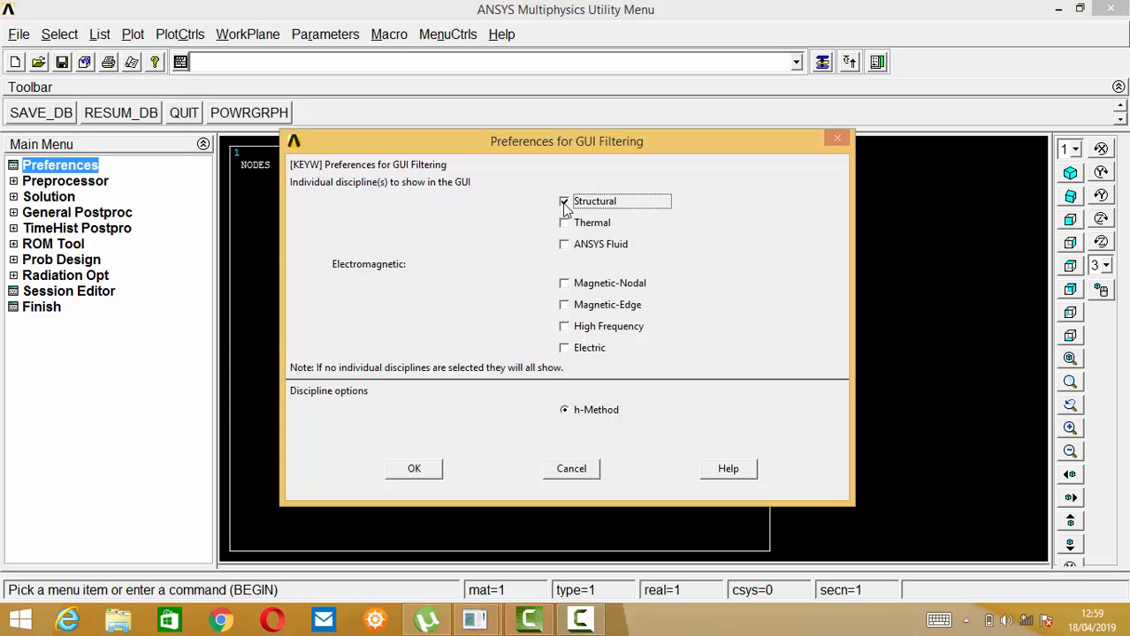
pyautogui.click(409, 474)
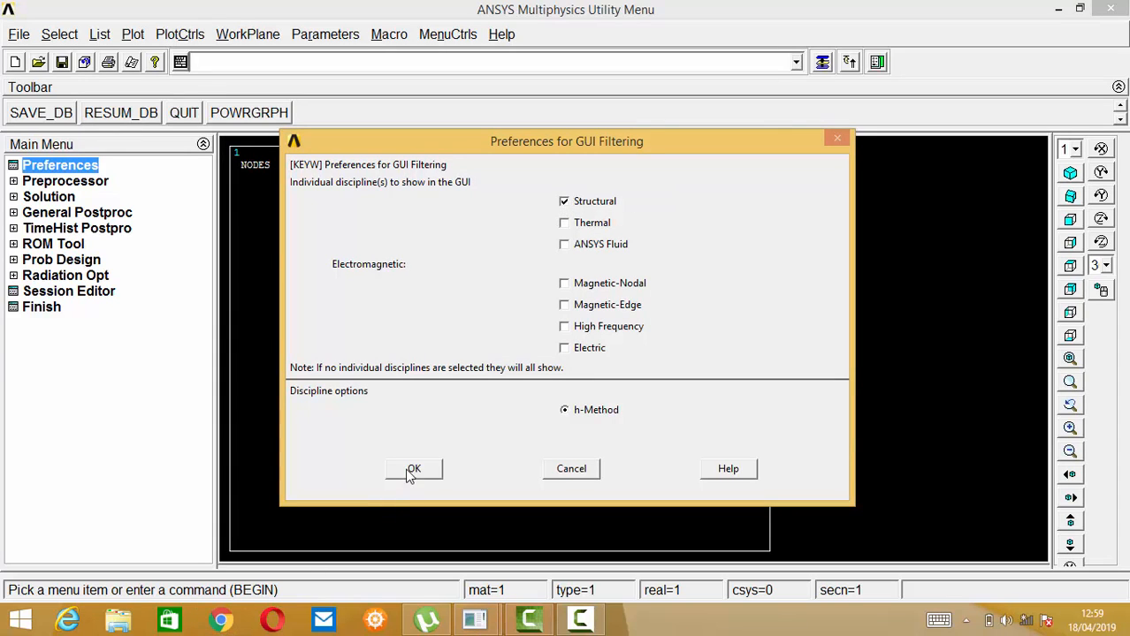
# Step: Add the structural beam element 2 node 188 as element type 1
pyautogui.click(13, 182)
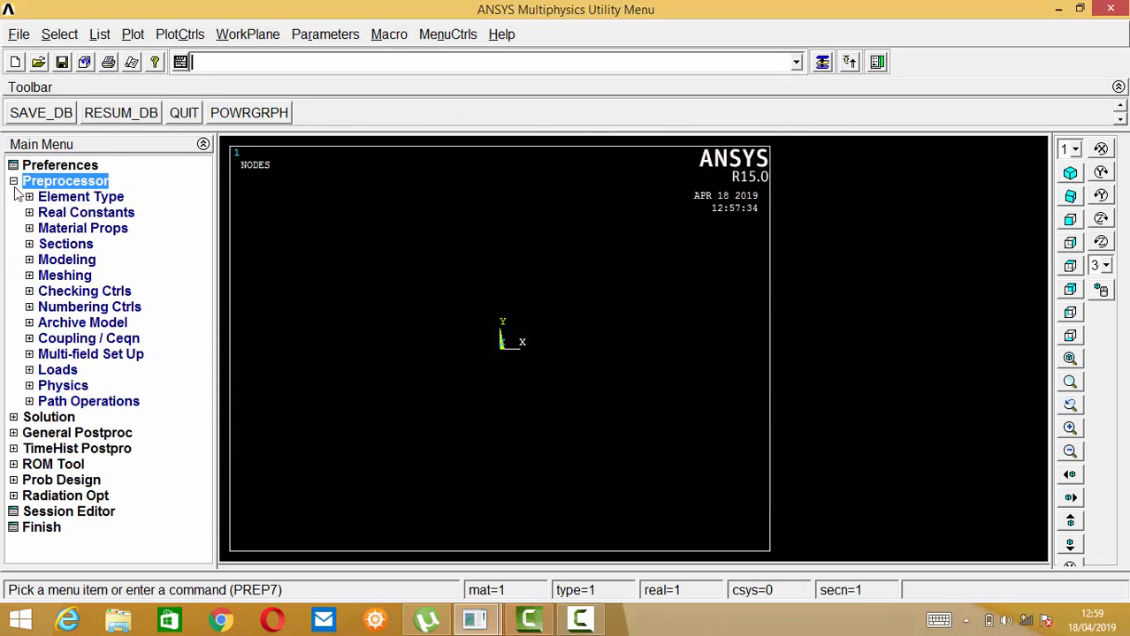
pyautogui.click(59, 200)
pyautogui.click(93, 217)
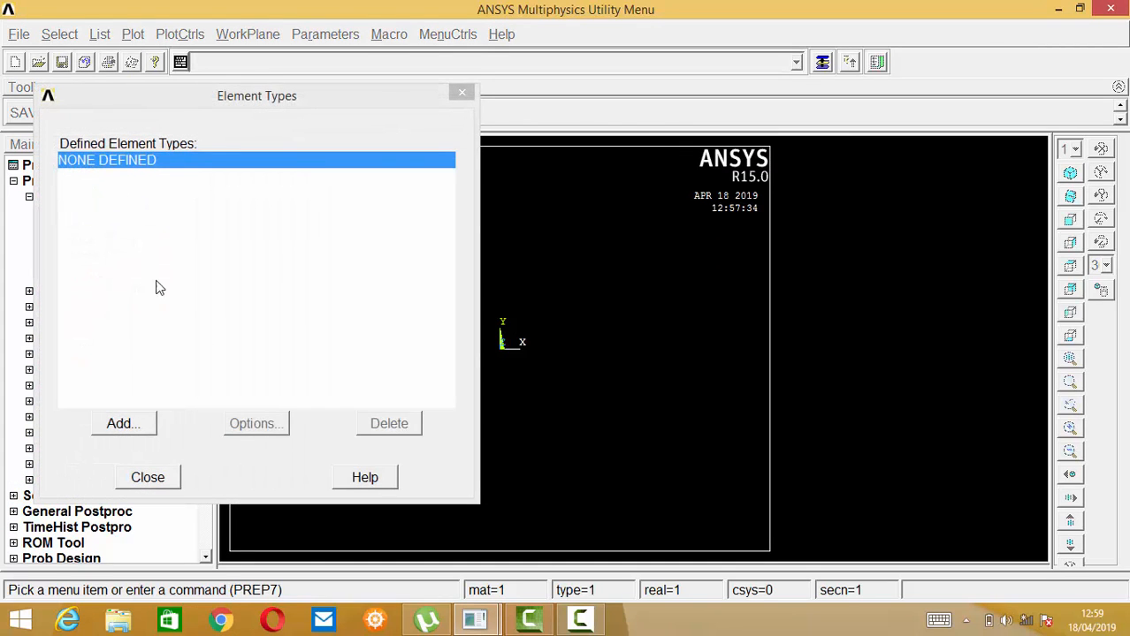
pyautogui.click(130, 434)
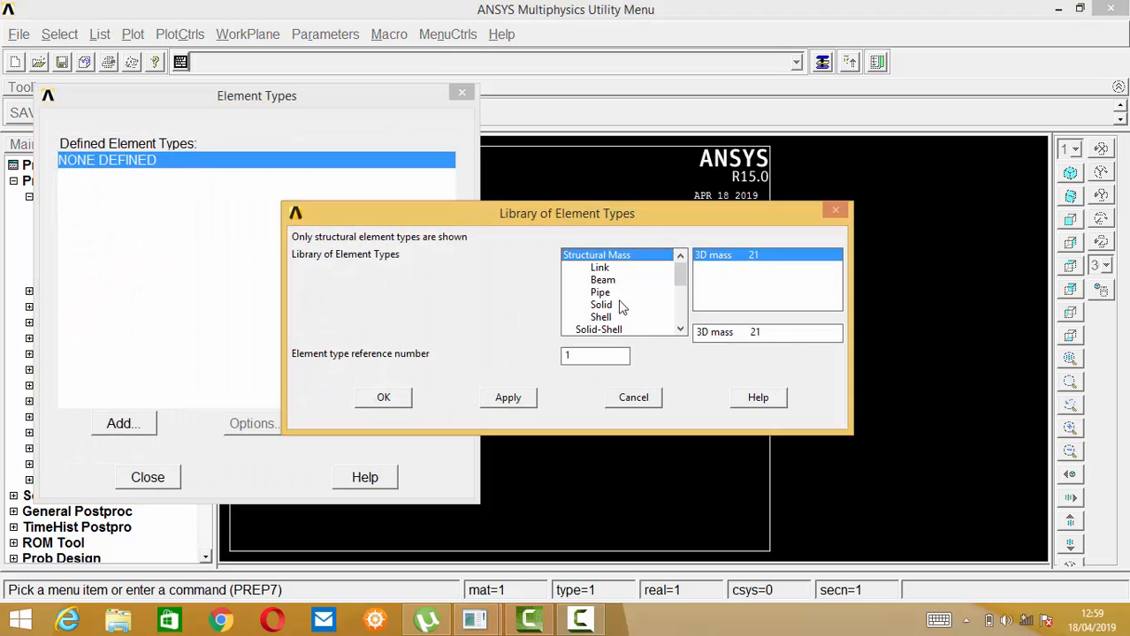
pyautogui.click(603, 281)
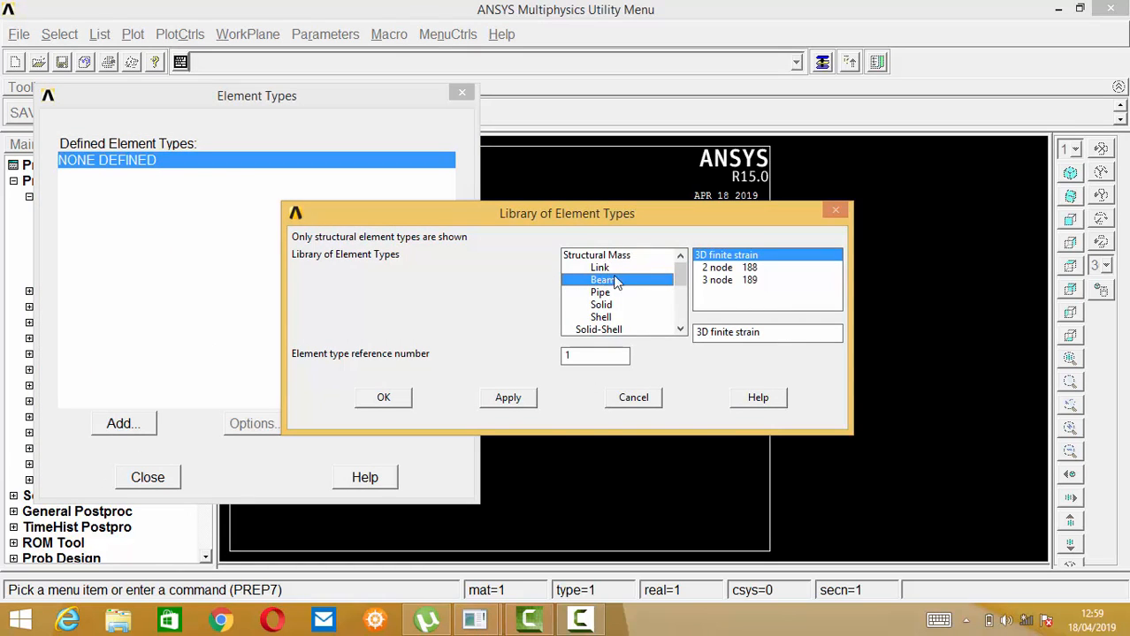
pyautogui.click(747, 269)
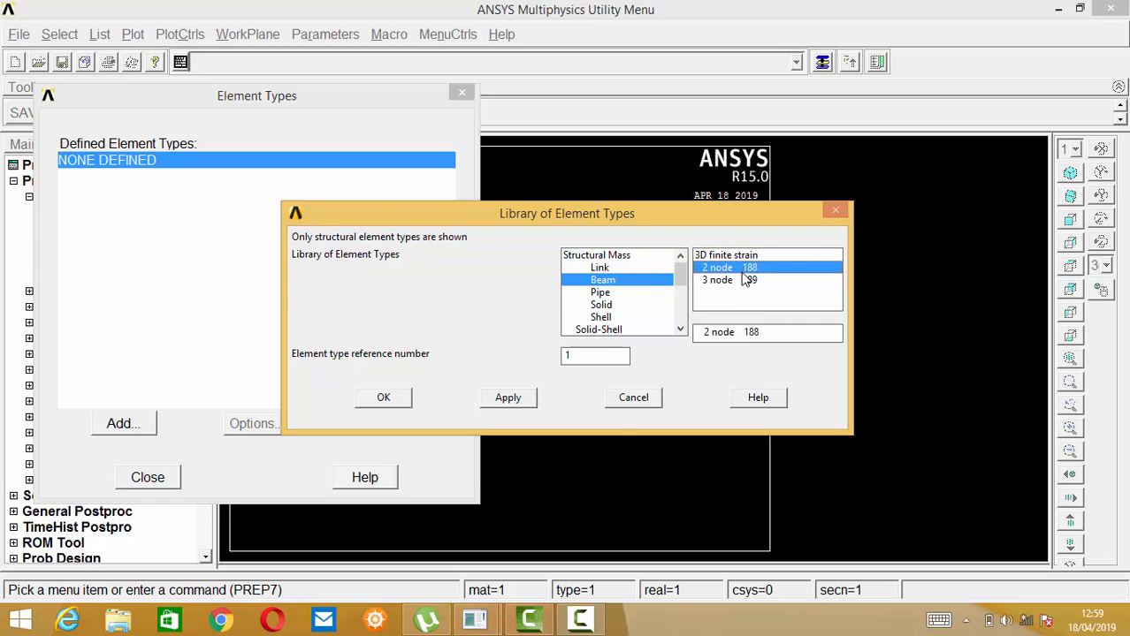
pyautogui.click(389, 399)
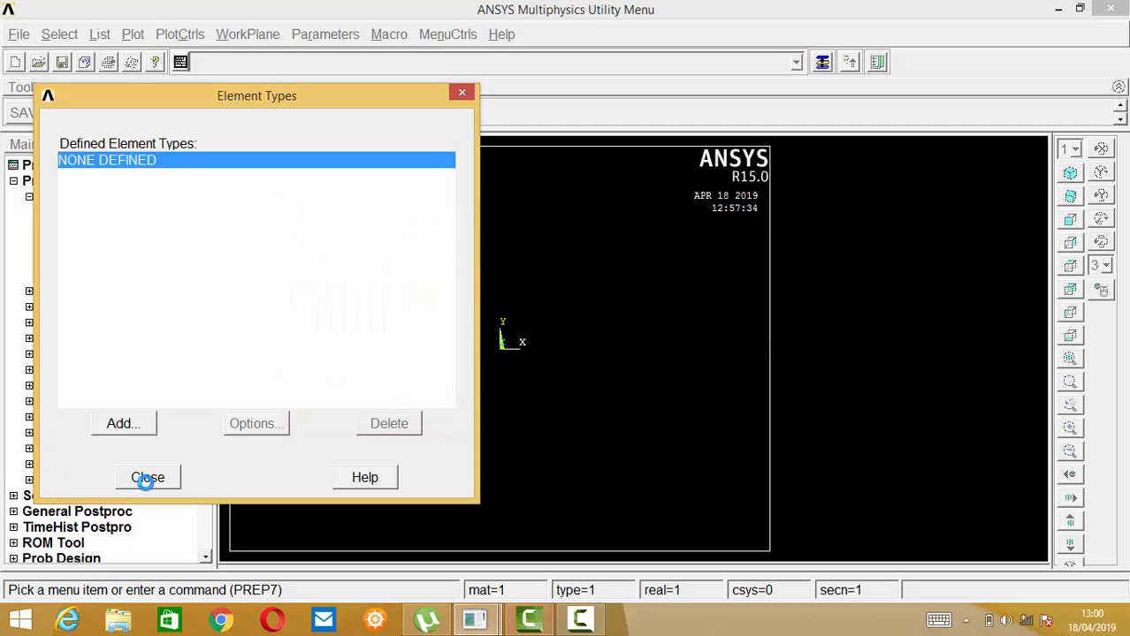
pyautogui.click(148, 478)
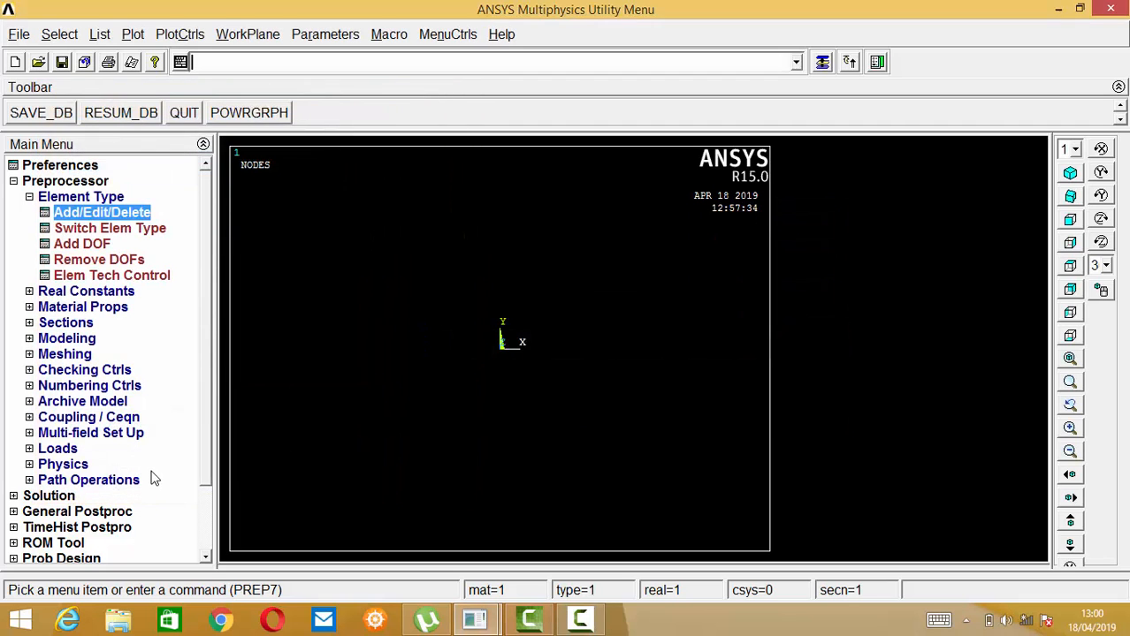
# Step: Define linear elastic isotropic properties for material model 1 with EX 200000 and PRXY 0.3
pyautogui.click(71, 308)
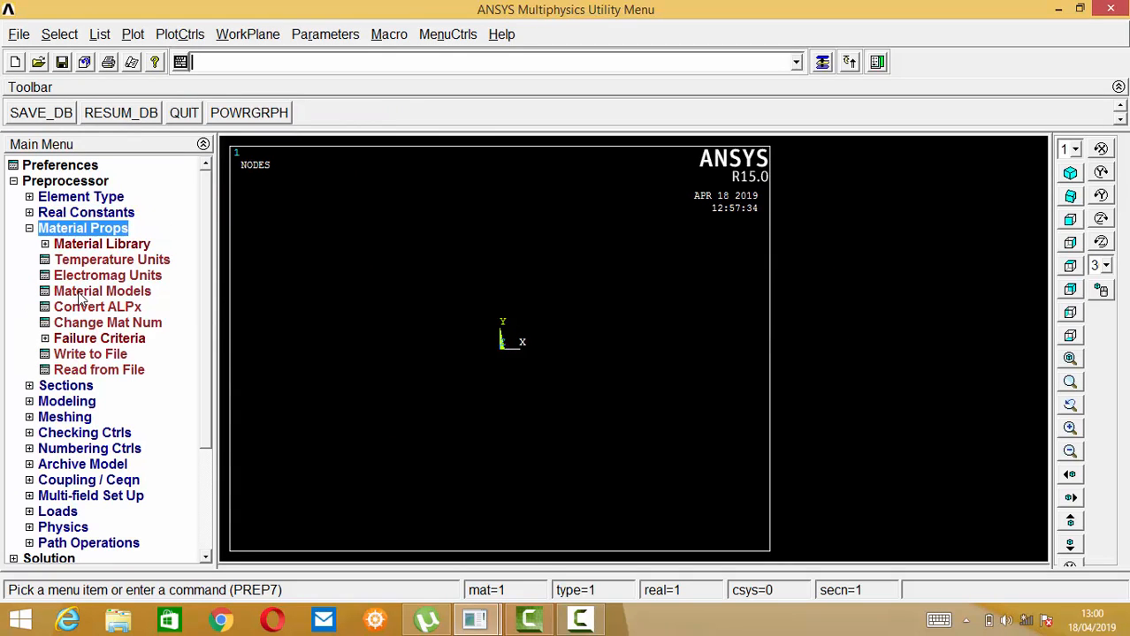
pyautogui.click(82, 295)
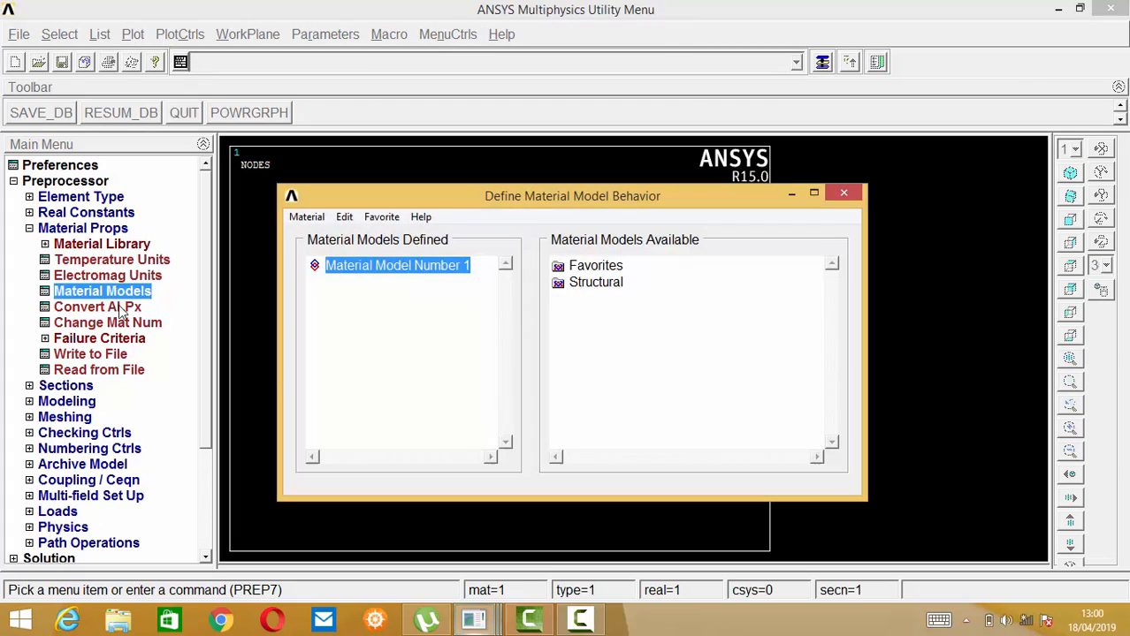
pyautogui.doubleClick(606, 283)
pyautogui.doubleClick(609, 299)
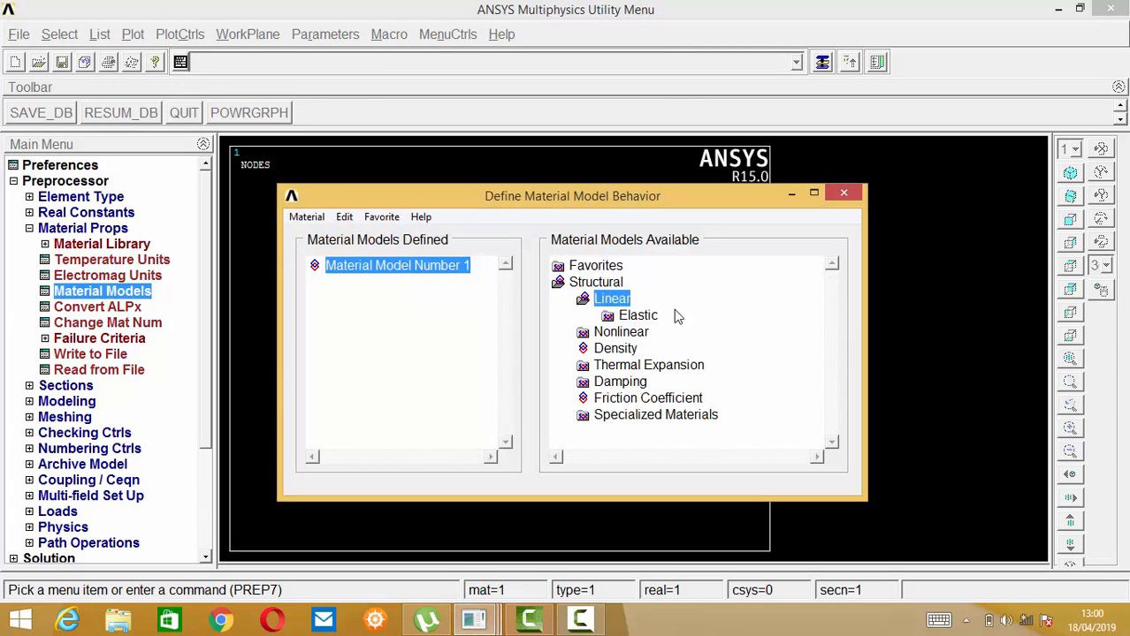
pyautogui.doubleClick(656, 318)
pyautogui.doubleClick(667, 331)
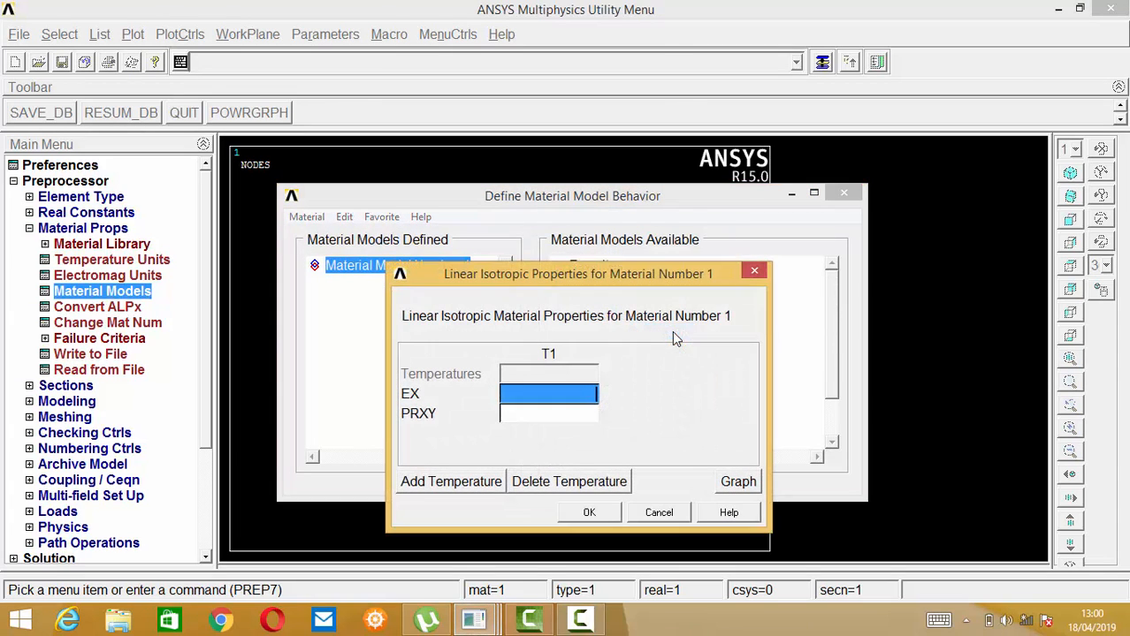
pyautogui.write('200')
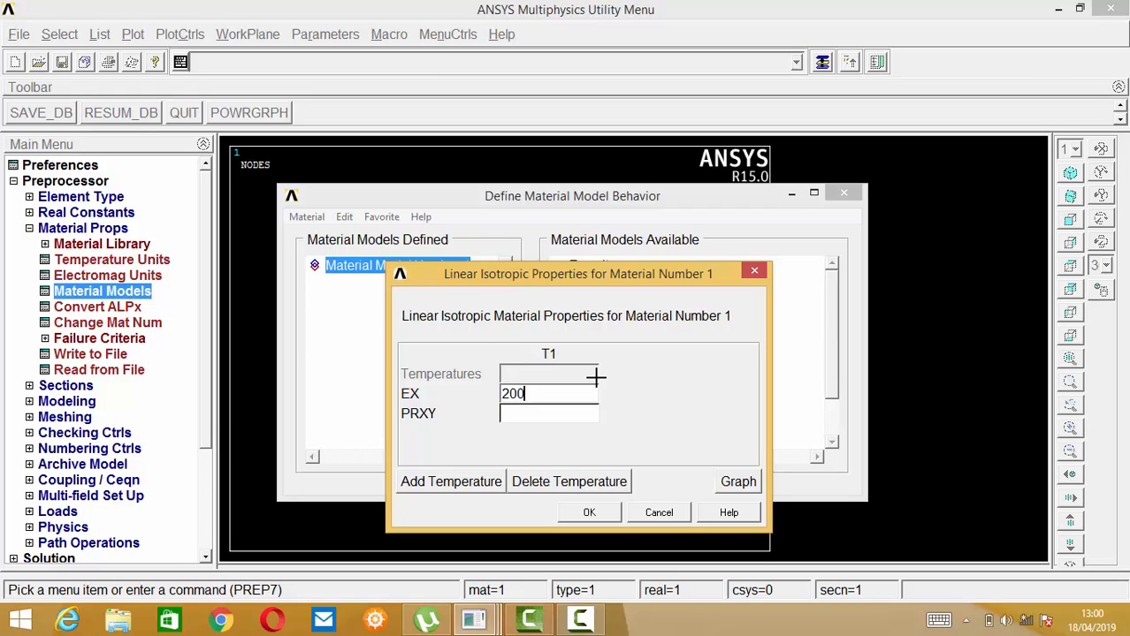
pyautogui.write('000')
pyautogui.click(581, 418)
pyautogui.write('0.3')
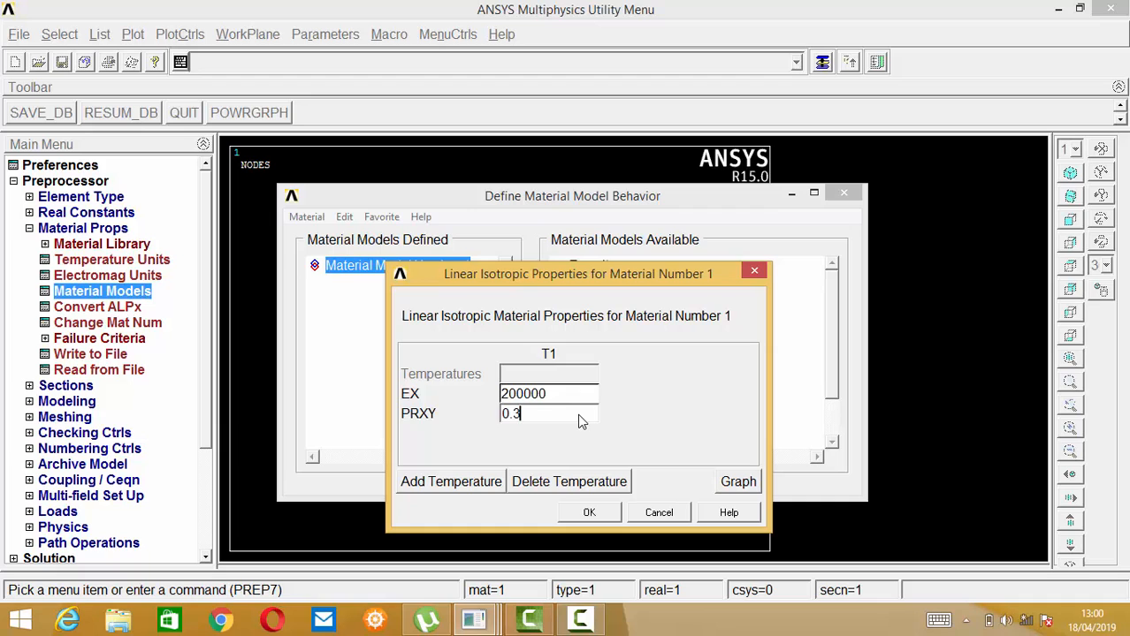
pyautogui.click(585, 515)
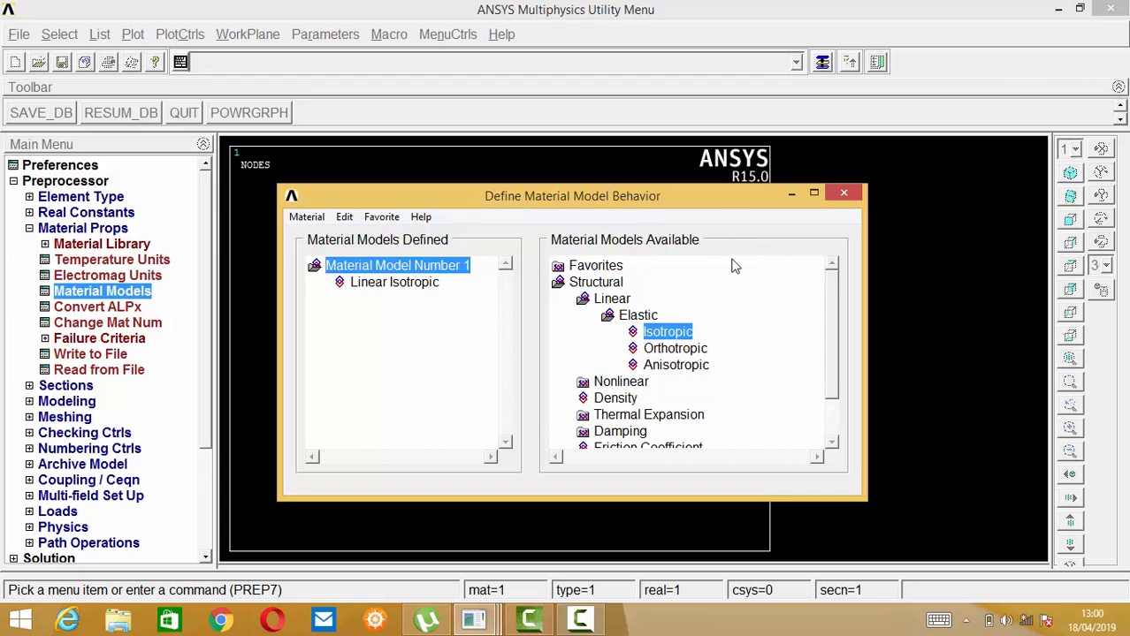
# Step: Set the density of material model 1 to 7.86e-6 and finish the material definition
pyautogui.doubleClick(613, 399)
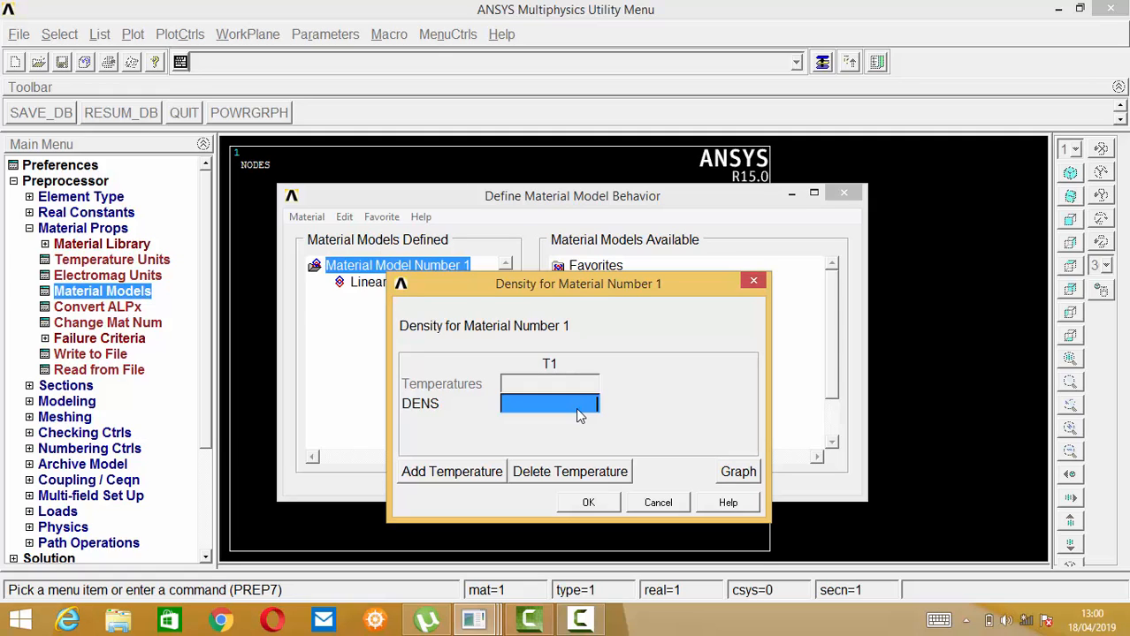
pyautogui.write('7')
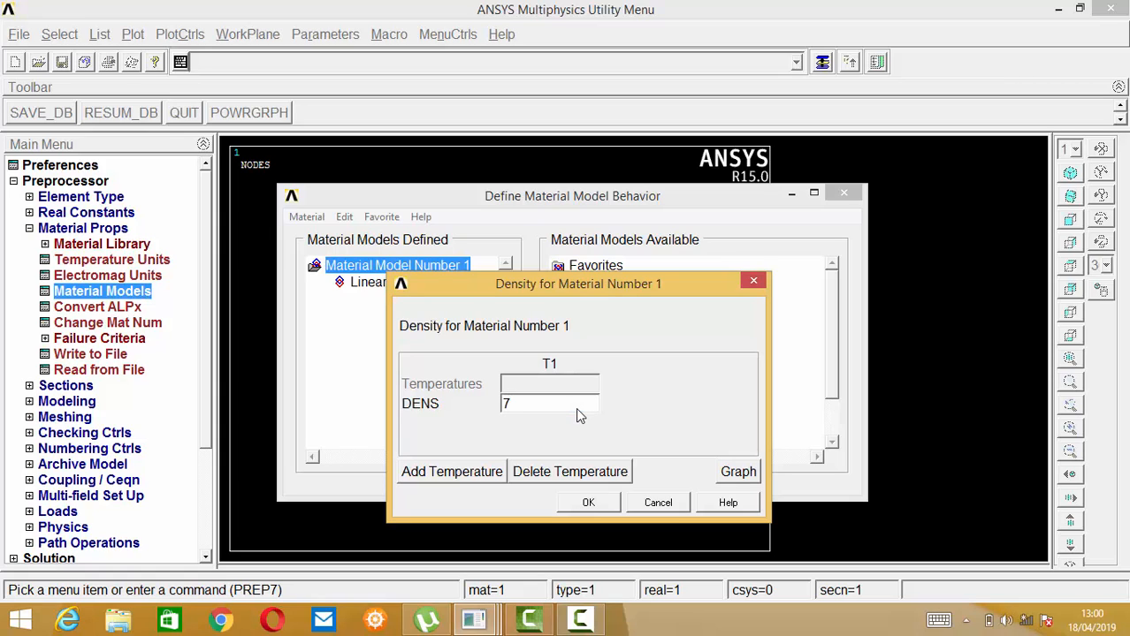
pyautogui.write('.86e-6')
pyautogui.click(589, 503)
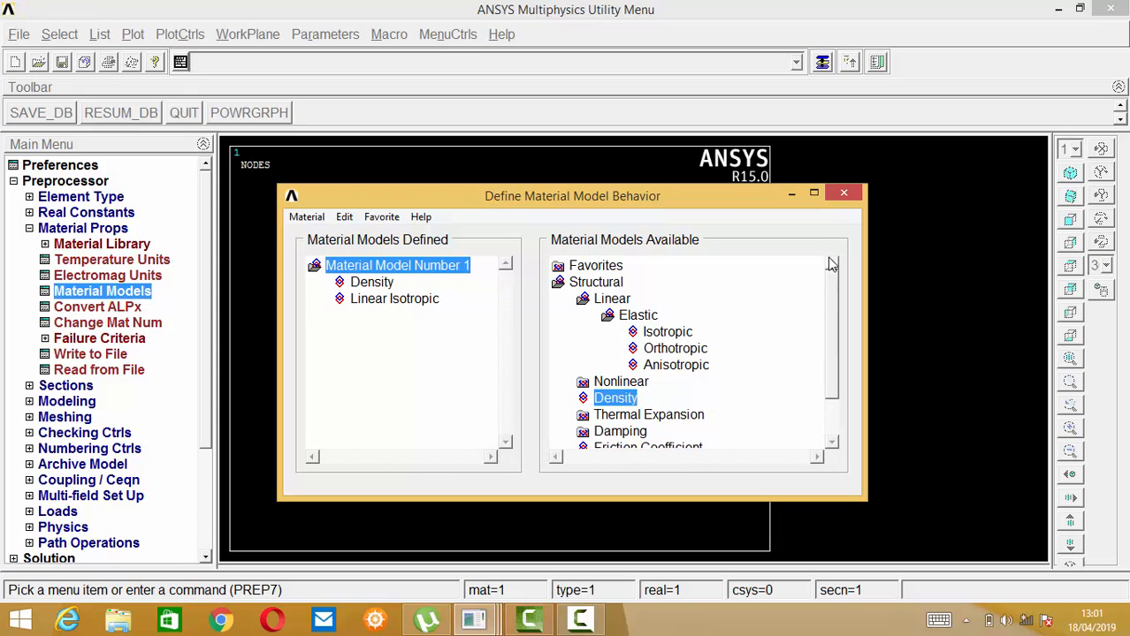
pyautogui.click(844, 195)
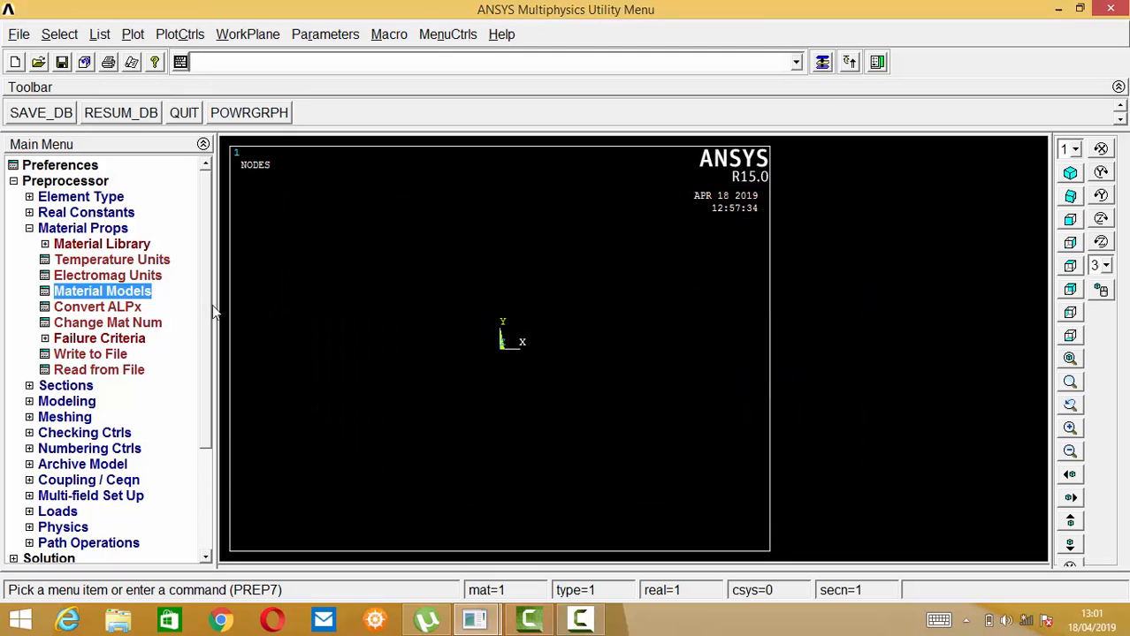
# Step: Define and preview a solid rectangular beam section named Rectangle with ID 1, B 10 and H 50
pyautogui.click(50, 388)
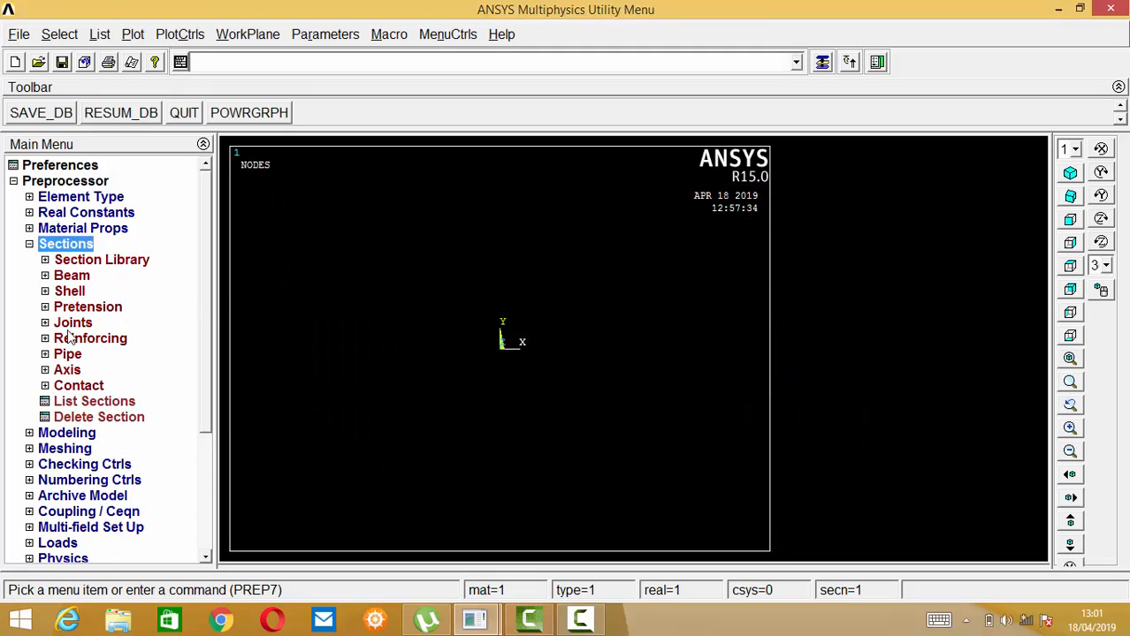
pyautogui.click(75, 274)
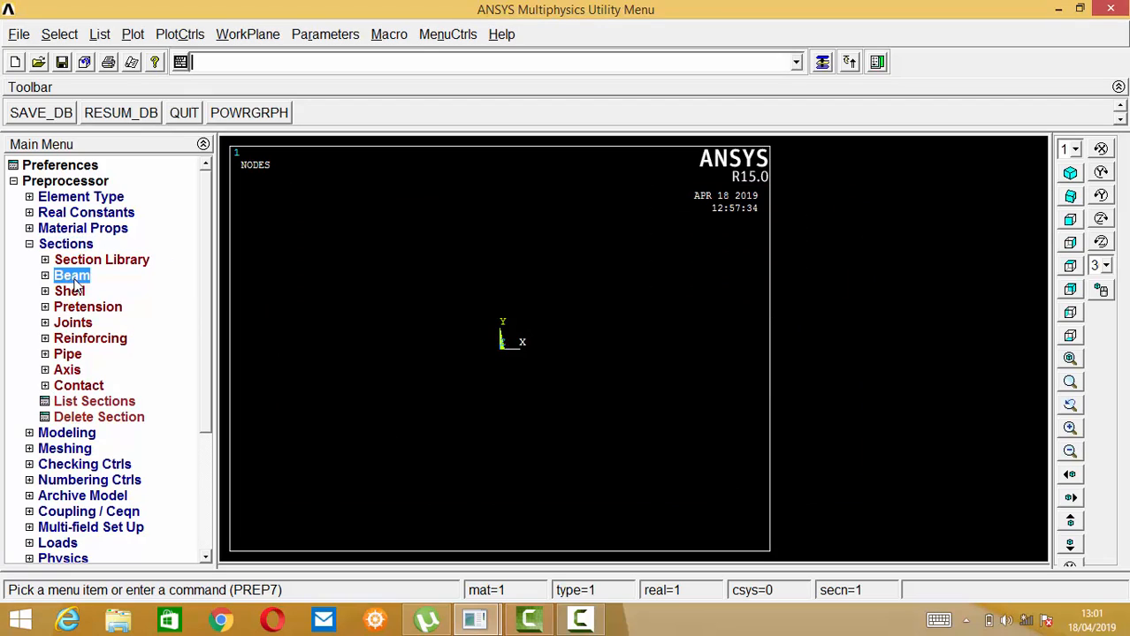
pyautogui.click(112, 293)
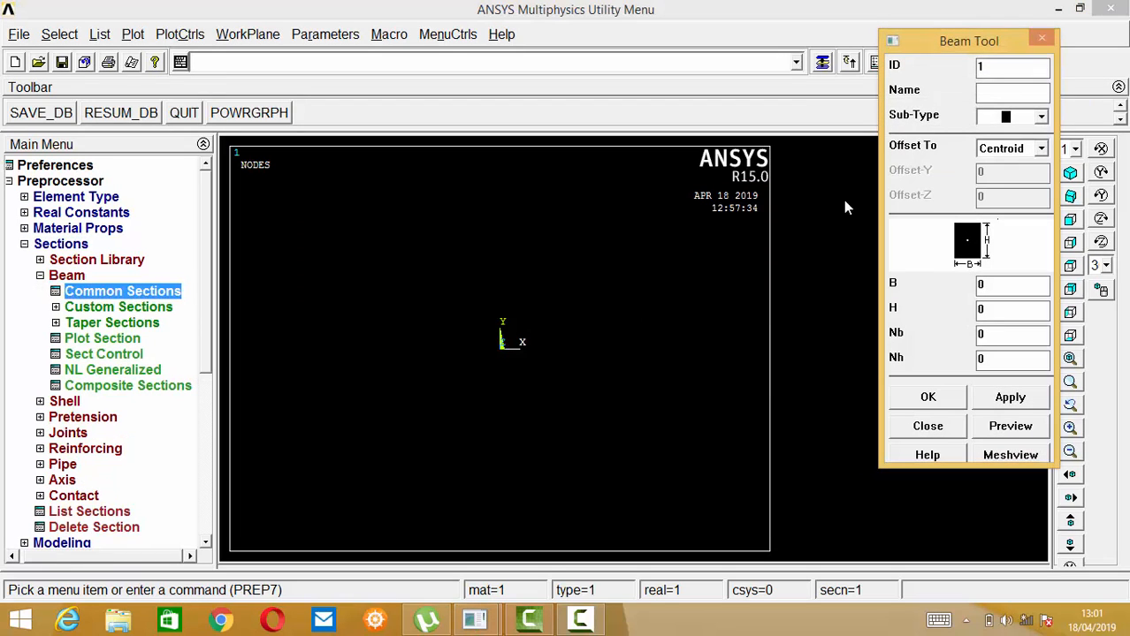
pyautogui.click(988, 92)
pyautogui.write('Rectangle')
pyautogui.moveTo(990, 284); pyautogui.dragTo(967, 285)
pyautogui.write('10')
pyautogui.moveTo(1000, 310); pyautogui.dragTo(973, 309)
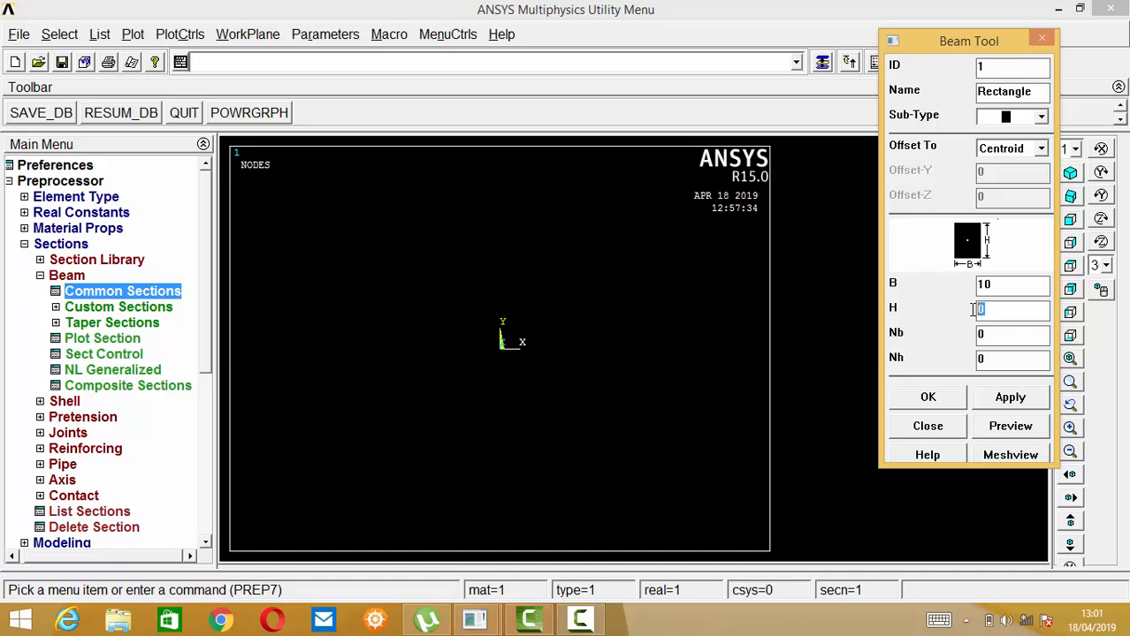
pyautogui.write('50')
pyautogui.click(1010, 427)
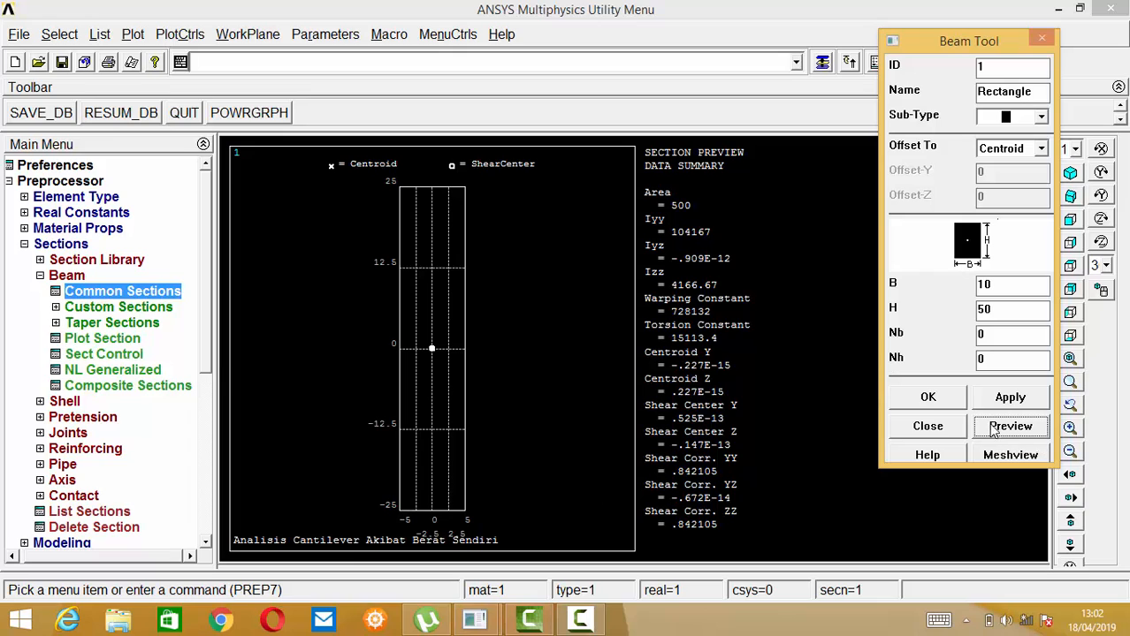
pyautogui.click(927, 400)
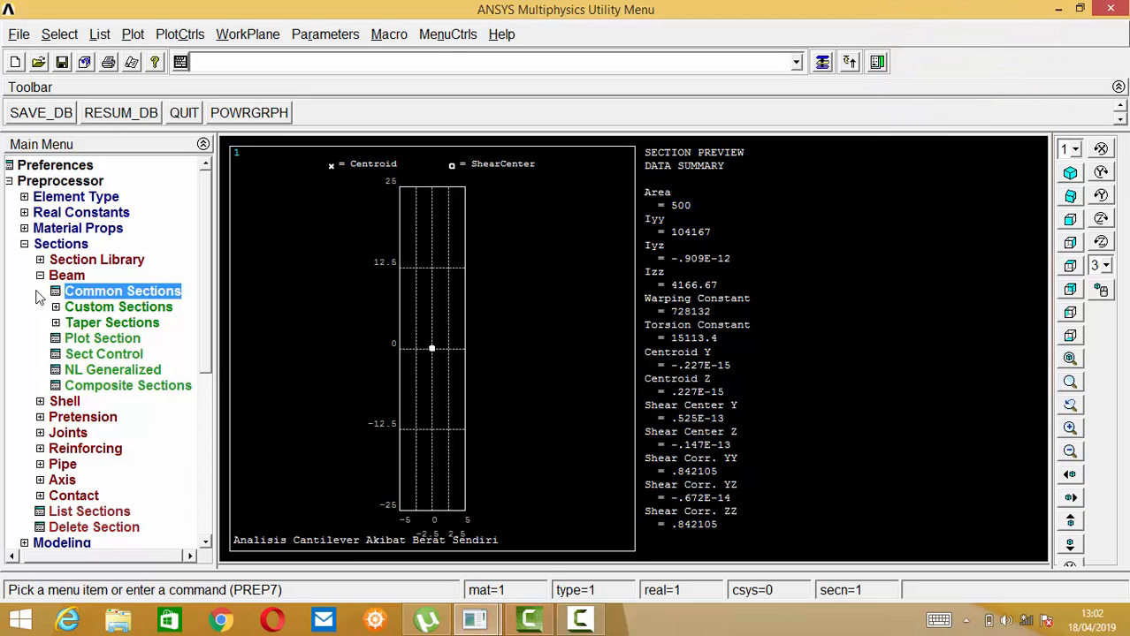
# Step: Create keypoint 1 in the active coordinate system at X 0, Y 0
pyautogui.click(25, 245)
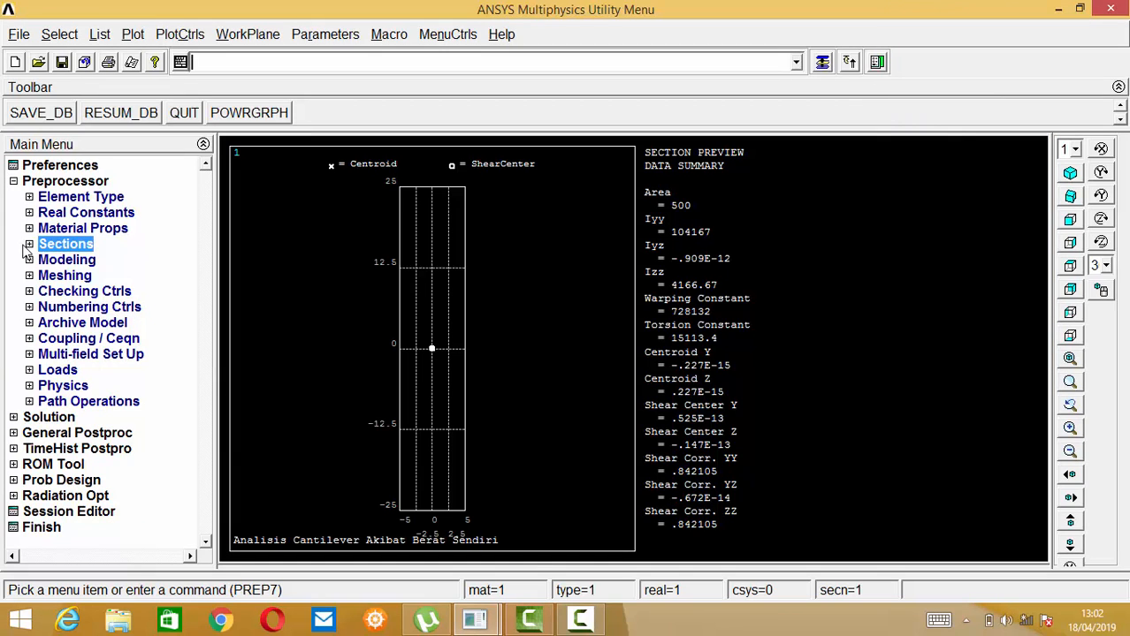
pyautogui.click(51, 261)
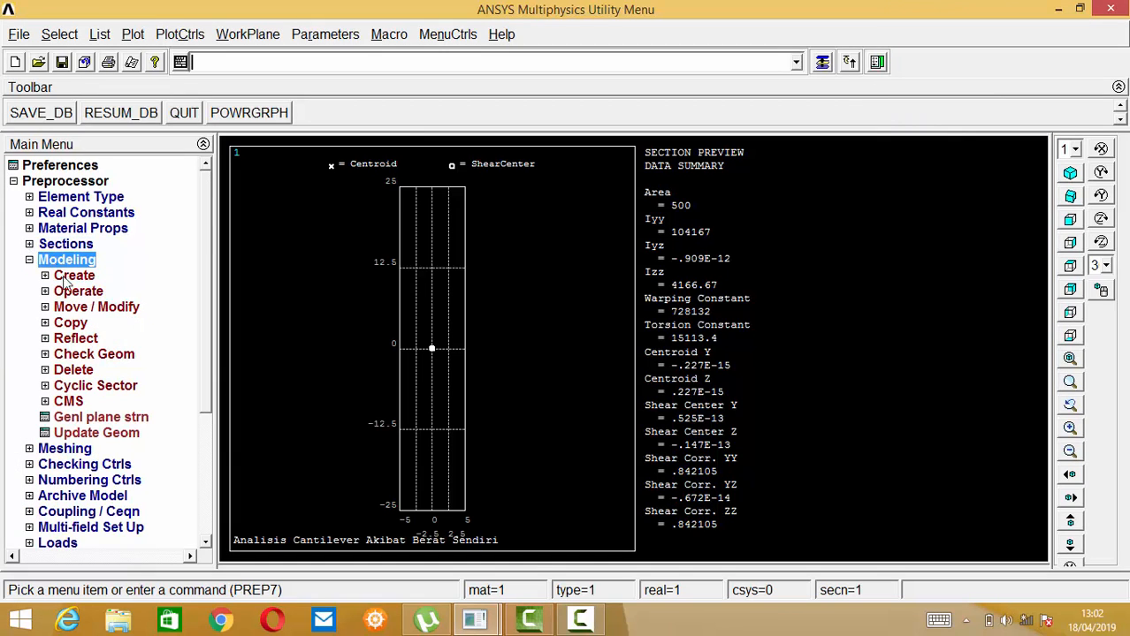
pyautogui.click(71, 277)
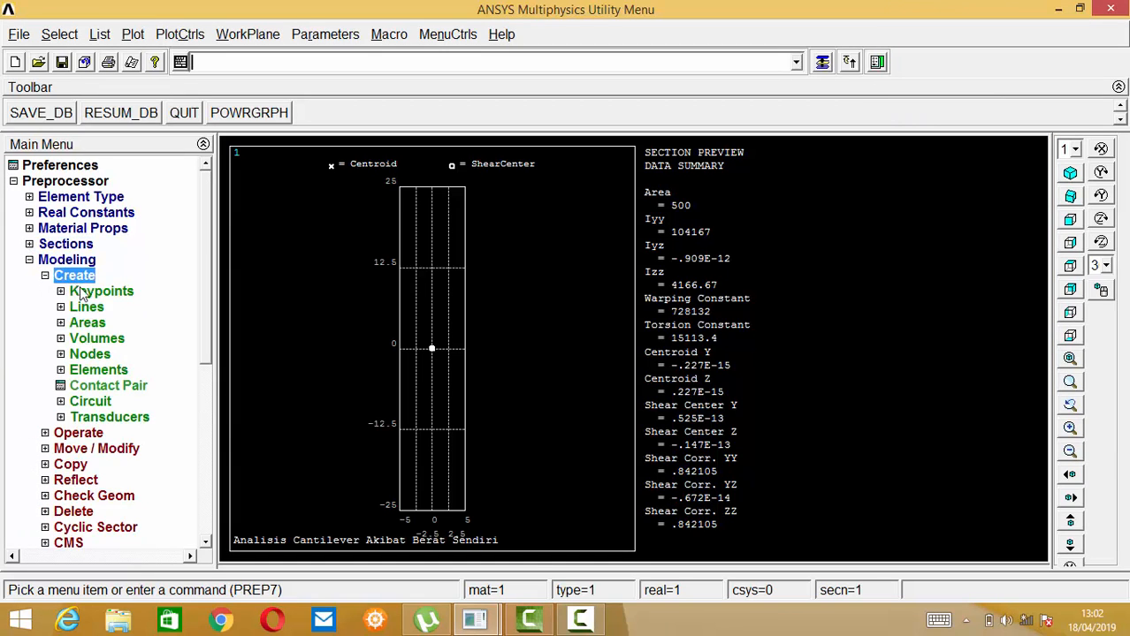
pyautogui.click(81, 293)
pyautogui.click(115, 324)
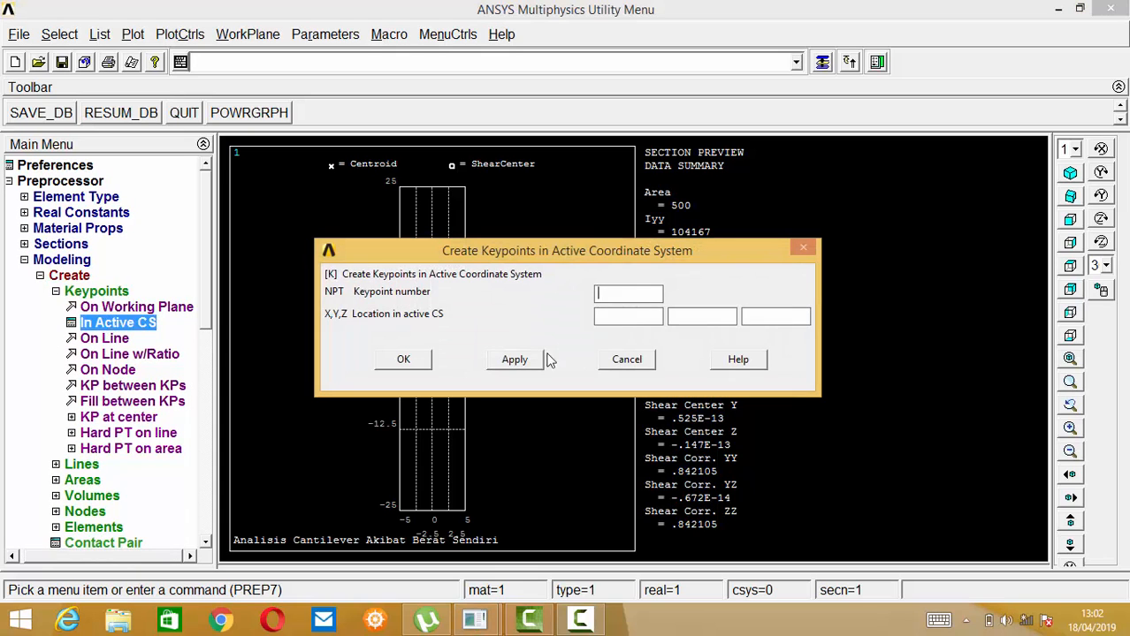
pyautogui.write('1')
pyautogui.click(609, 320)
pyautogui.write('0')
pyautogui.click(682, 318)
pyautogui.write('0')
pyautogui.click(514, 359)
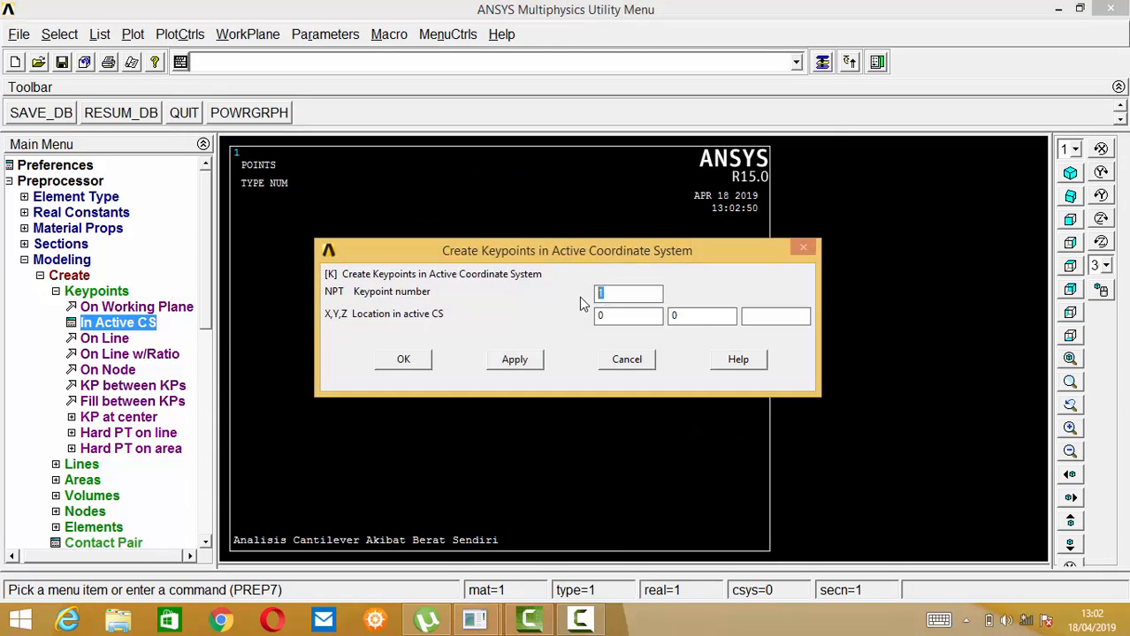
# Step: Create keypoint 2 on the positive X axis at Y 0 as the beam's other end
pyautogui.write('2')
pyautogui.doubleClick(596, 318)
pyautogui.click(421, 363)
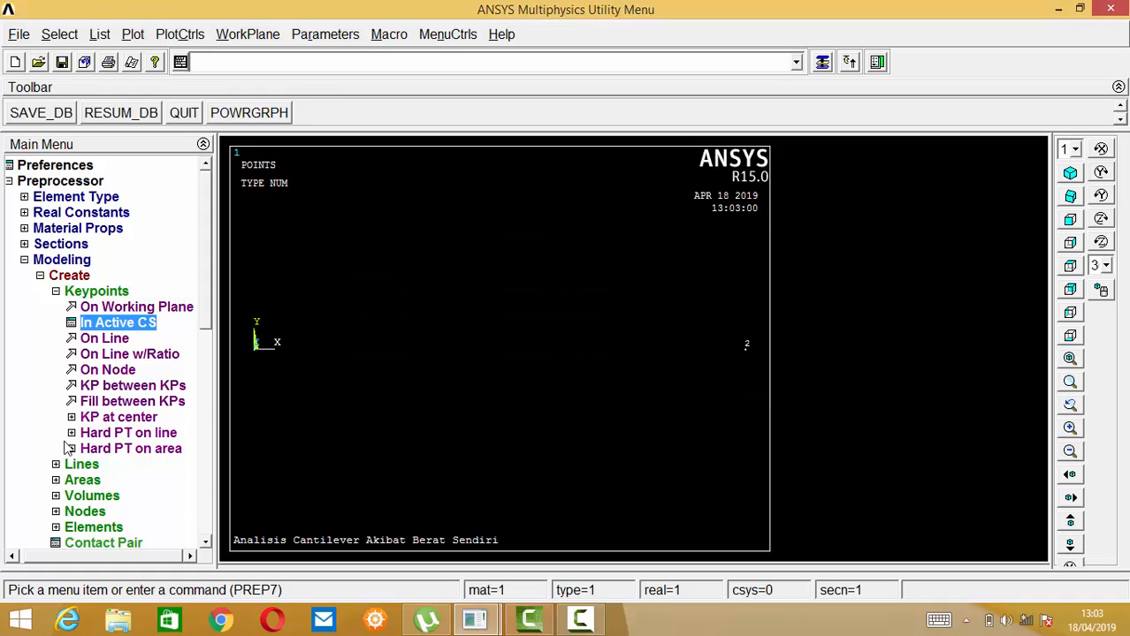
# Step: Create a straight line from keypoint 1 to keypoint 2
pyautogui.click(82, 465)
pyautogui.click(99, 323)
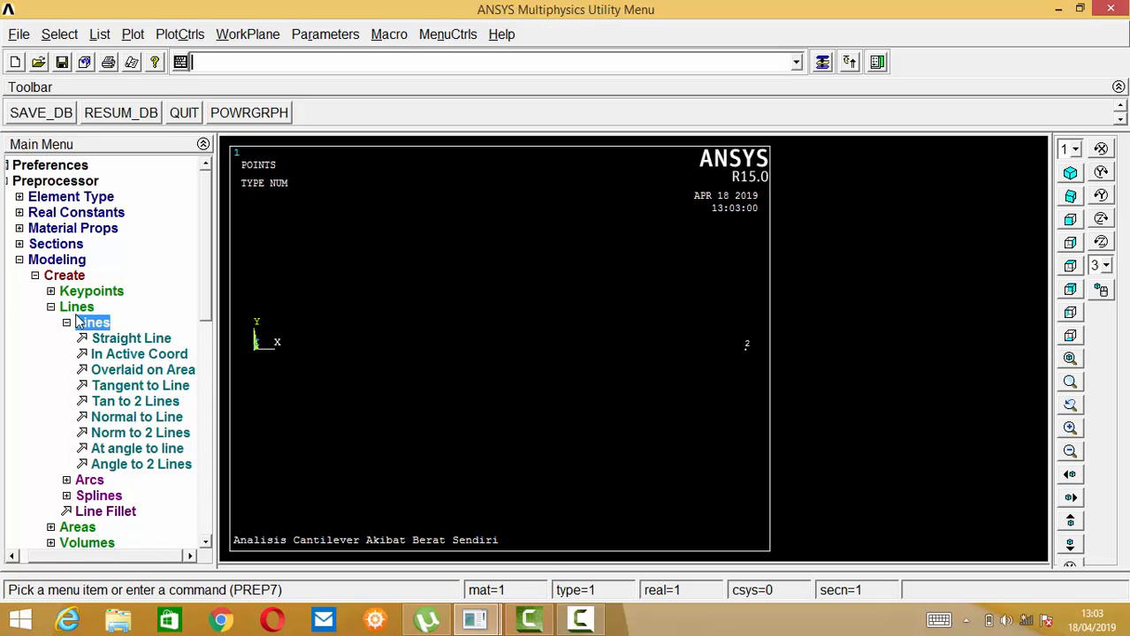
pyautogui.click(156, 341)
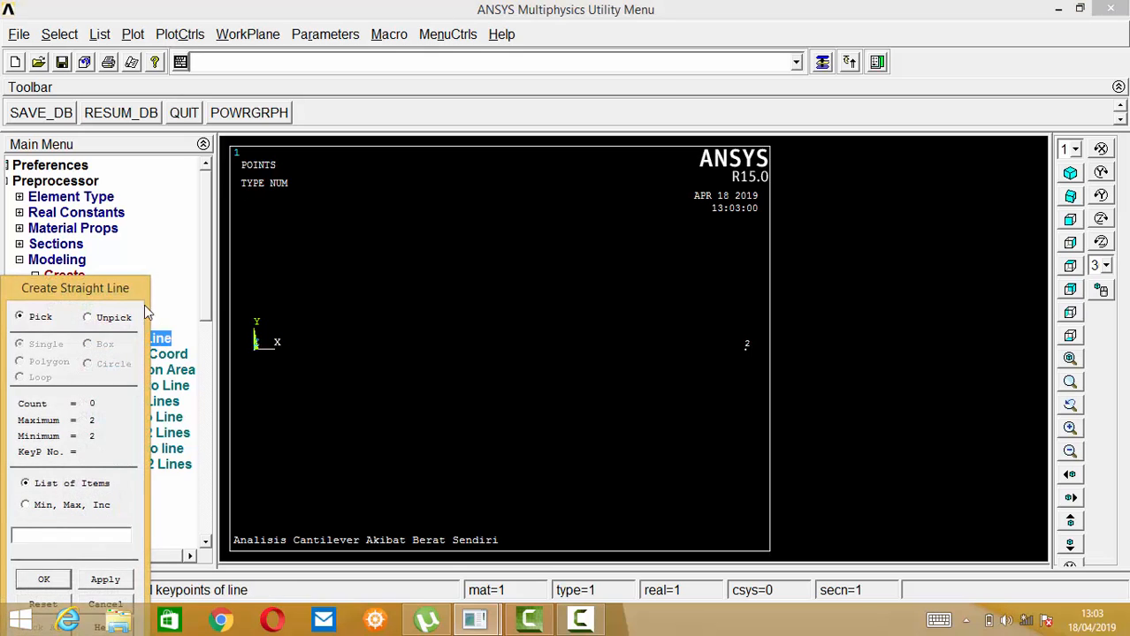
pyautogui.click(256, 356)
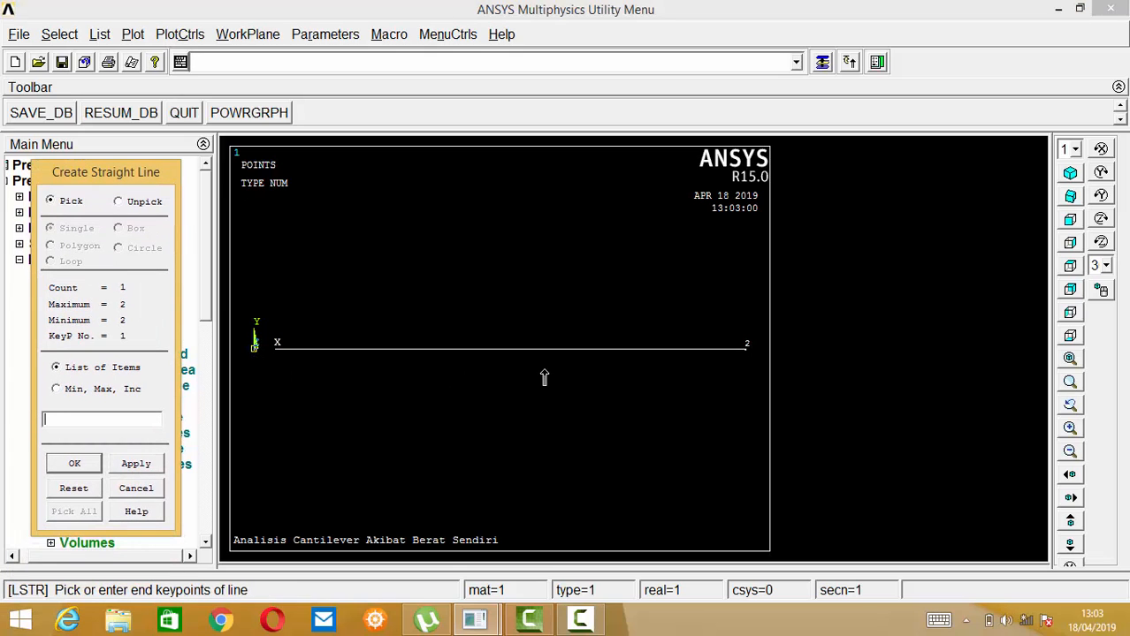
pyautogui.click(746, 358)
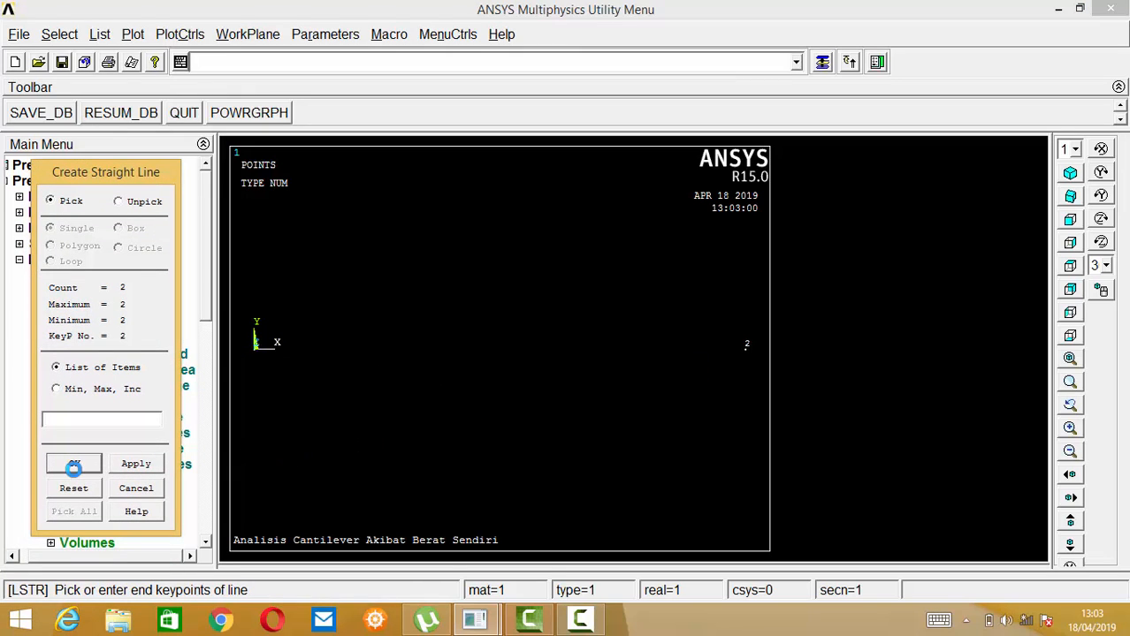
pyautogui.click(74, 463)
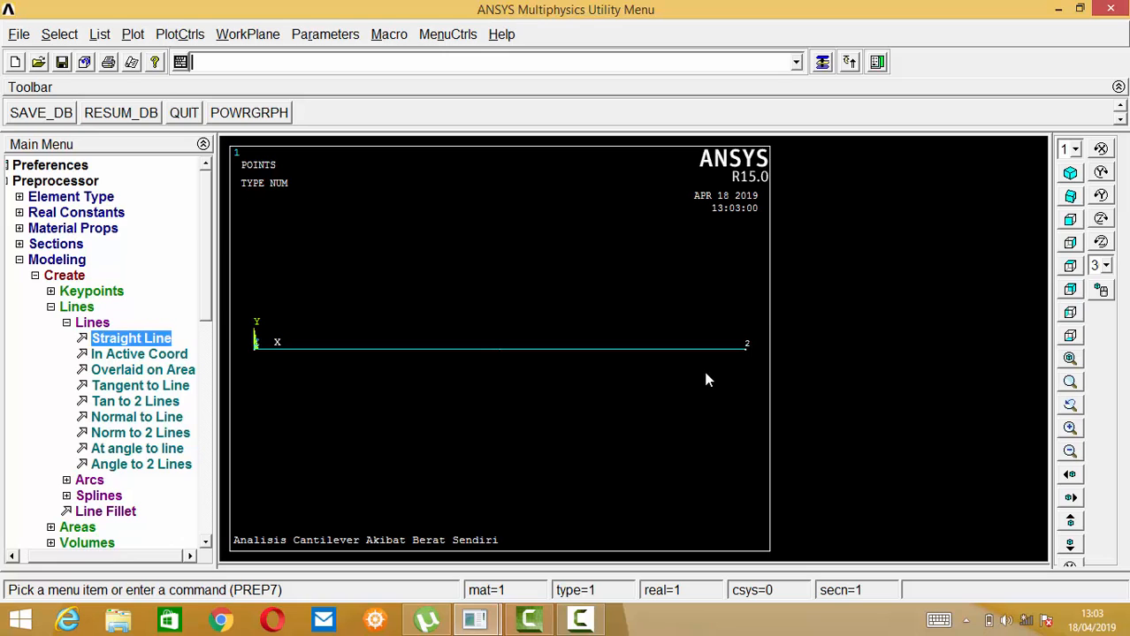
# Step: Set the element edge length on all lines to 100
pyautogui.click(37, 276)
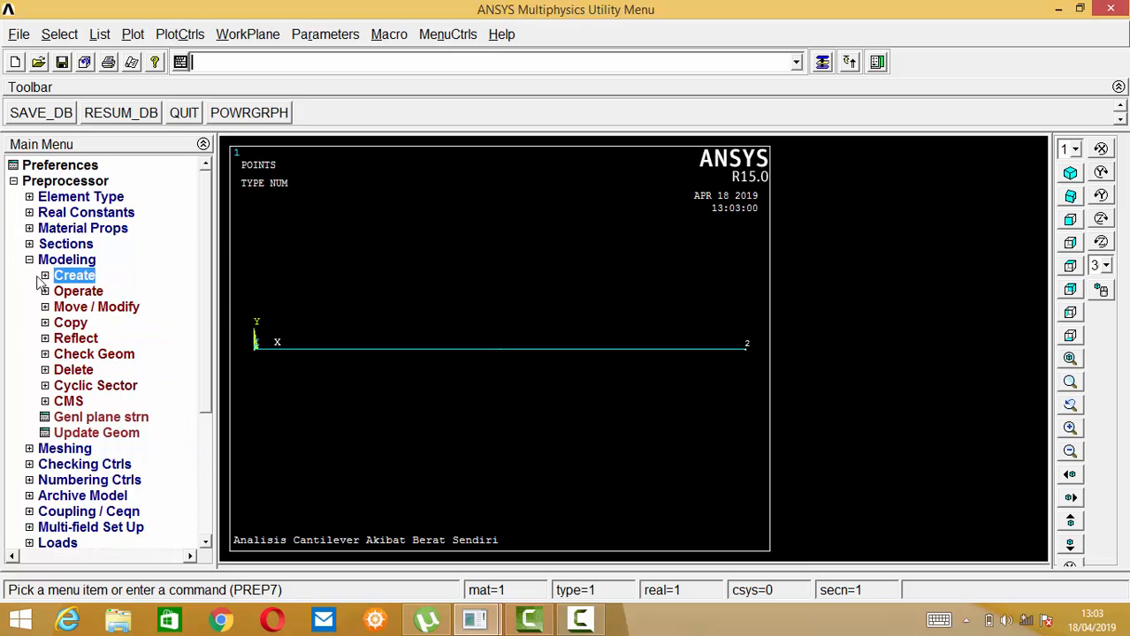
pyautogui.click(67, 448)
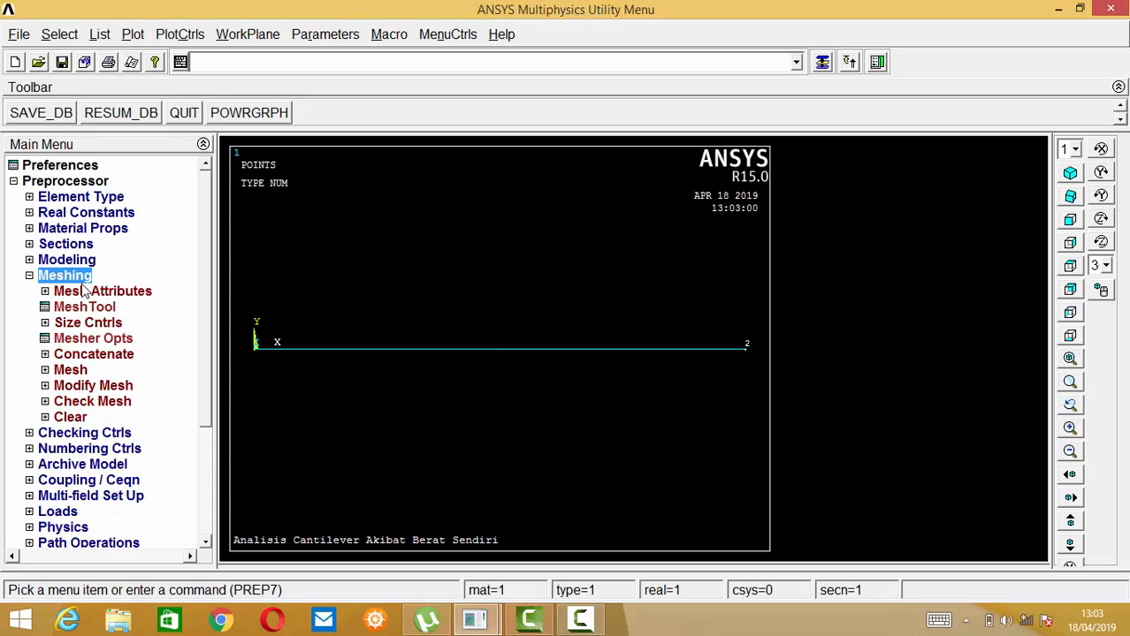
pyautogui.click(86, 325)
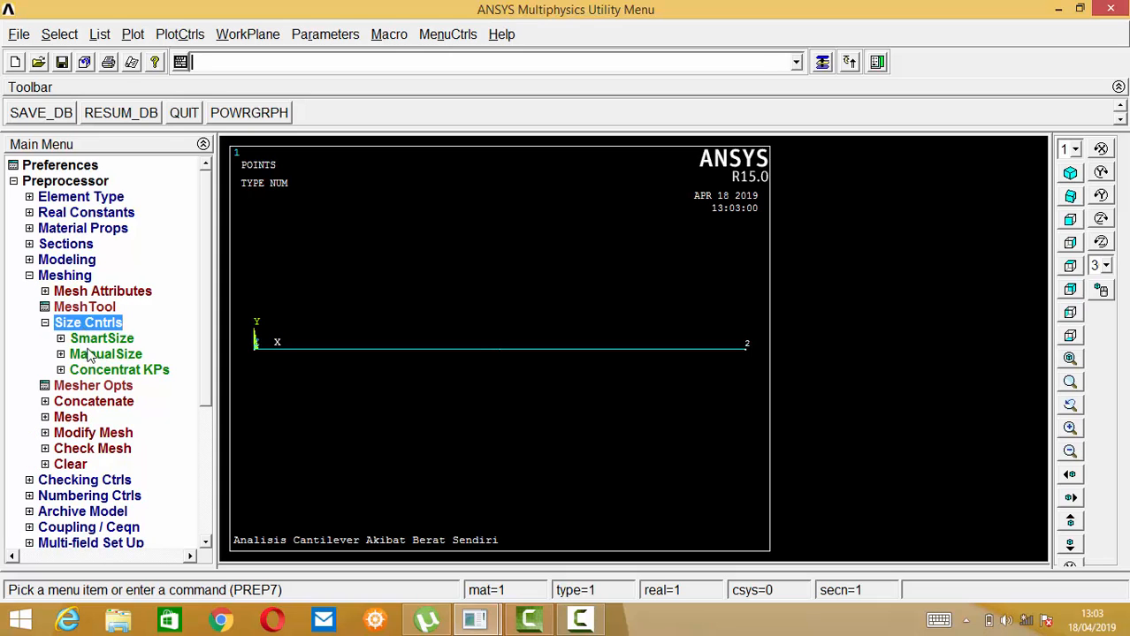
pyautogui.click(92, 355)
pyautogui.click(103, 403)
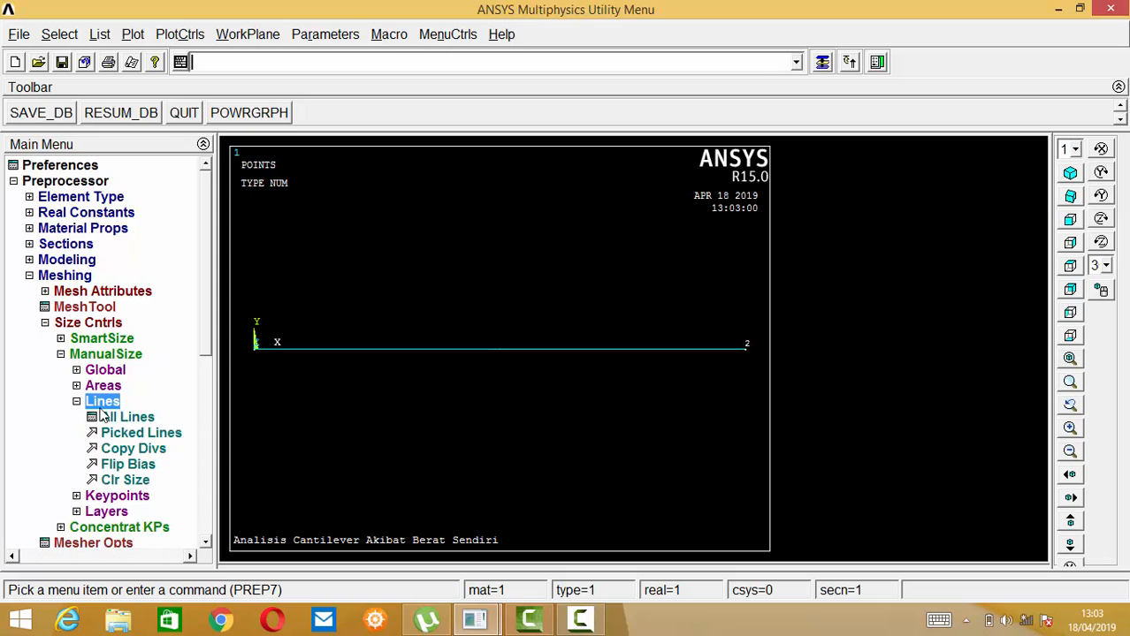
pyautogui.click(124, 419)
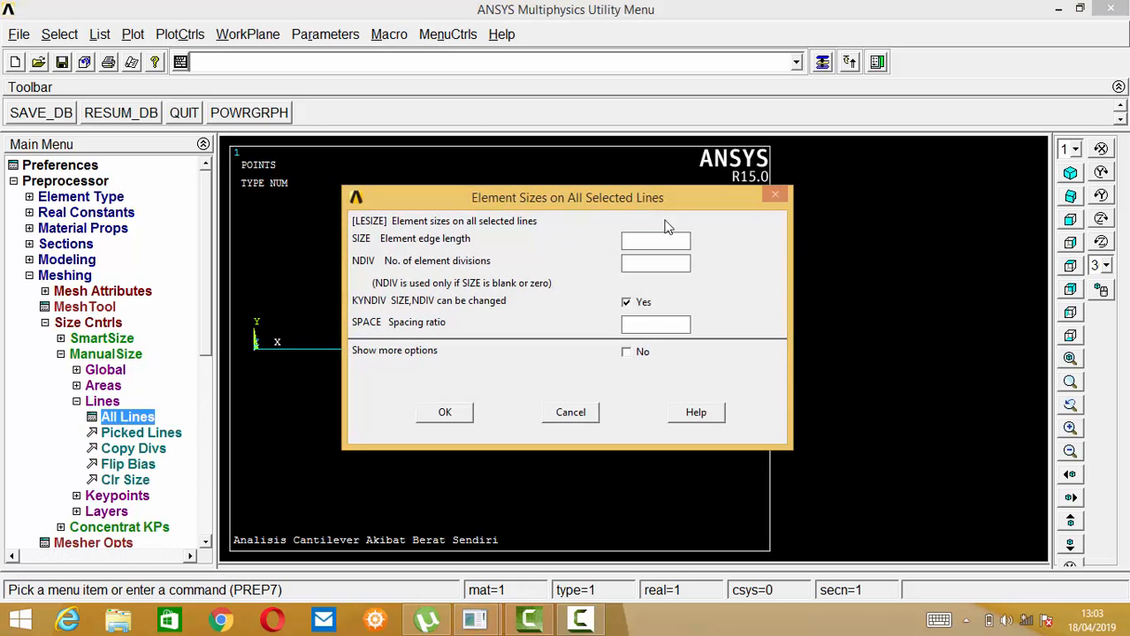
pyautogui.moveTo(680, 205); pyautogui.dragTo(510, 196)
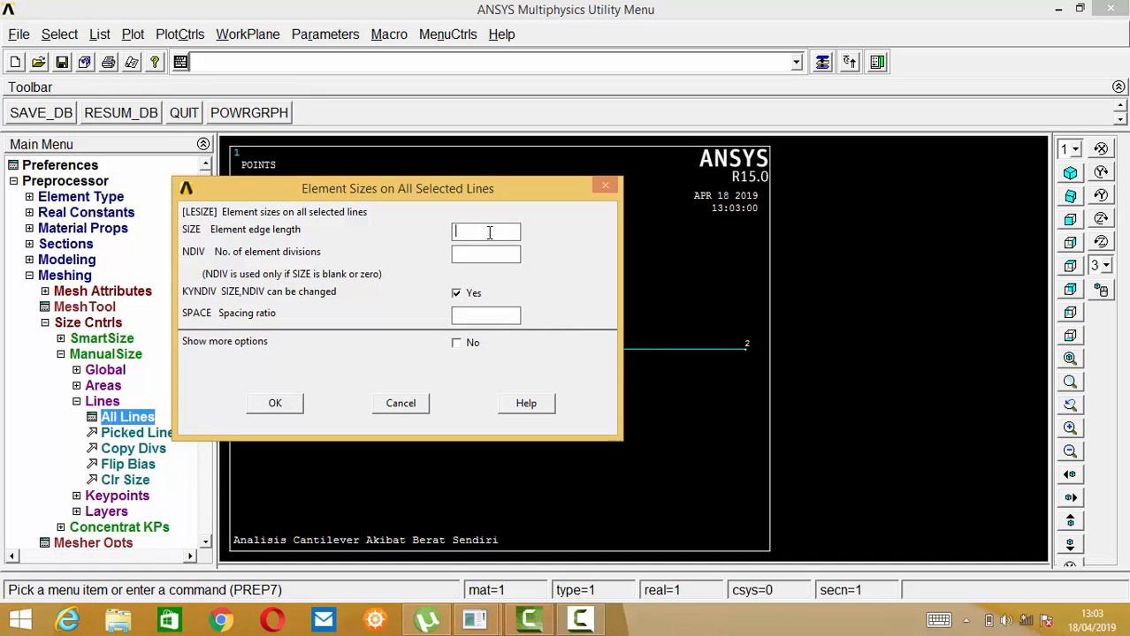
pyautogui.write('100')
pyautogui.moveTo(526, 202); pyautogui.dragTo(540, 251)
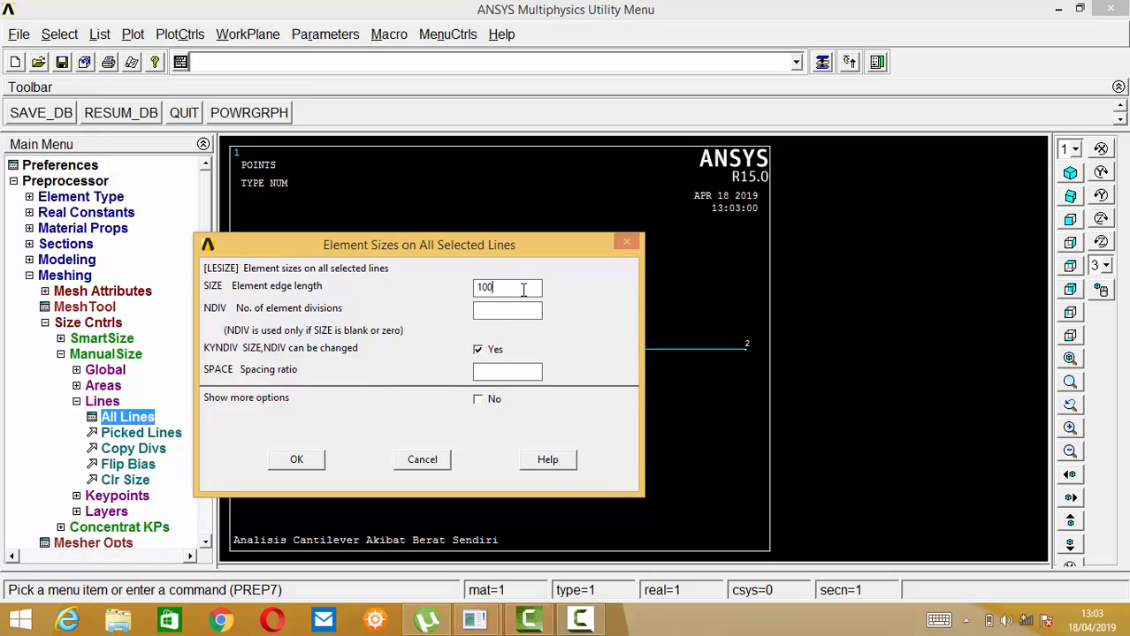
pyautogui.click(297, 461)
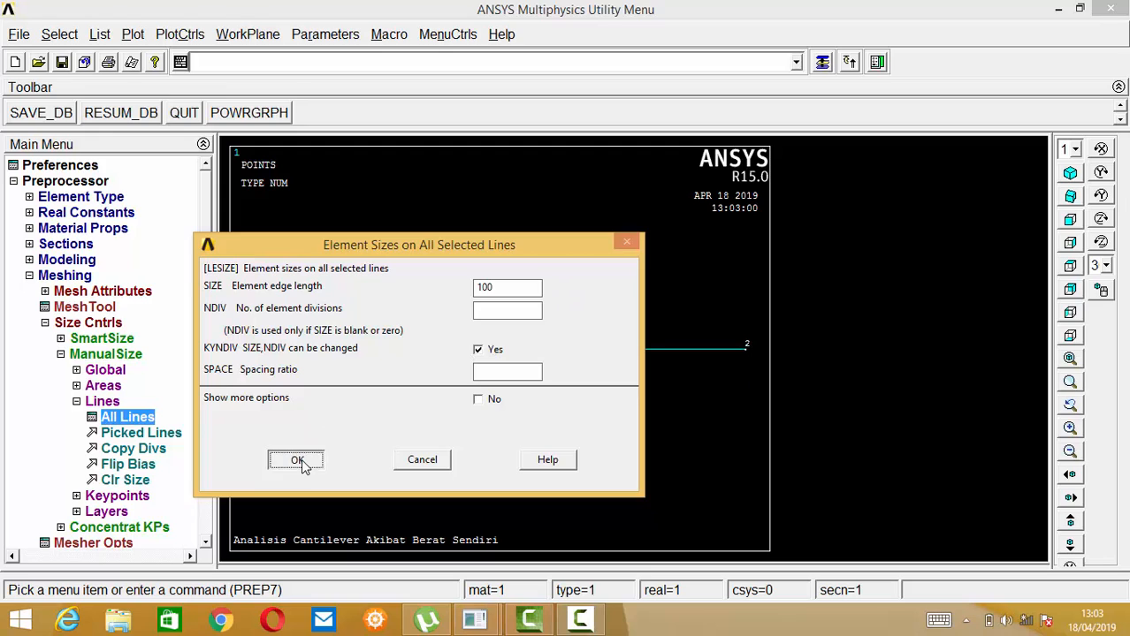
# Step: Mesh all lines of the beam model
pyautogui.click(61, 355)
pyautogui.click(70, 417)
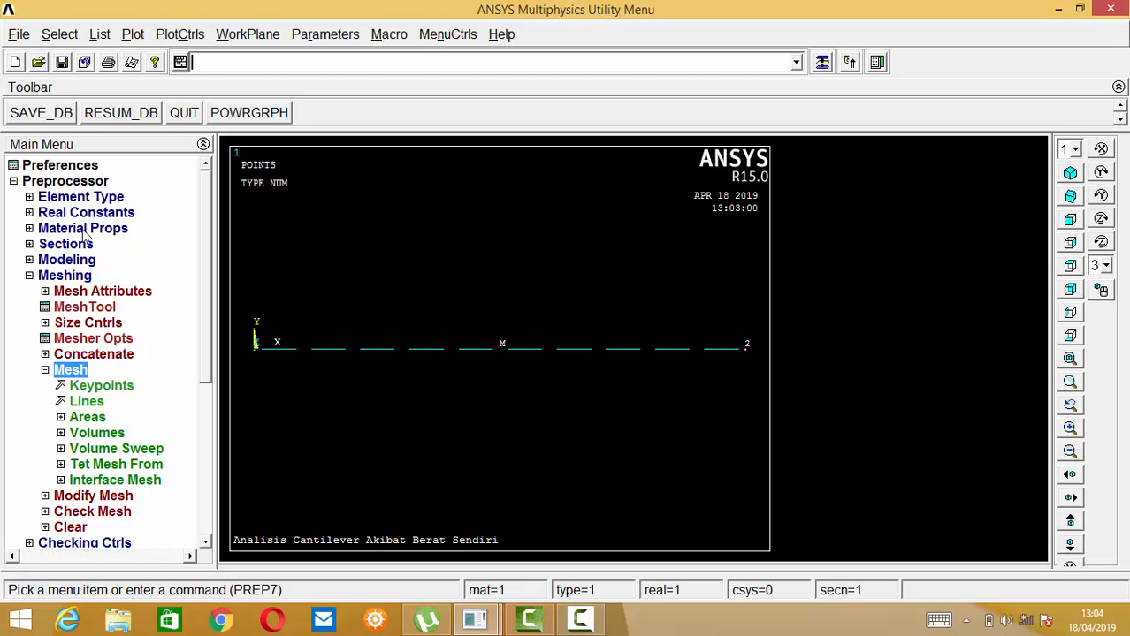
pyautogui.click(88, 403)
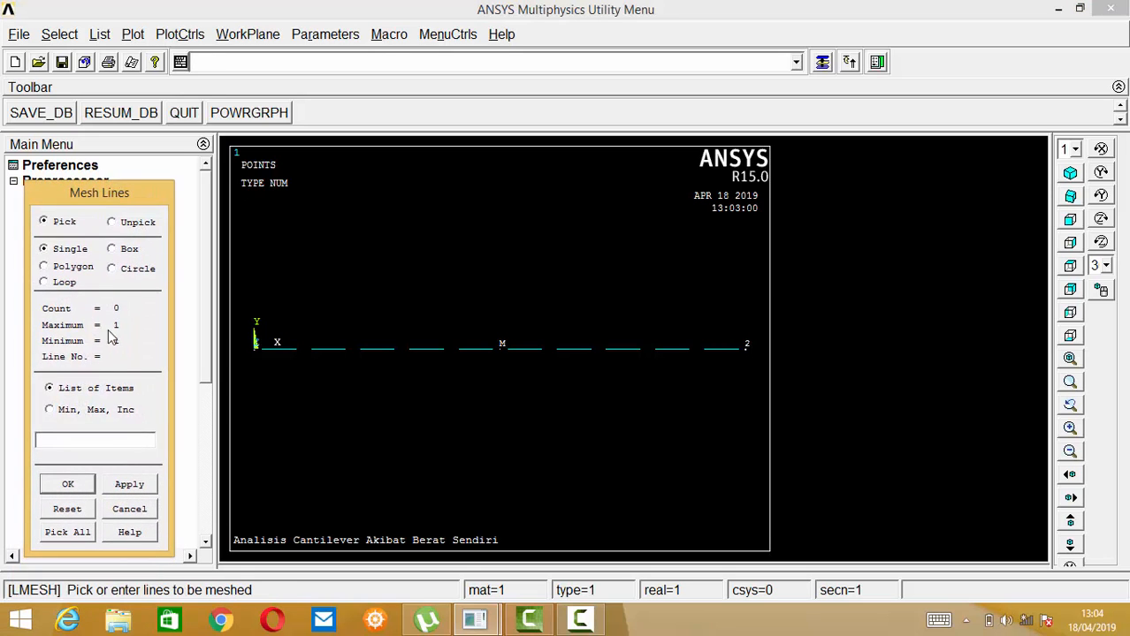
pyautogui.click(80, 533)
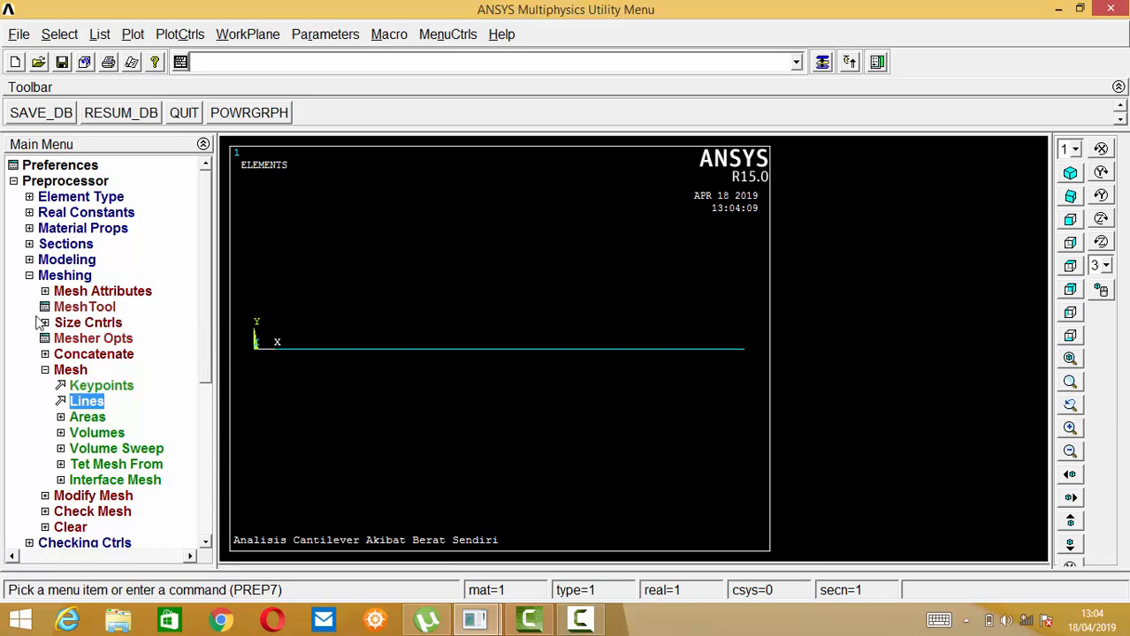
pyautogui.click(34, 276)
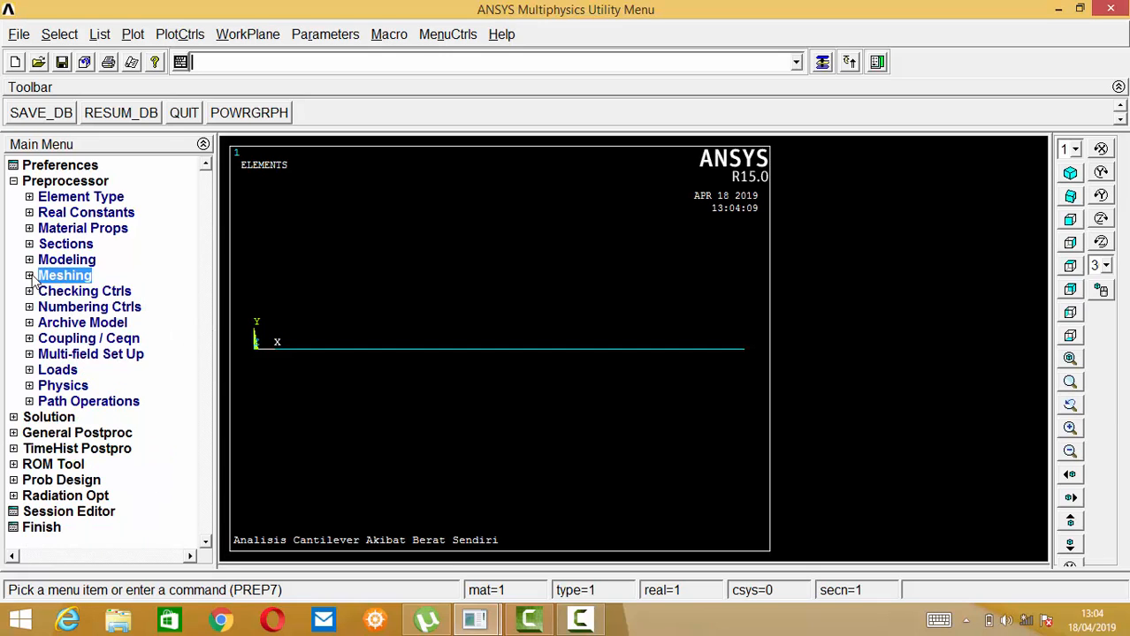
# Step: Apply a structural displacement constraint on keypoint 1 at the origin, fixing All DOF as a constant value
pyautogui.click(25, 181)
pyautogui.click(44, 196)
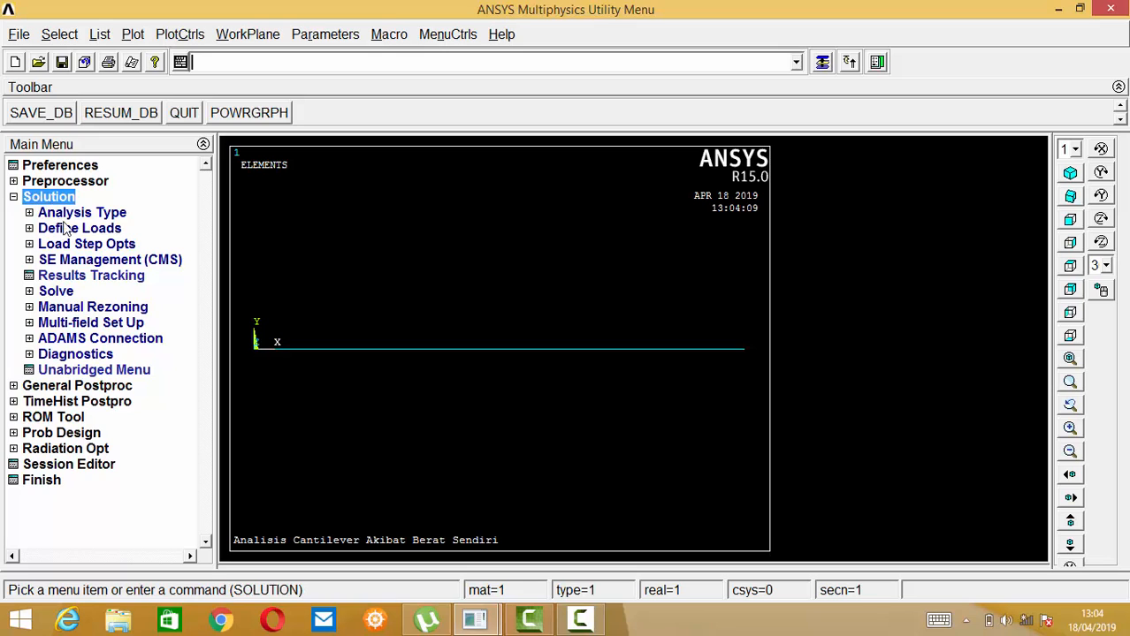
pyautogui.click(67, 229)
pyautogui.click(74, 260)
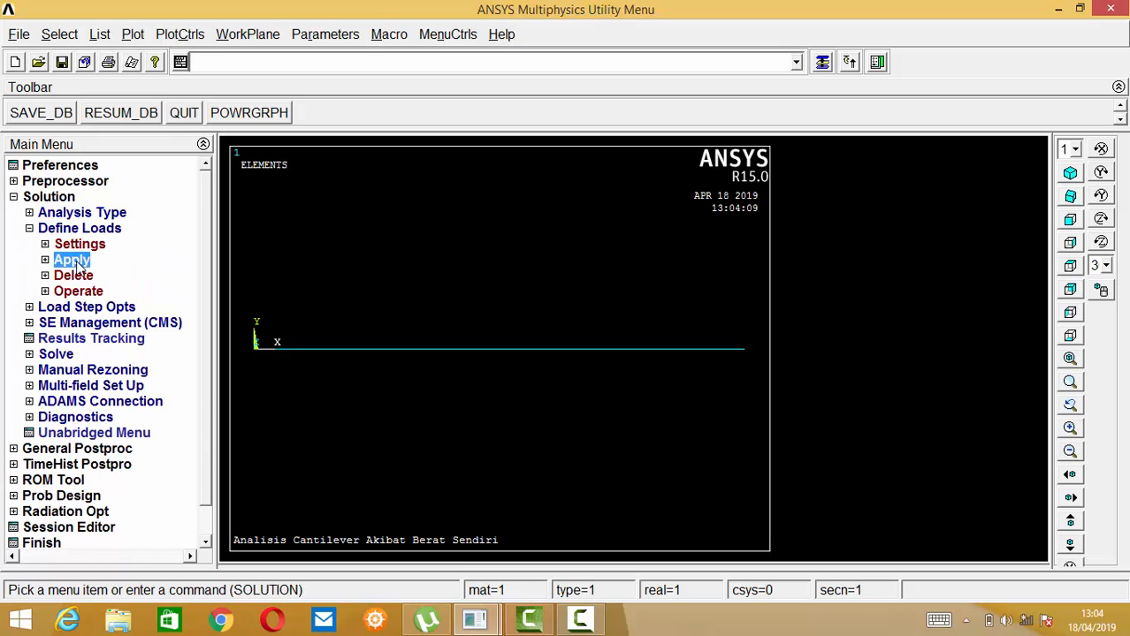
pyautogui.click(95, 276)
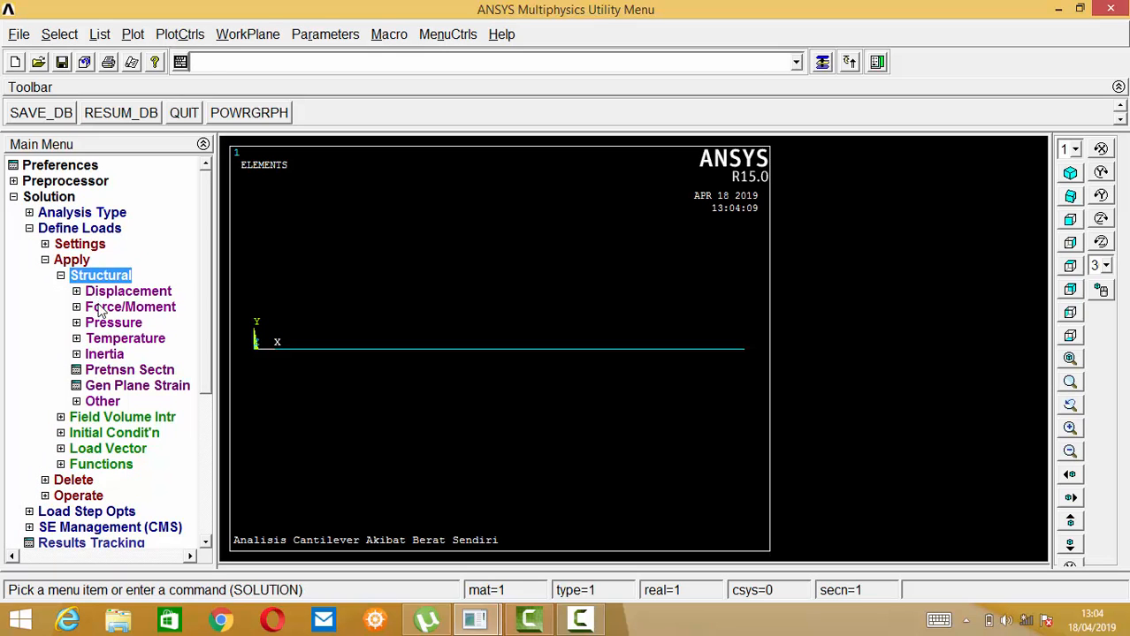
pyautogui.click(107, 291)
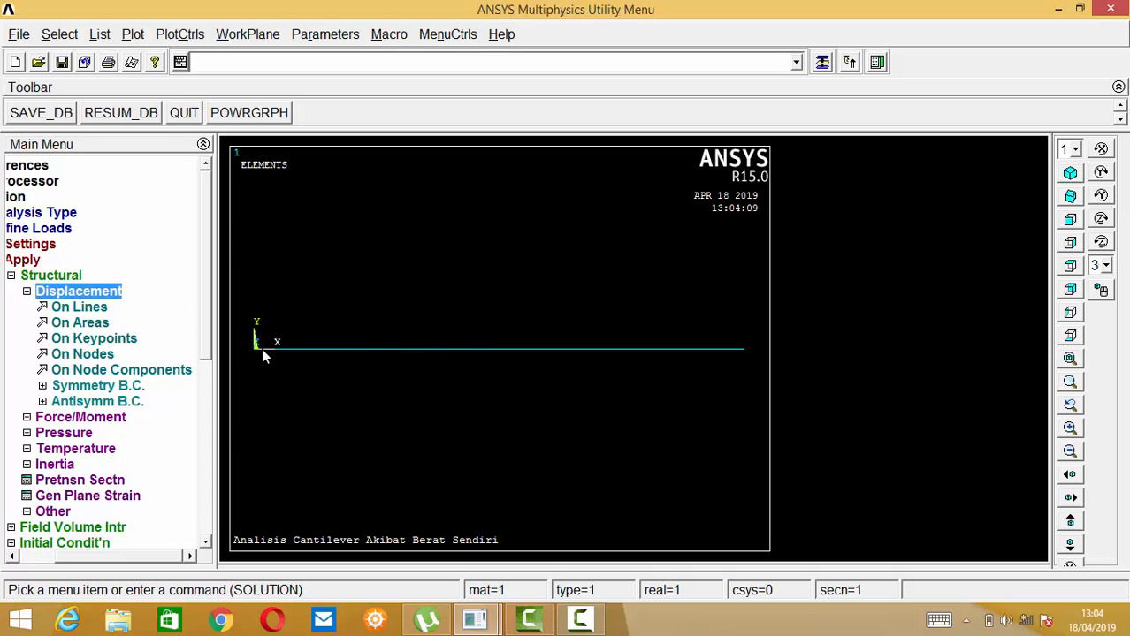
pyautogui.click(95, 338)
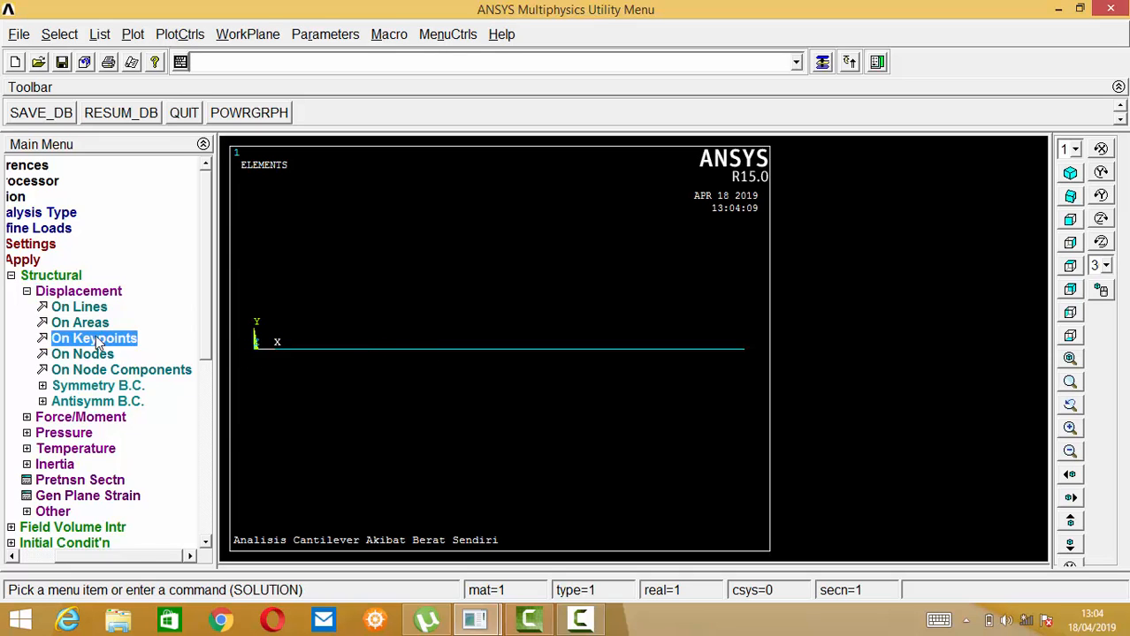
pyautogui.moveTo(102, 298); pyautogui.dragTo(123, 212)
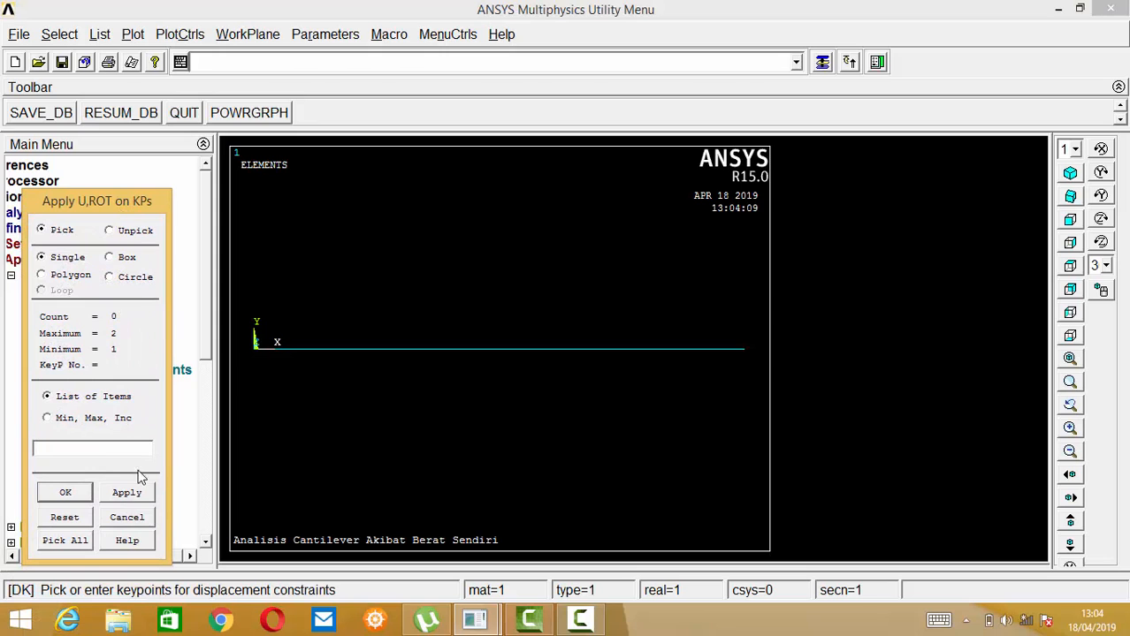
pyautogui.click(255, 344)
pyautogui.click(77, 500)
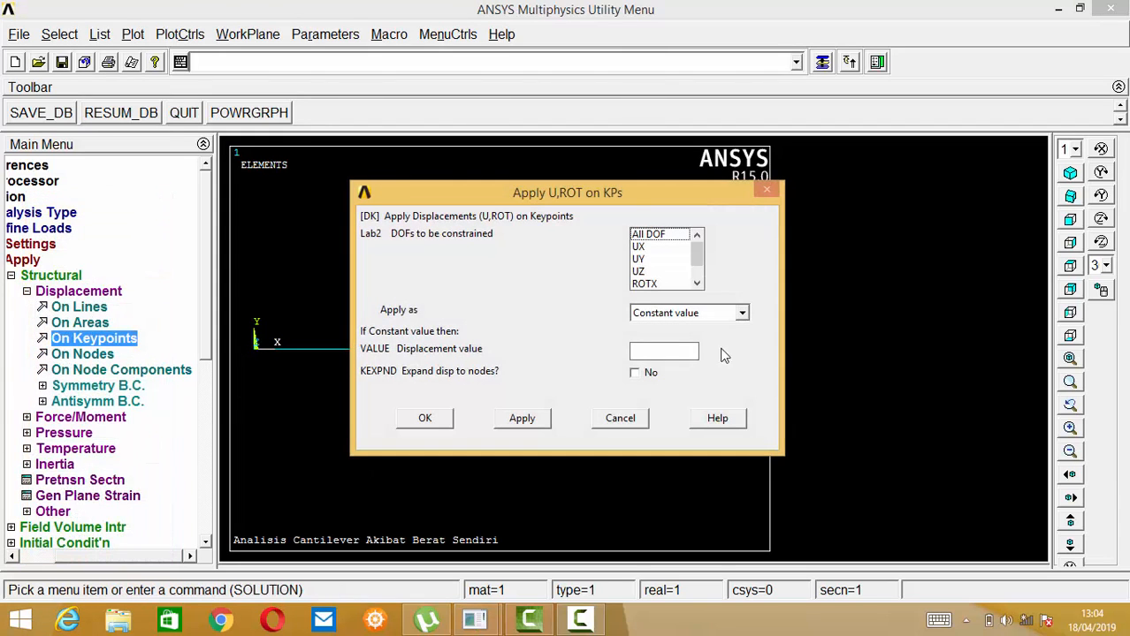
pyautogui.click(656, 236)
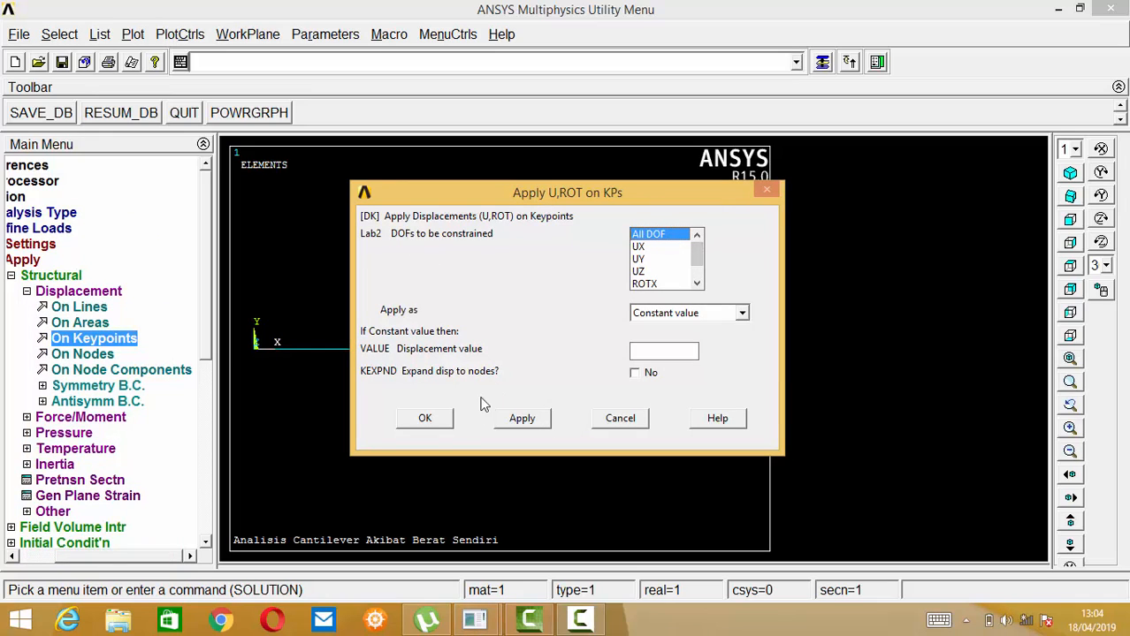
pyautogui.click(427, 418)
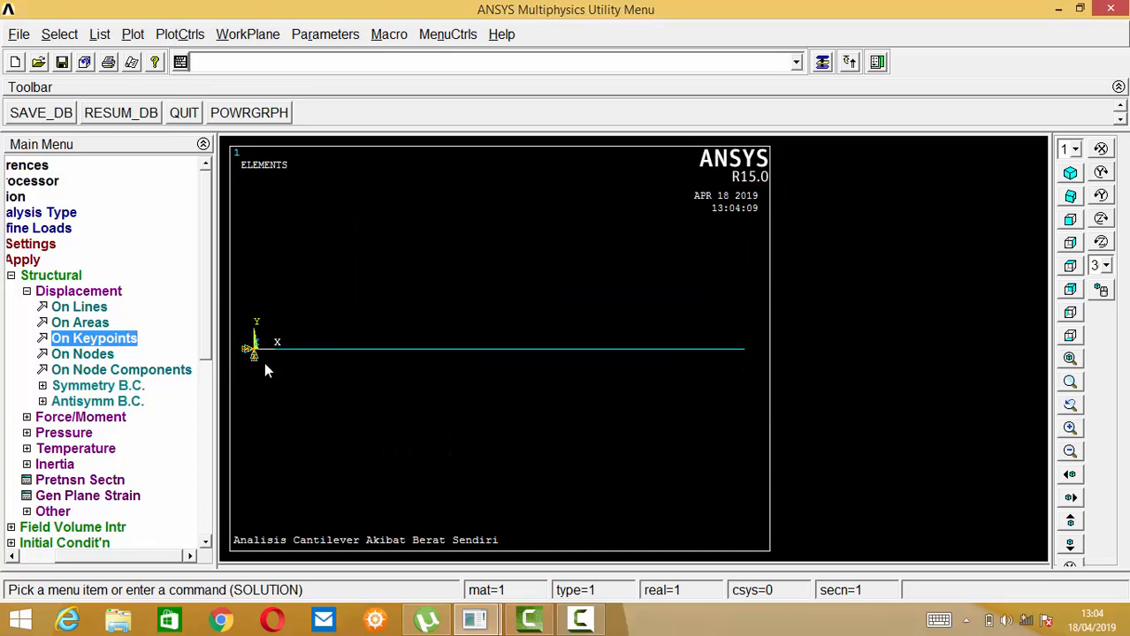
# Step: Apply a global gravitational acceleration of 9.81 in the Y direction as an inertia load on the beam
pyautogui.scroll(-2, 208, 371)
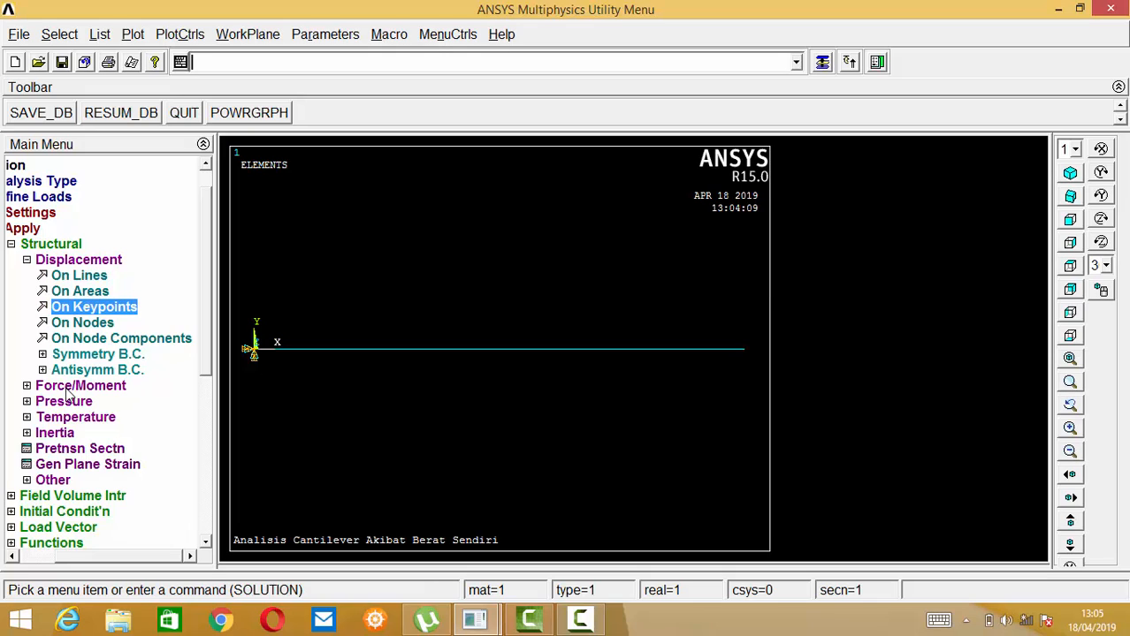
pyautogui.click(27, 259)
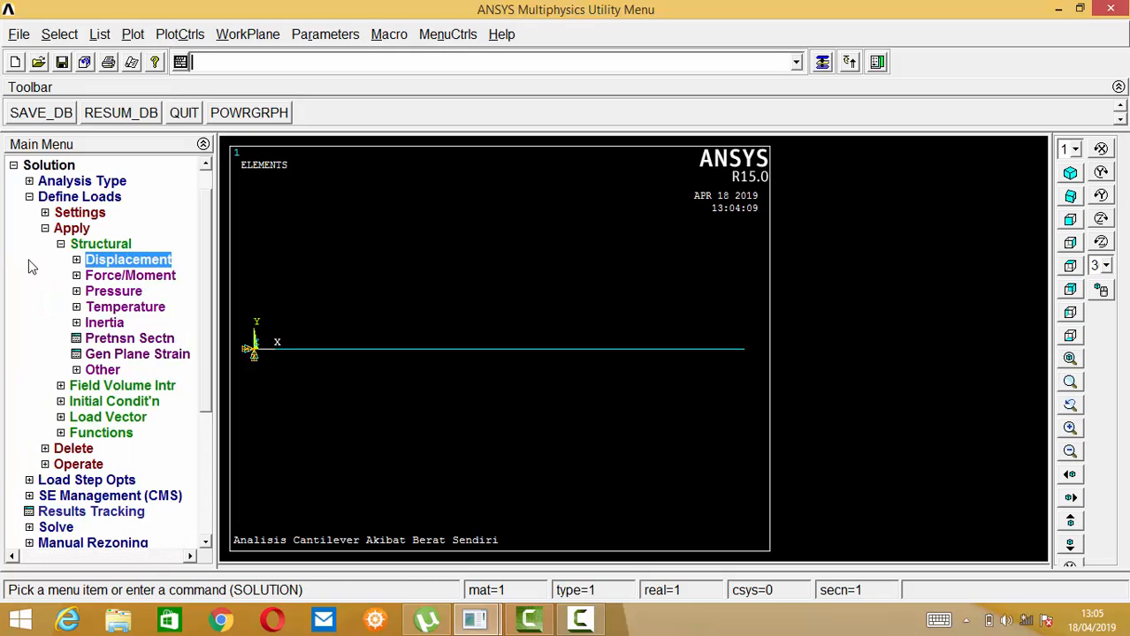
pyautogui.doubleClick(106, 278)
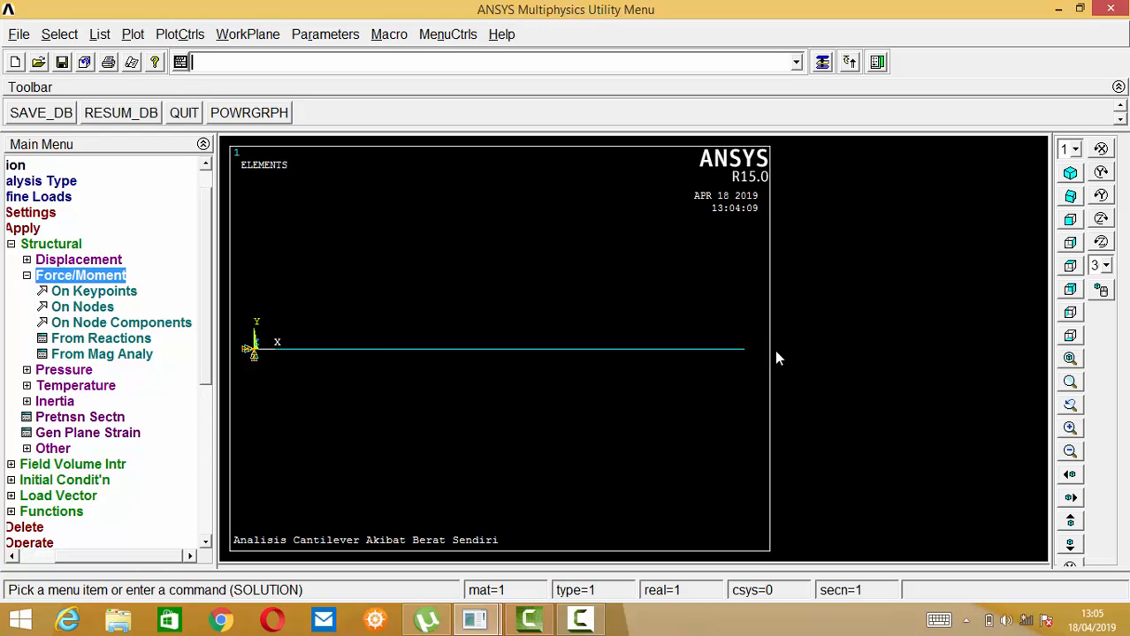
pyautogui.click(56, 401)
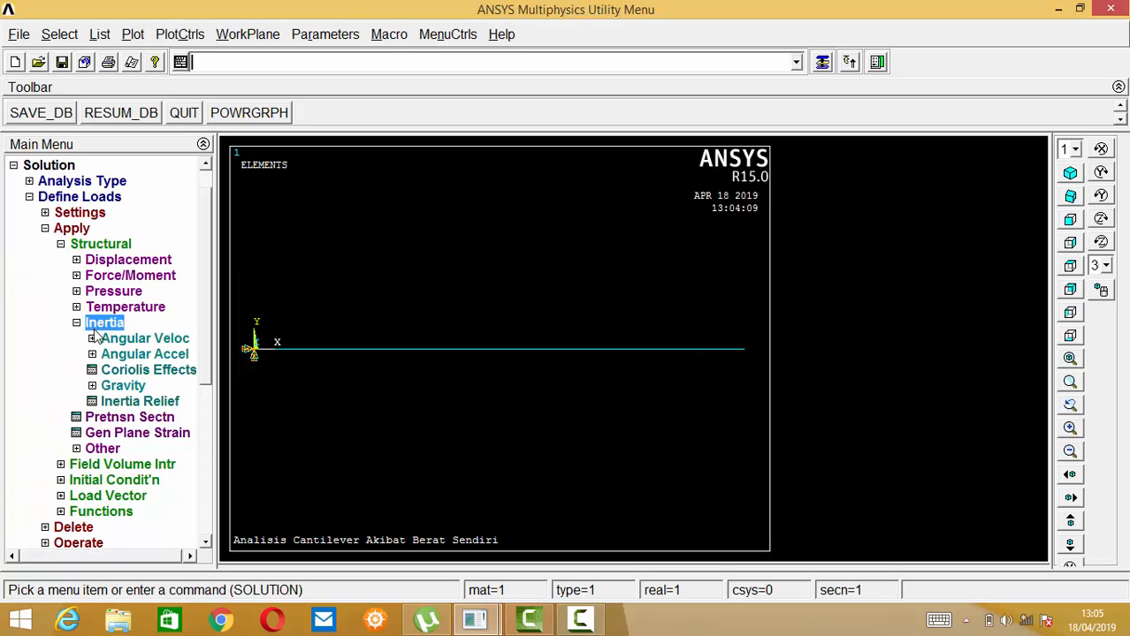
pyautogui.click(115, 389)
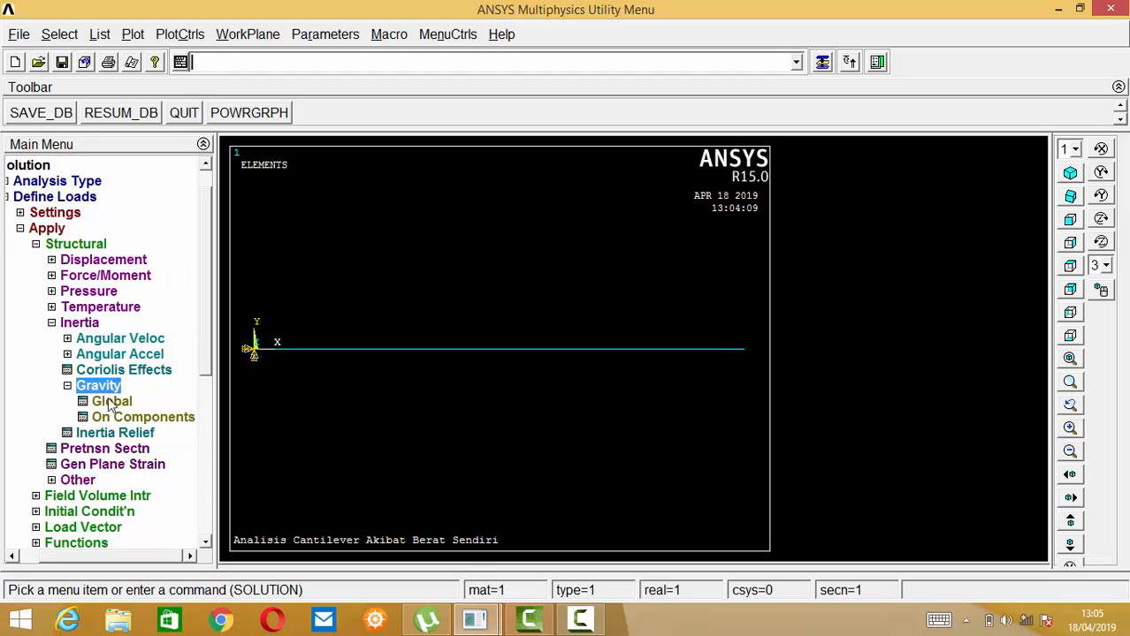
pyautogui.click(111, 403)
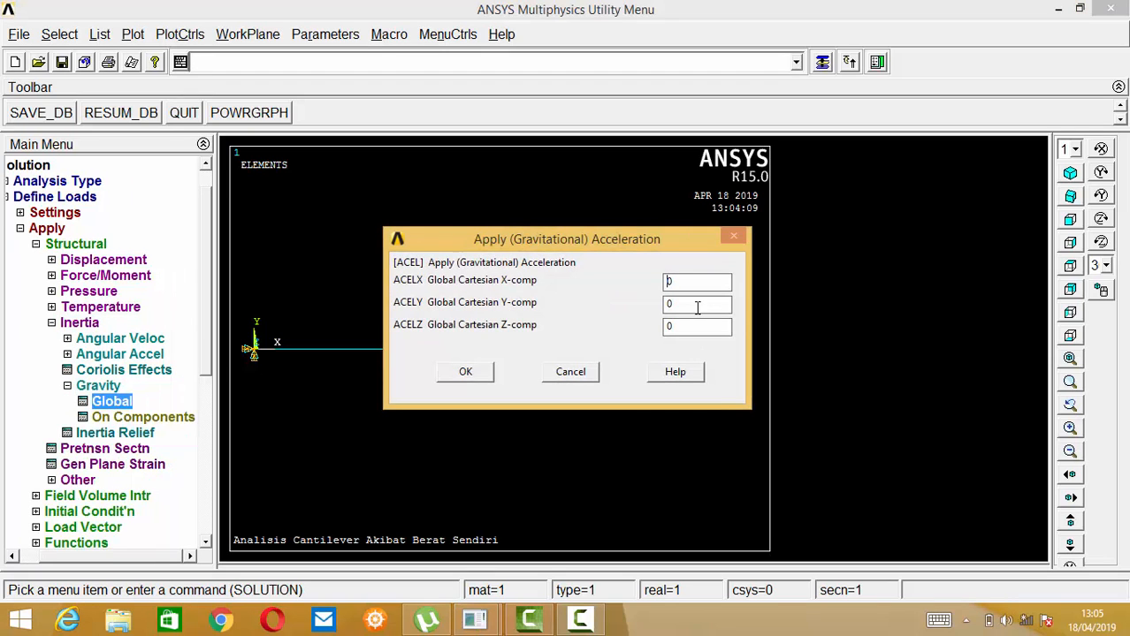
pyautogui.click(676, 304)
pyautogui.click(481, 375)
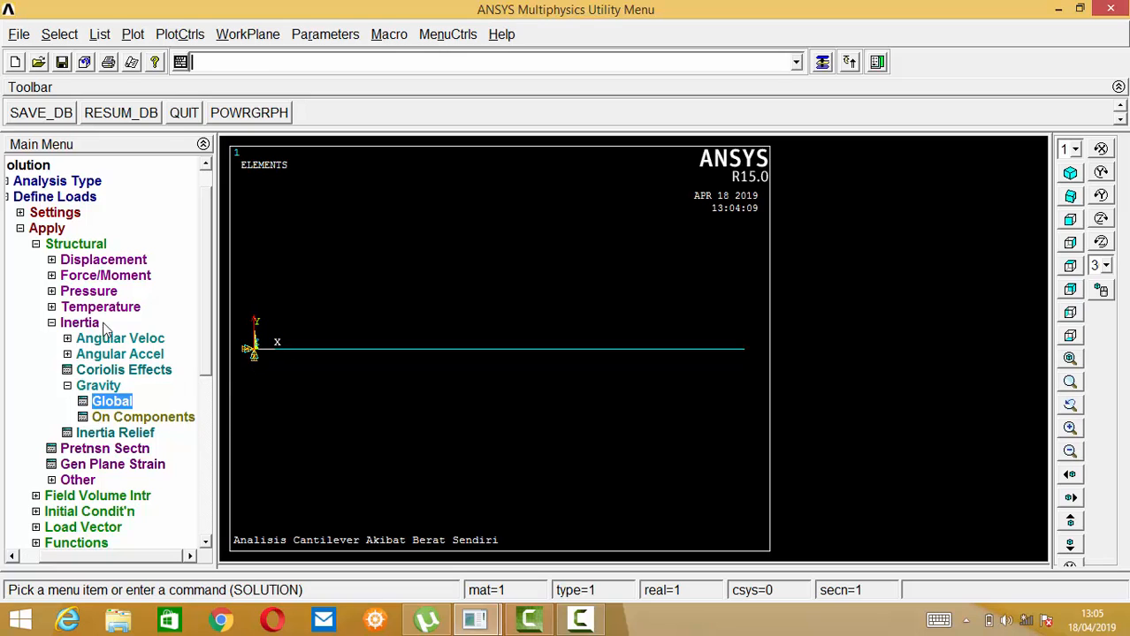
# Step: Solve the current load step and close the solution note and status listing
pyautogui.click(35, 244)
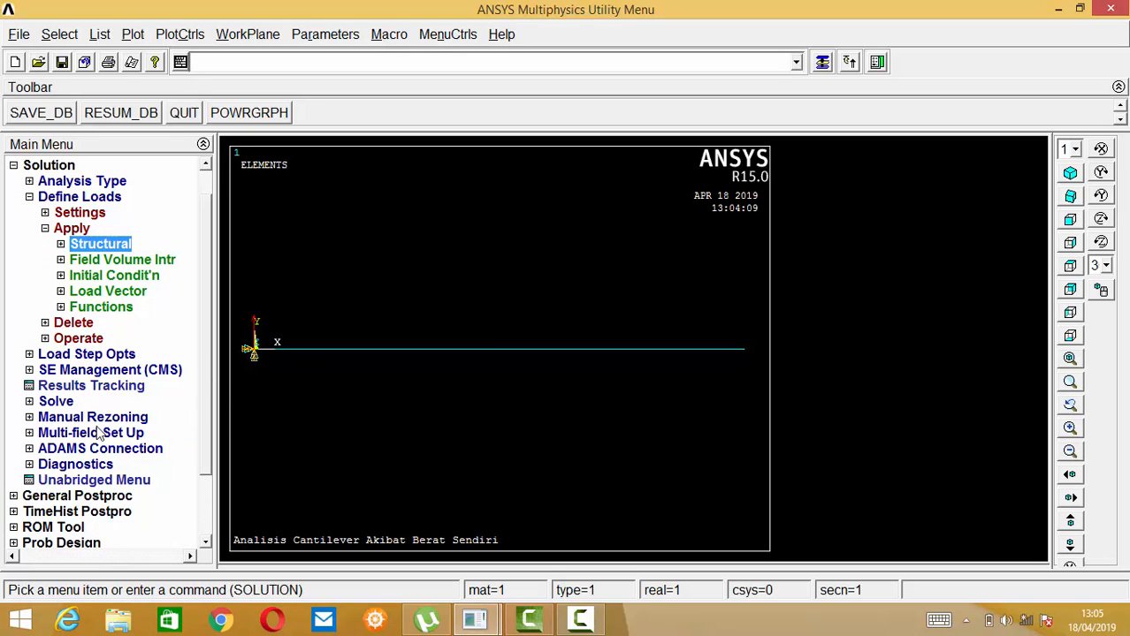
pyautogui.click(55, 403)
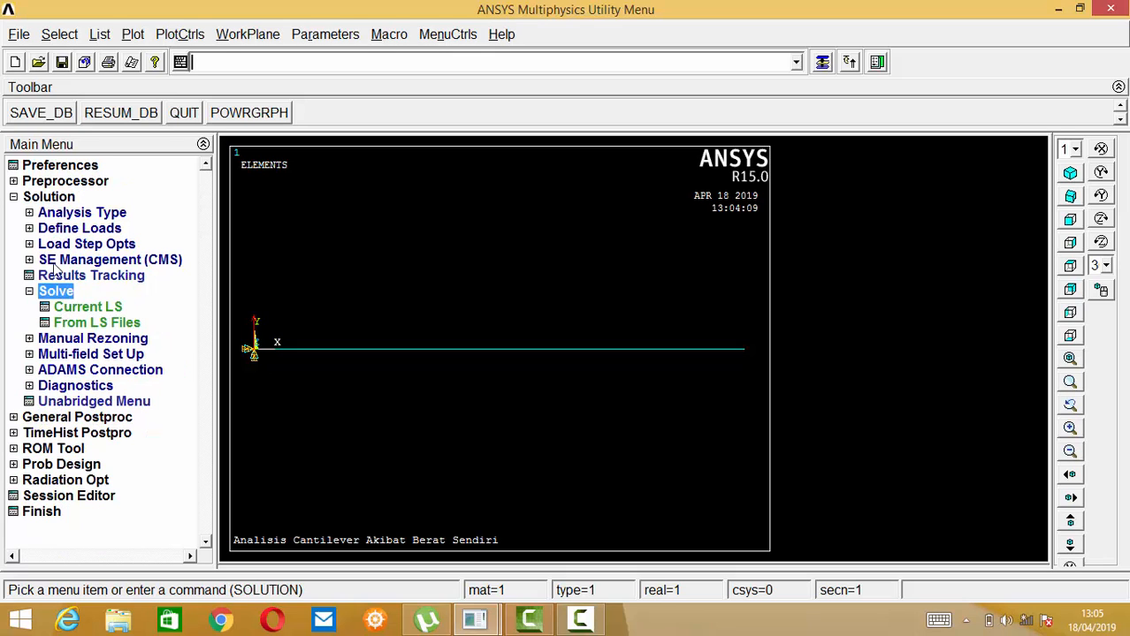
pyautogui.click(100, 309)
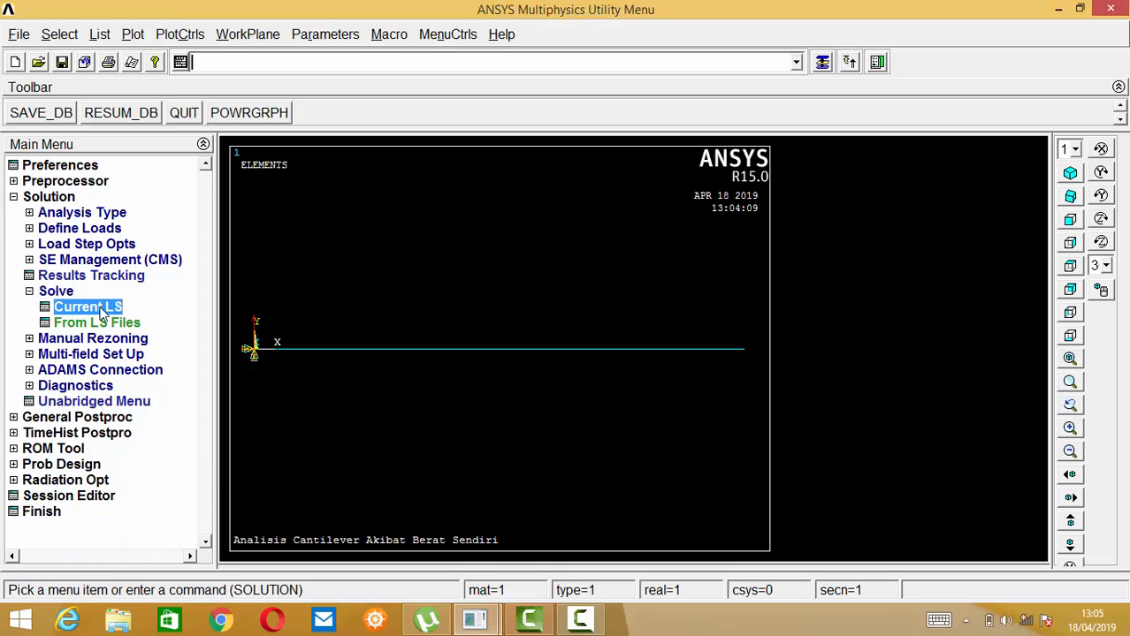
pyautogui.click(557, 391)
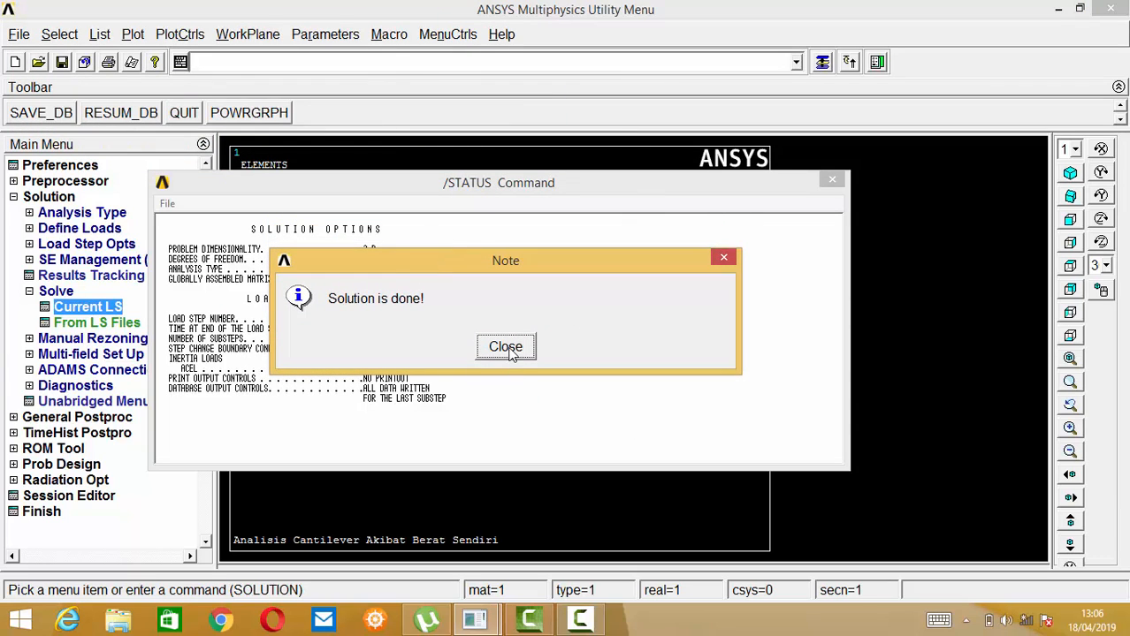
pyautogui.click(509, 350)
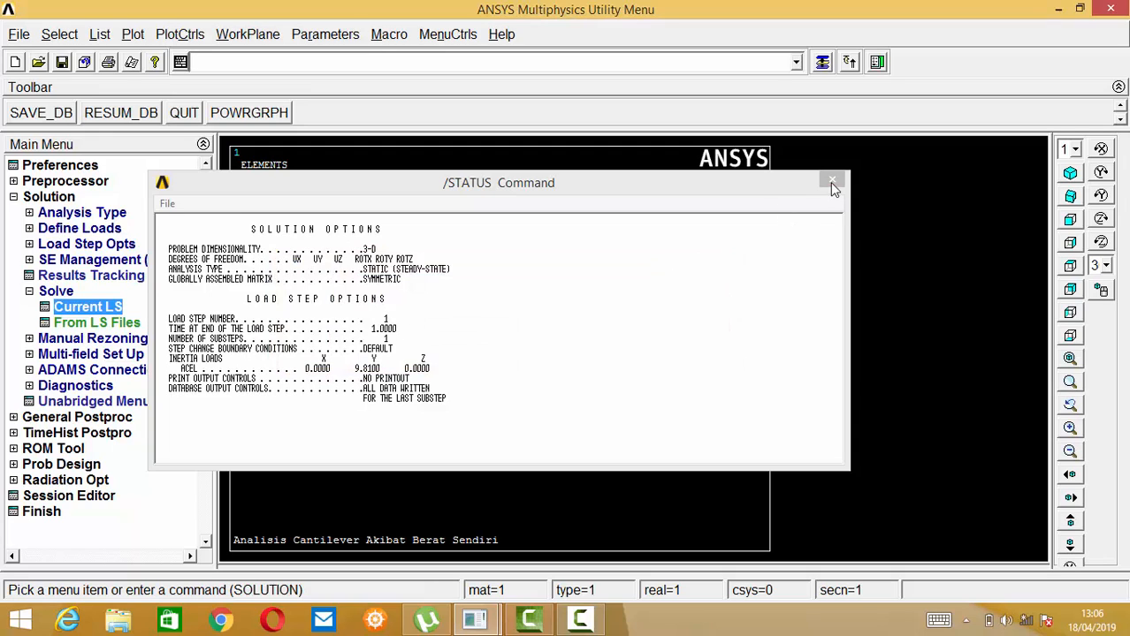
pyautogui.click(830, 184)
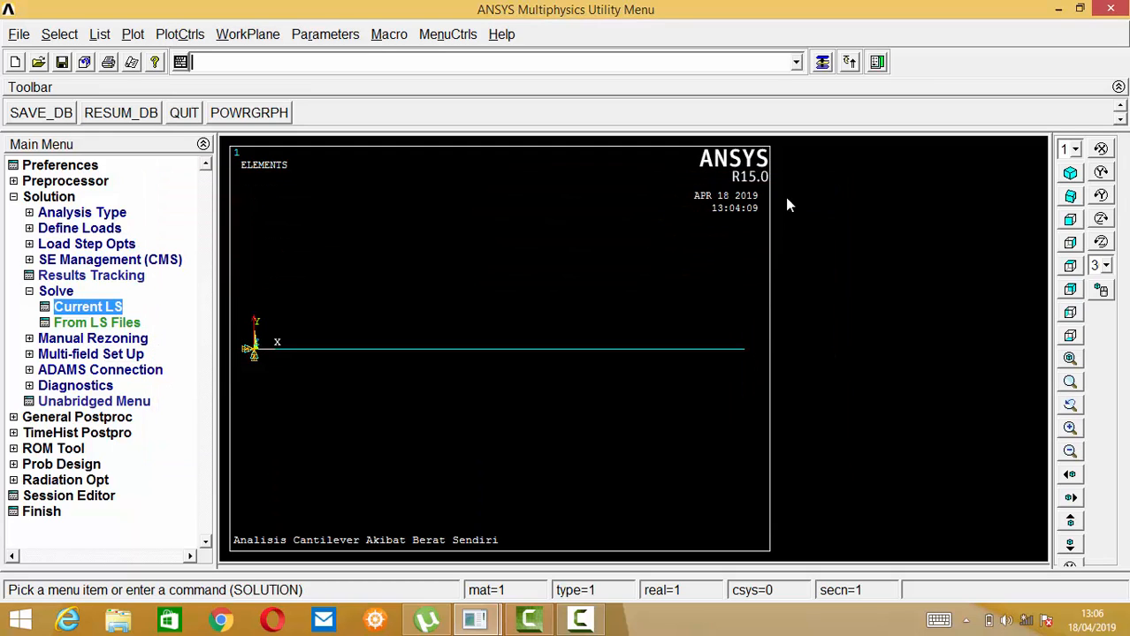
# Step: List the reaction solution for all items in General Postproc, examine the support reactions, and close the listing
pyautogui.click(16, 200)
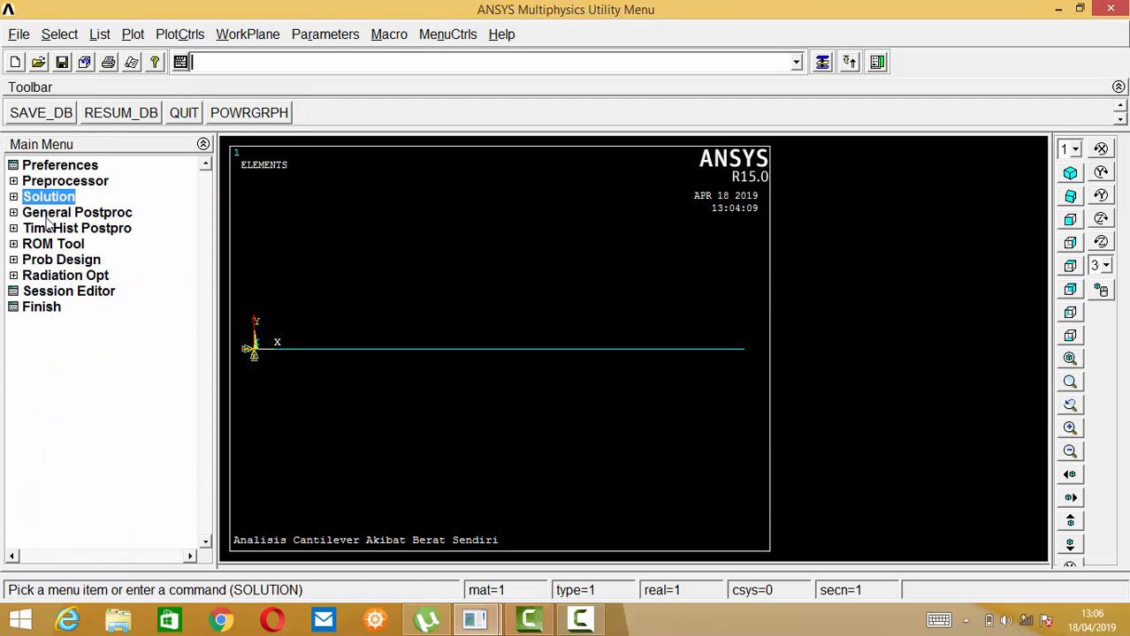
pyautogui.click(51, 217)
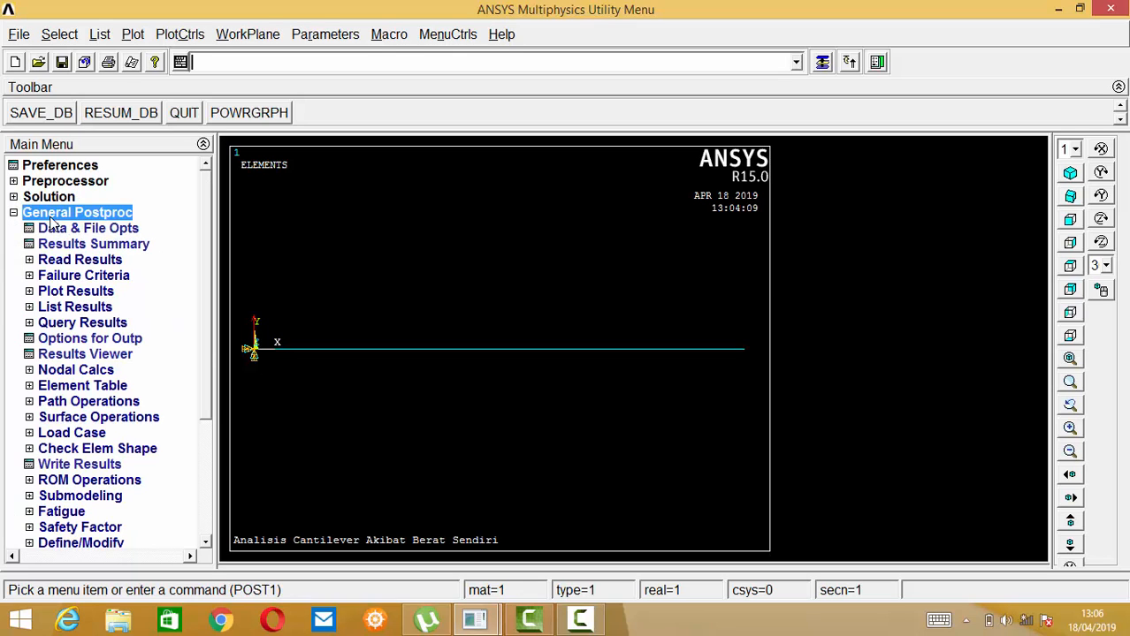
pyautogui.click(55, 308)
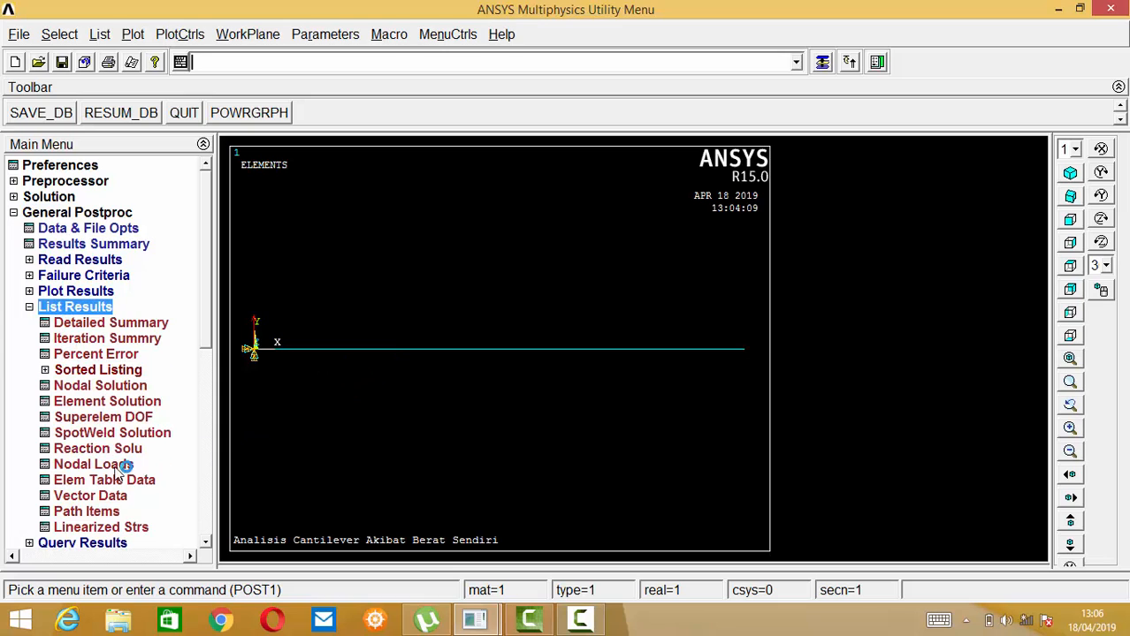
pyautogui.click(105, 452)
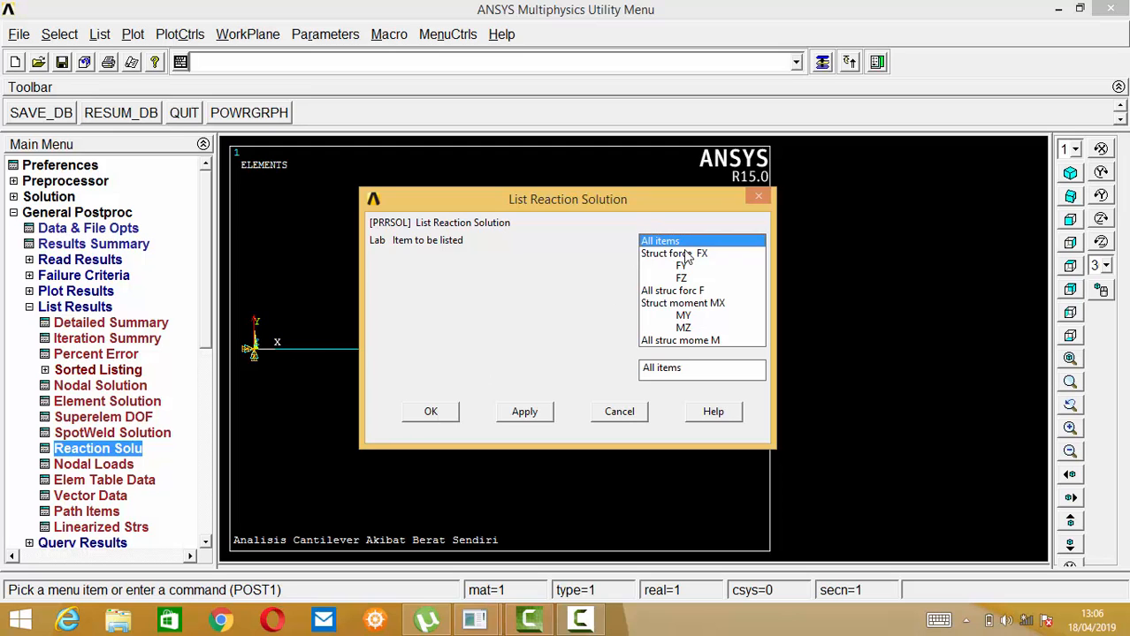
pyautogui.click(424, 412)
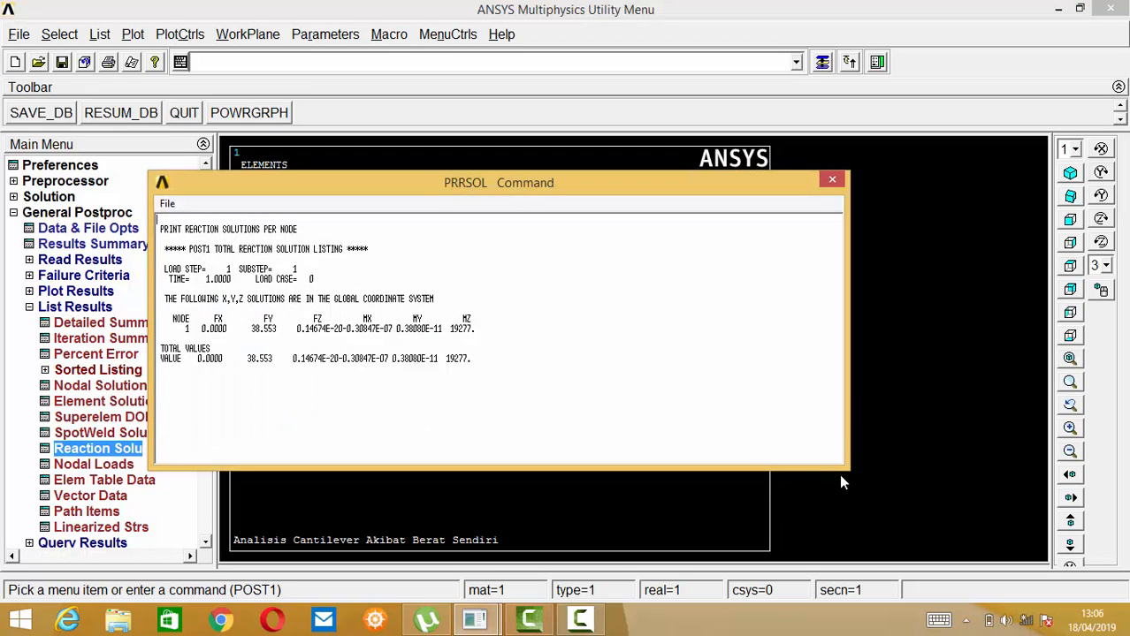
pyautogui.moveTo(844, 469); pyautogui.dragTo(546, 400)
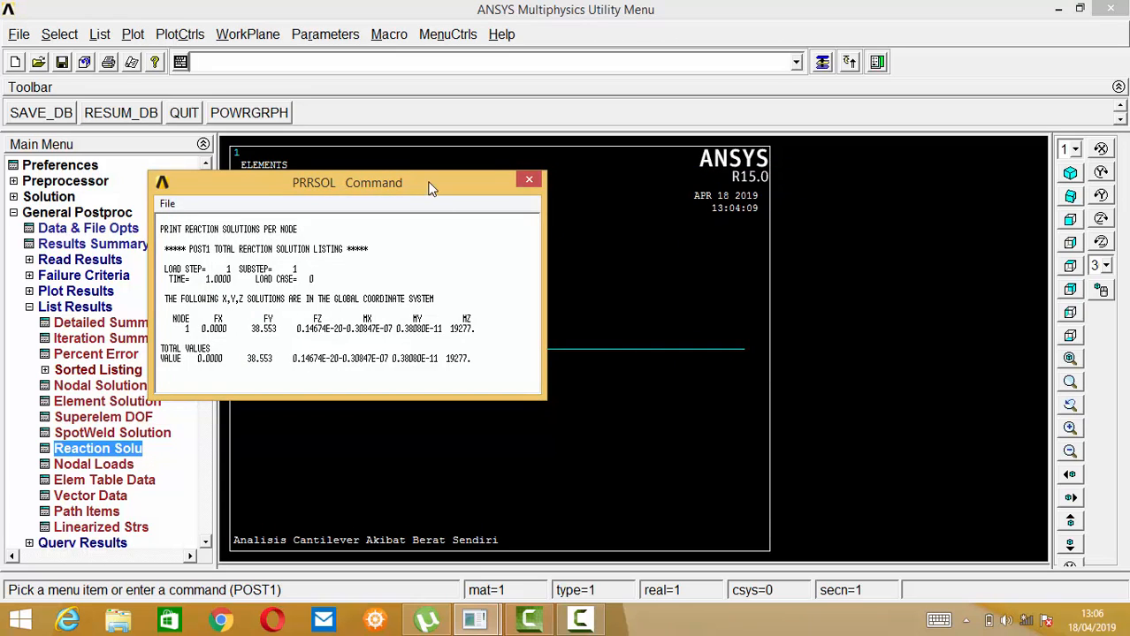
pyautogui.moveTo(430, 188); pyautogui.dragTo(629, 194)
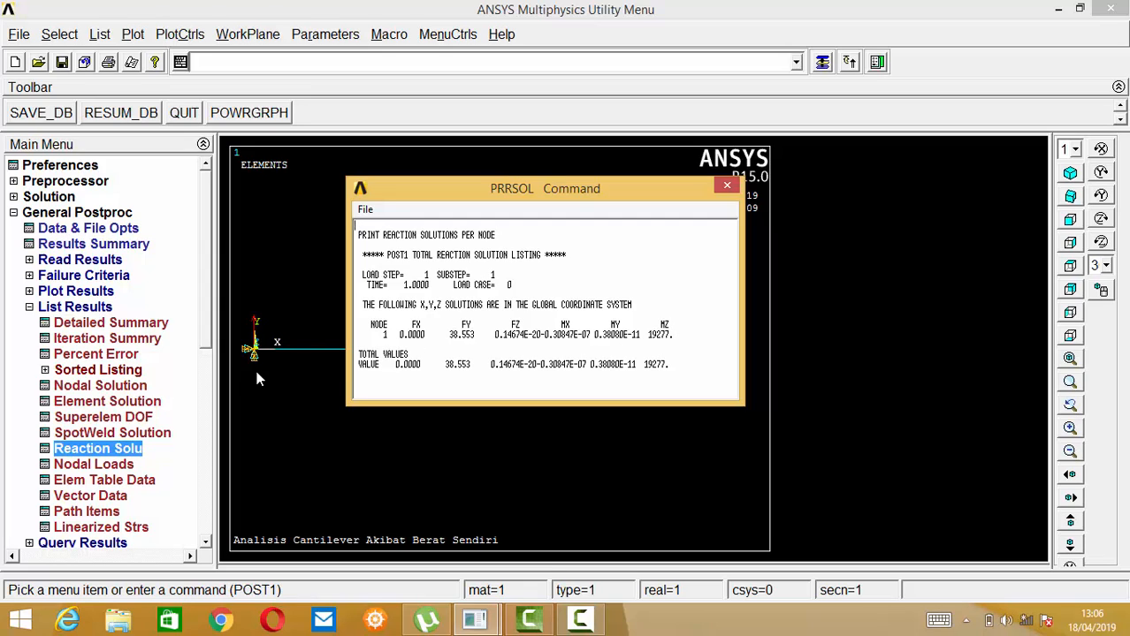
pyautogui.click(726, 186)
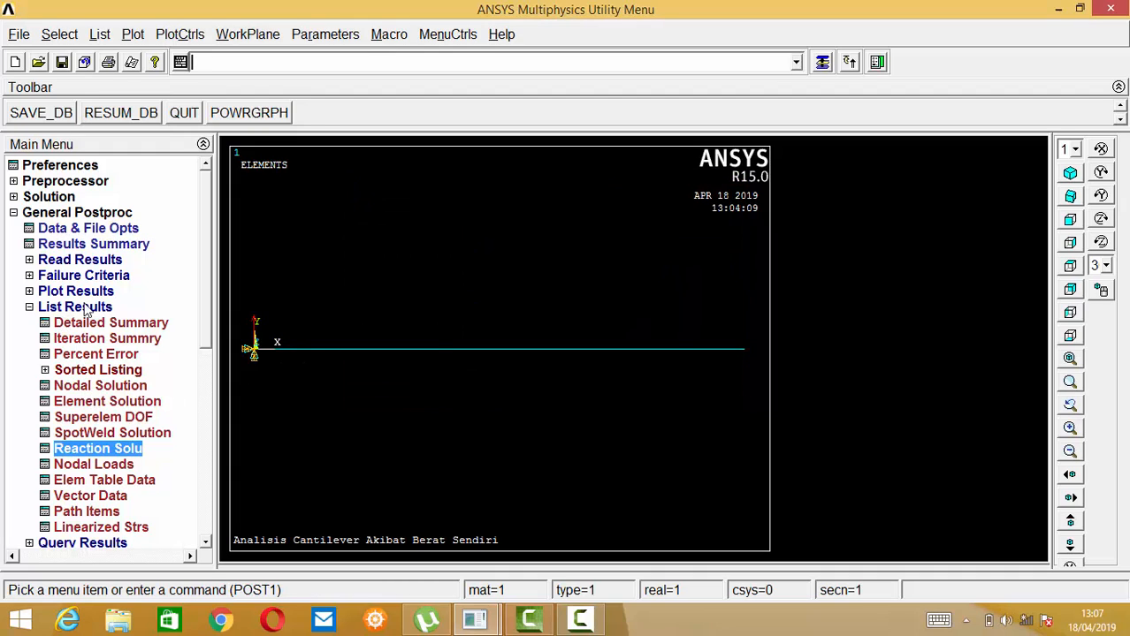
# Step: List the nodal DOF solution as displacement vector sum, examine the full table of nodal displacements, and close it
pyautogui.click(76, 390)
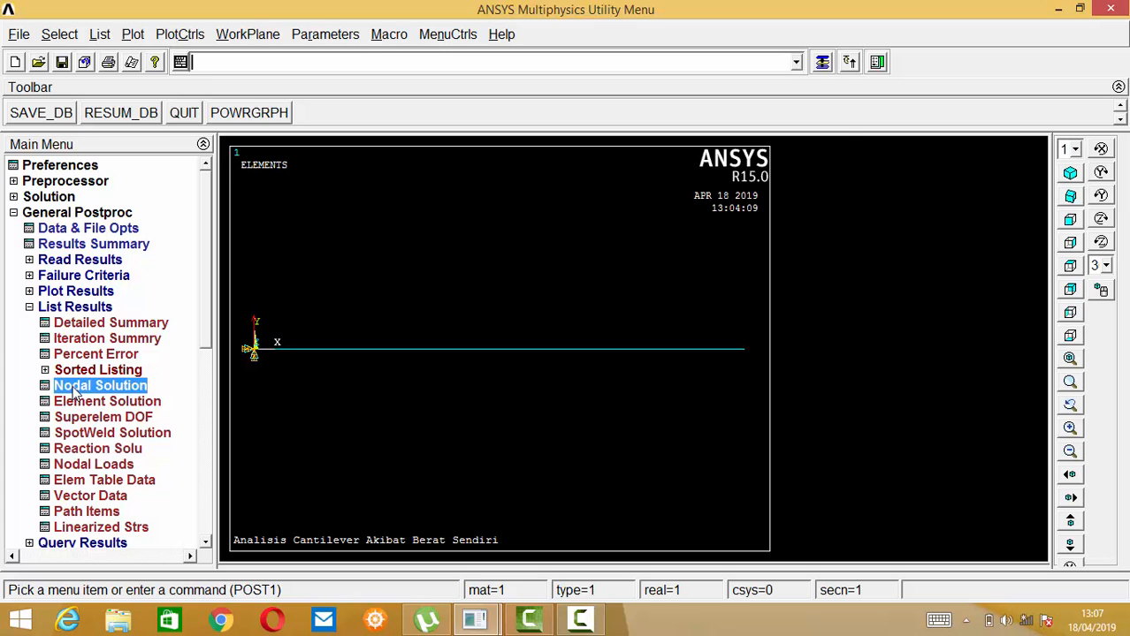
pyautogui.click(475, 236)
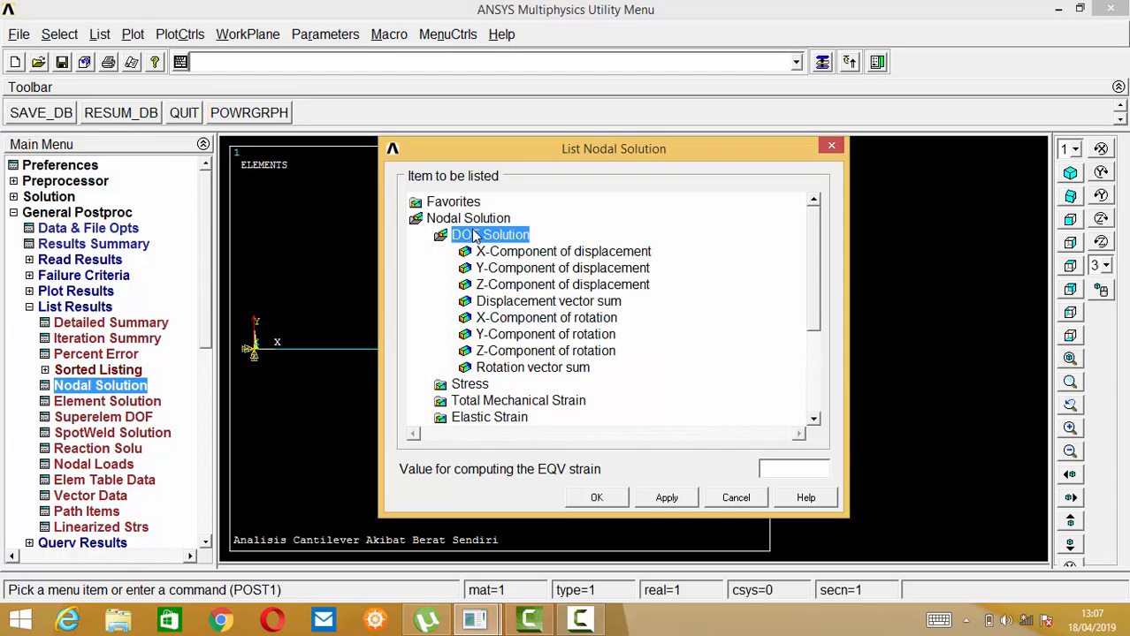
pyautogui.click(501, 304)
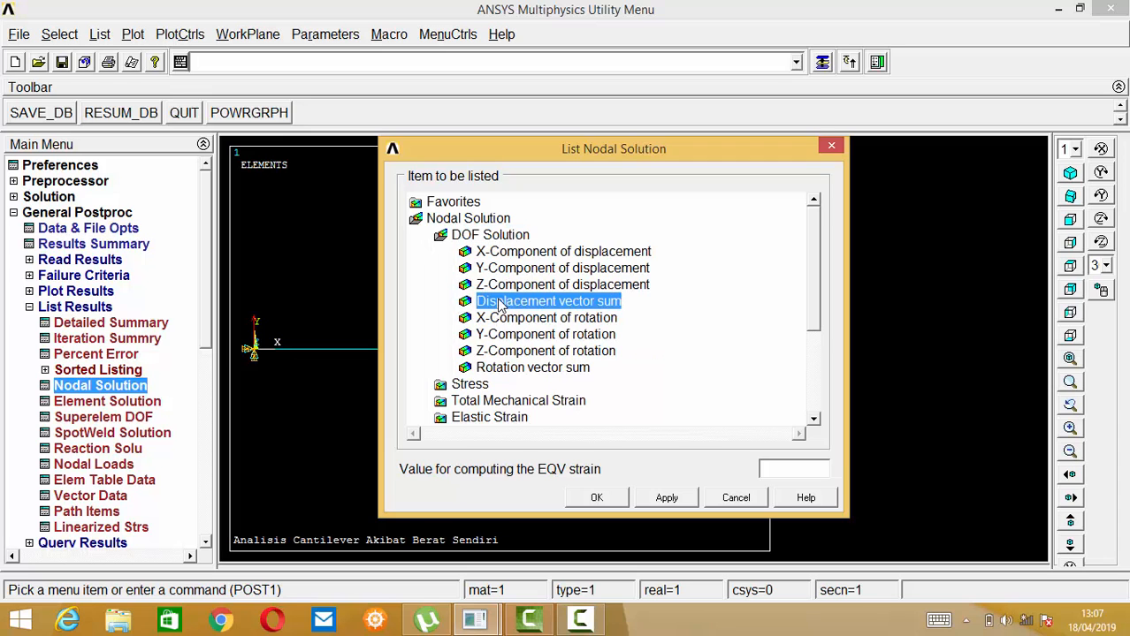
pyautogui.click(597, 498)
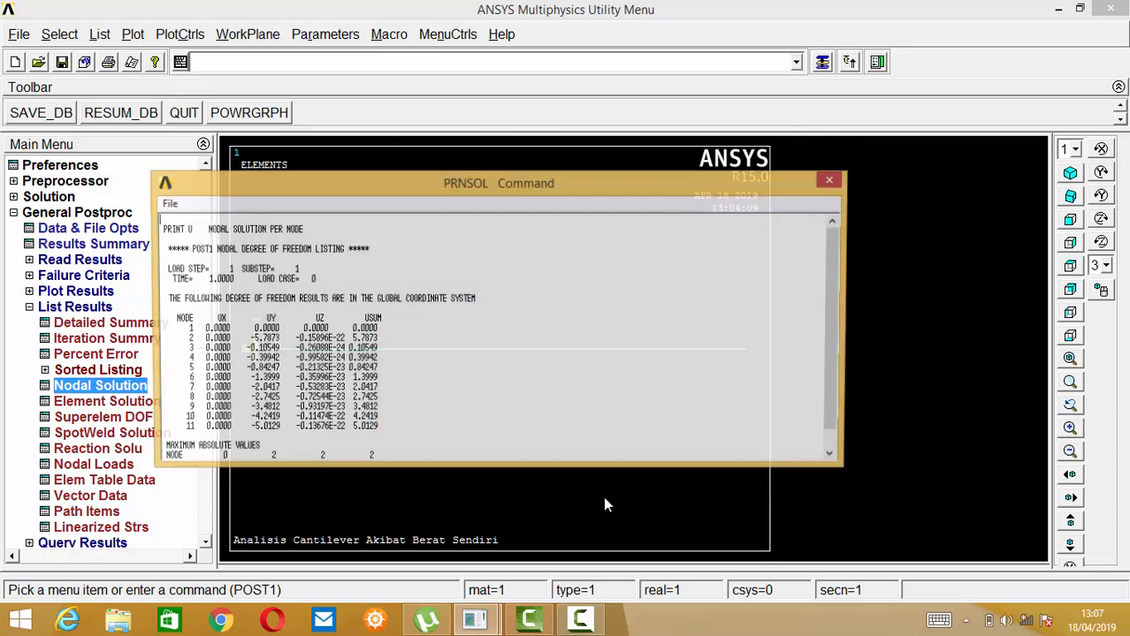
pyautogui.moveTo(846, 468); pyautogui.dragTo(448, 471)
pyautogui.moveTo(370, 180); pyautogui.dragTo(562, 179)
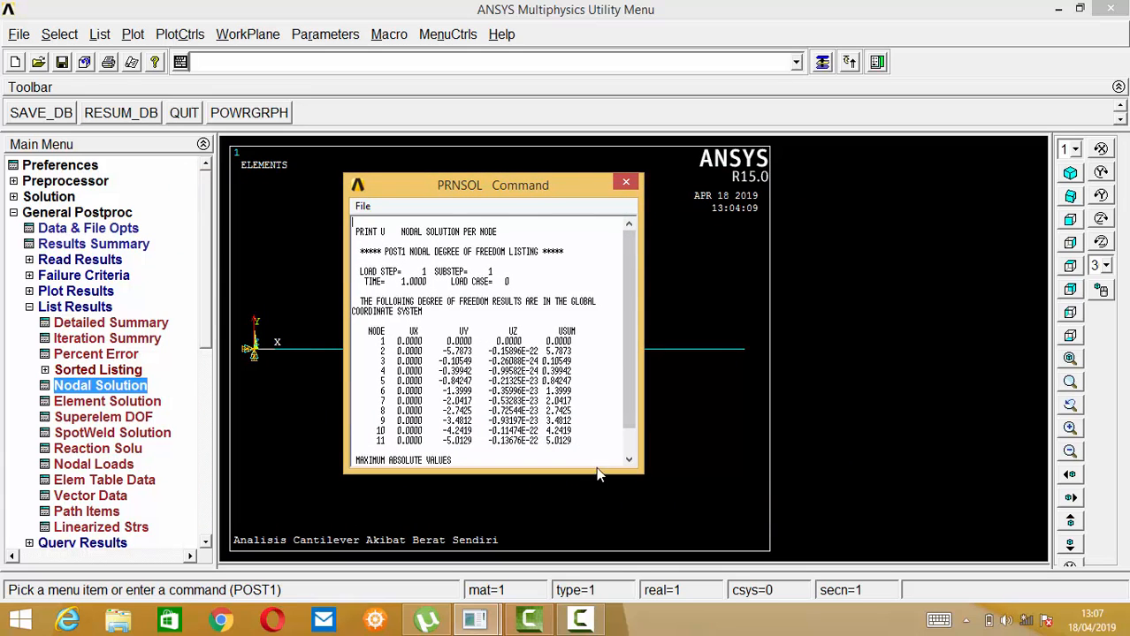
pyautogui.moveTo(598, 473); pyautogui.dragTo(597, 515)
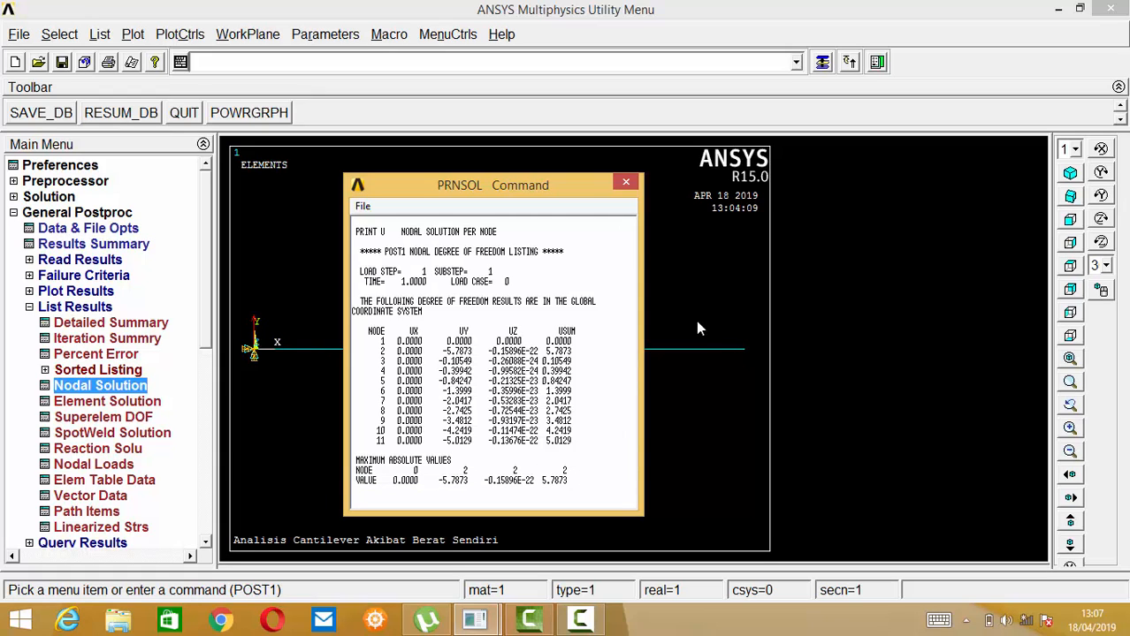
pyautogui.click(625, 184)
# Step: Turn on node numbers in the plot numbering controls and replot the beam
pyautogui.click(180, 35)
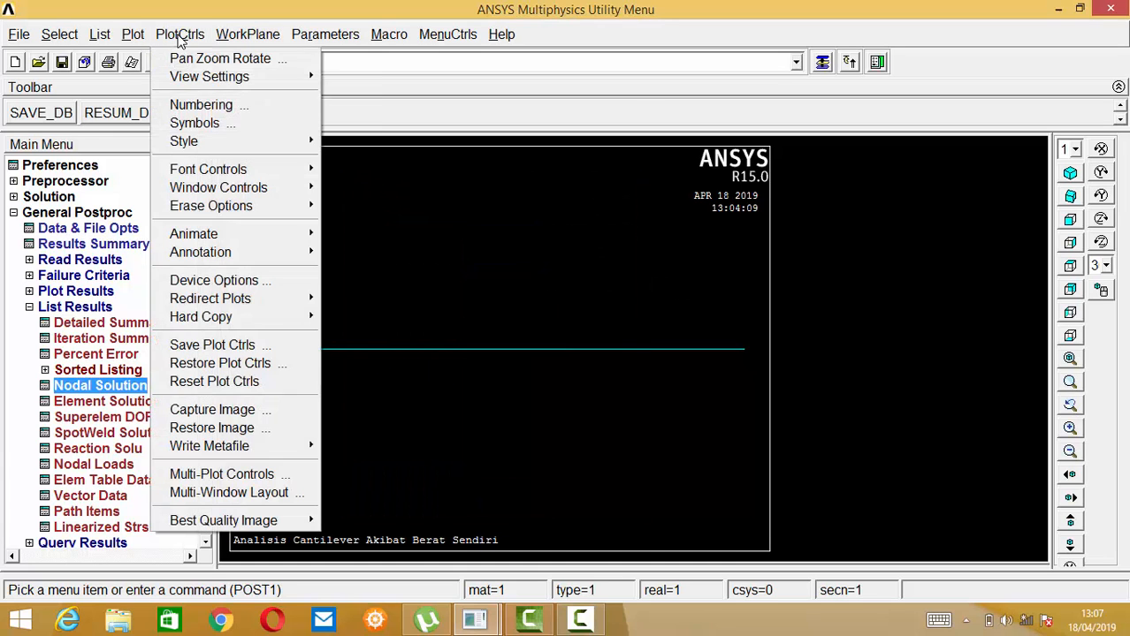
pyautogui.click(198, 105)
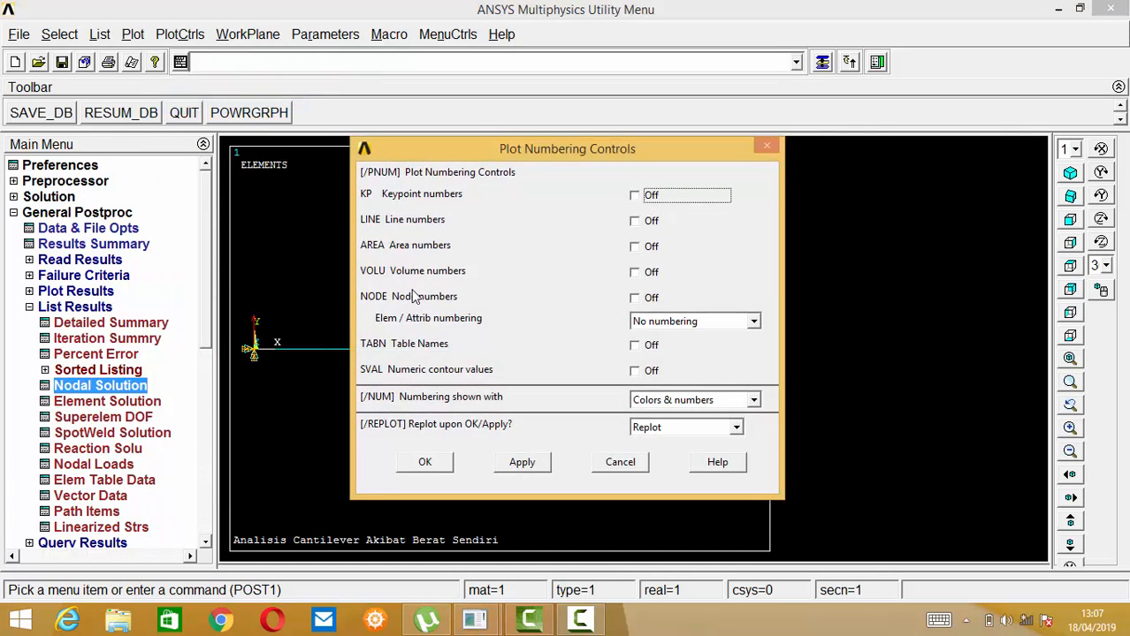
pyautogui.click(636, 298)
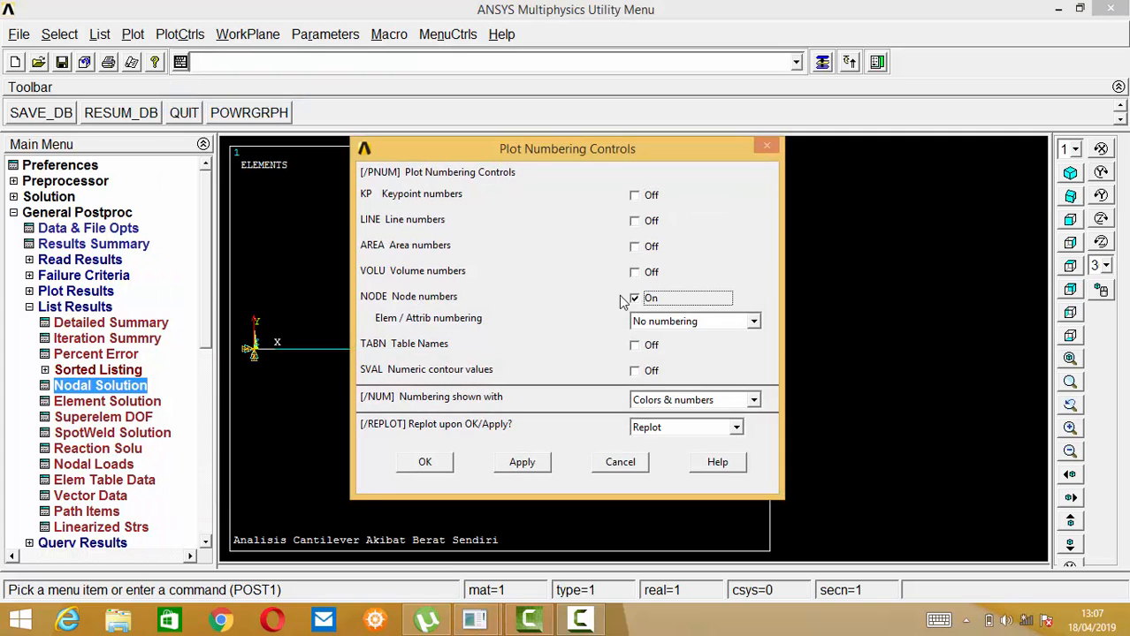
pyautogui.click(426, 463)
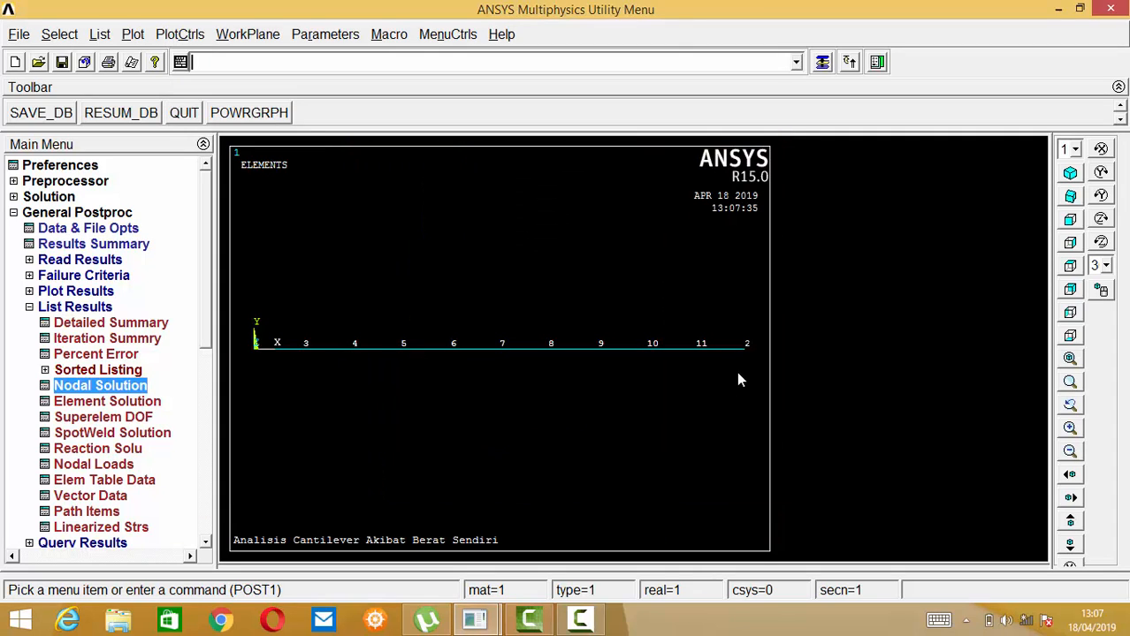
# Step: List the nodal displacement vector sum again and compare the displacements with the numbered nodes on the beam
pyautogui.click(101, 387)
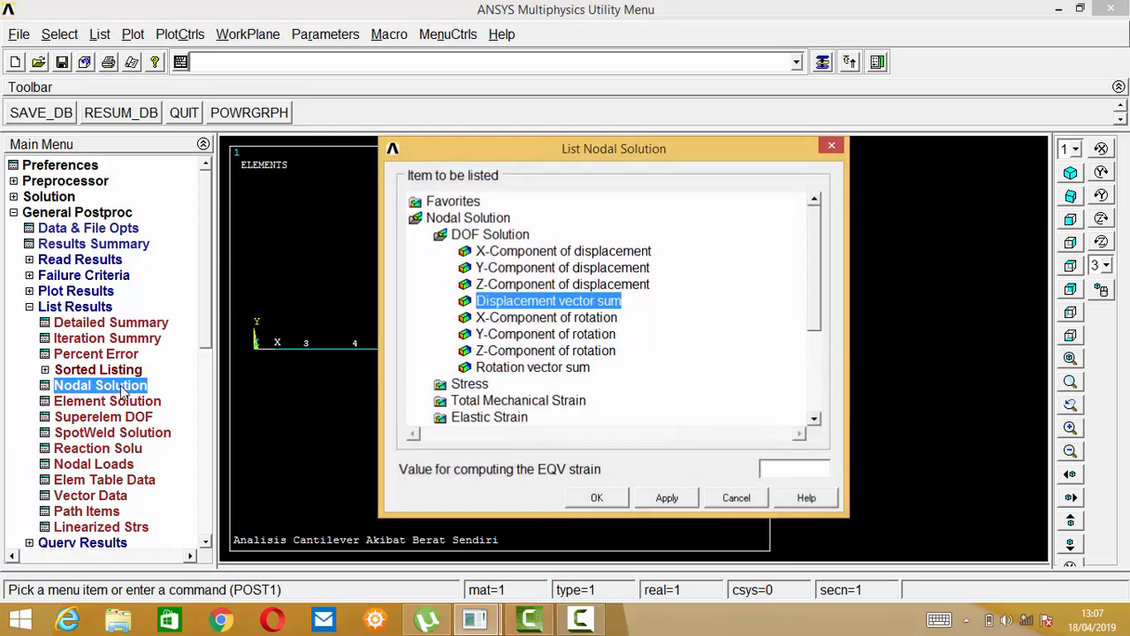
pyautogui.click(608, 500)
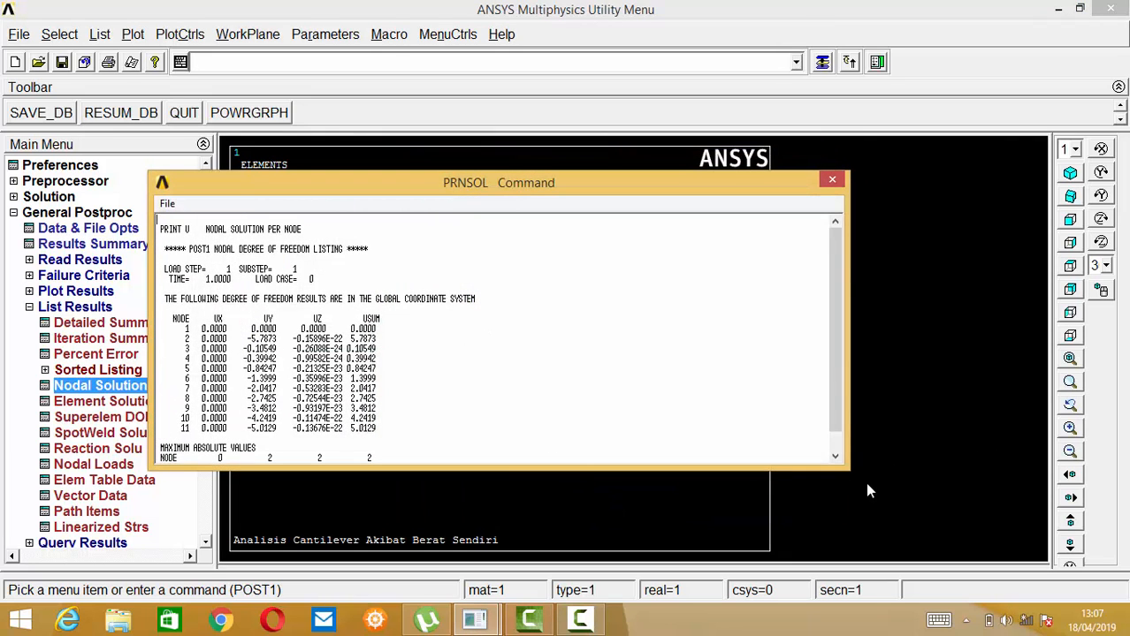
pyautogui.moveTo(846, 469); pyautogui.dragTo(511, 507)
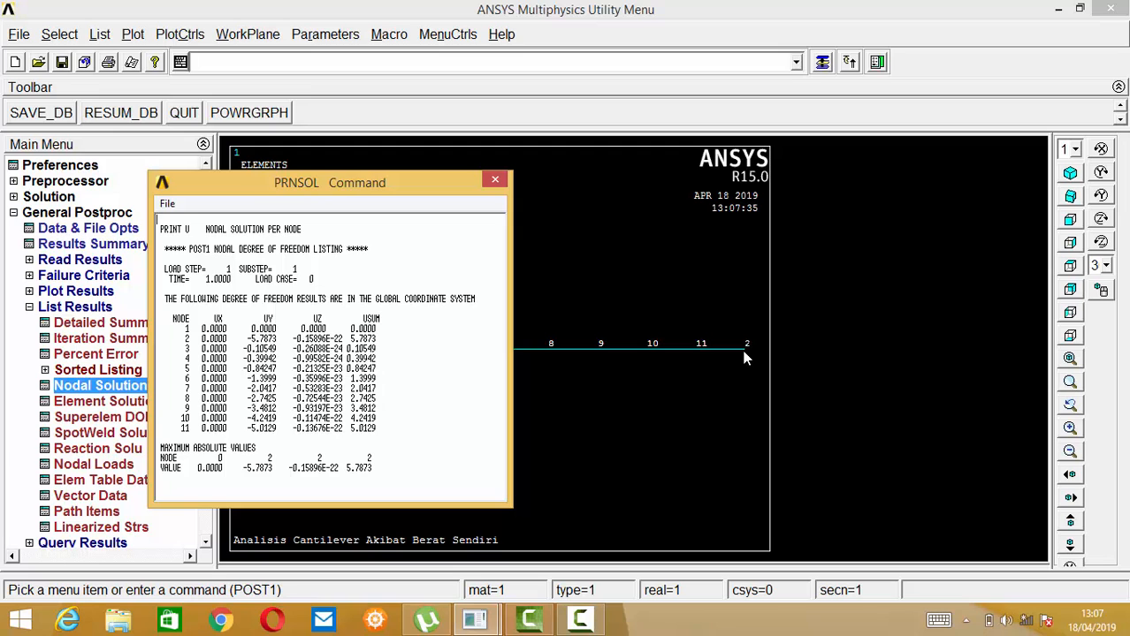
pyautogui.moveTo(419, 187); pyautogui.dragTo(597, 202)
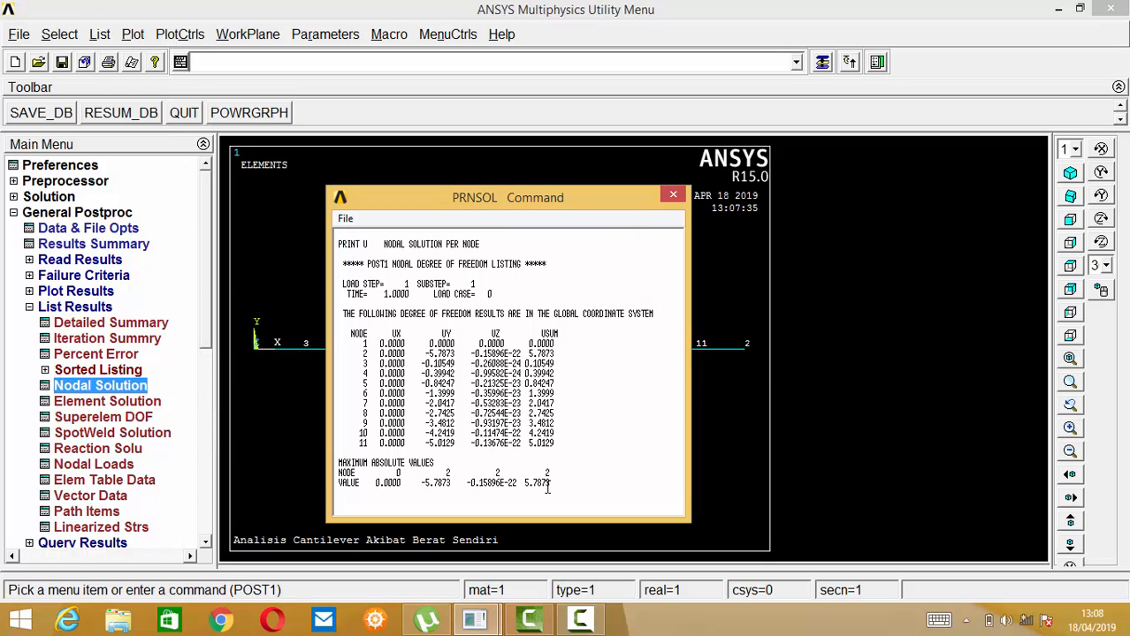
# Step: Close the displacement listing, then list the nodal solution for von Mises stress, read the output, and close it
pyautogui.click(673, 198)
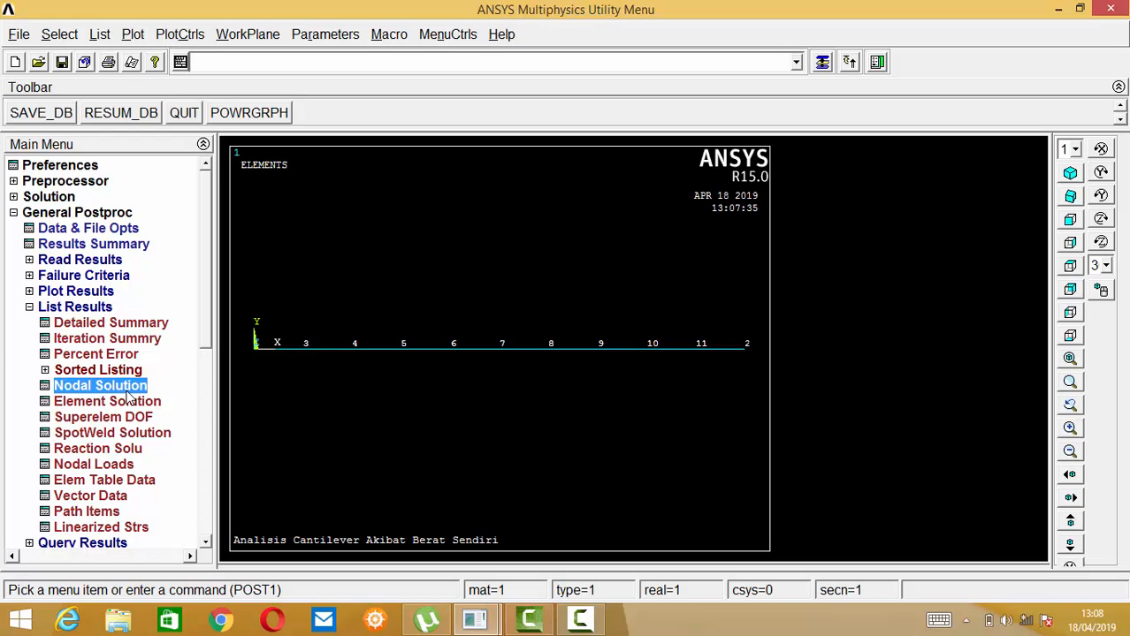
pyautogui.click(80, 389)
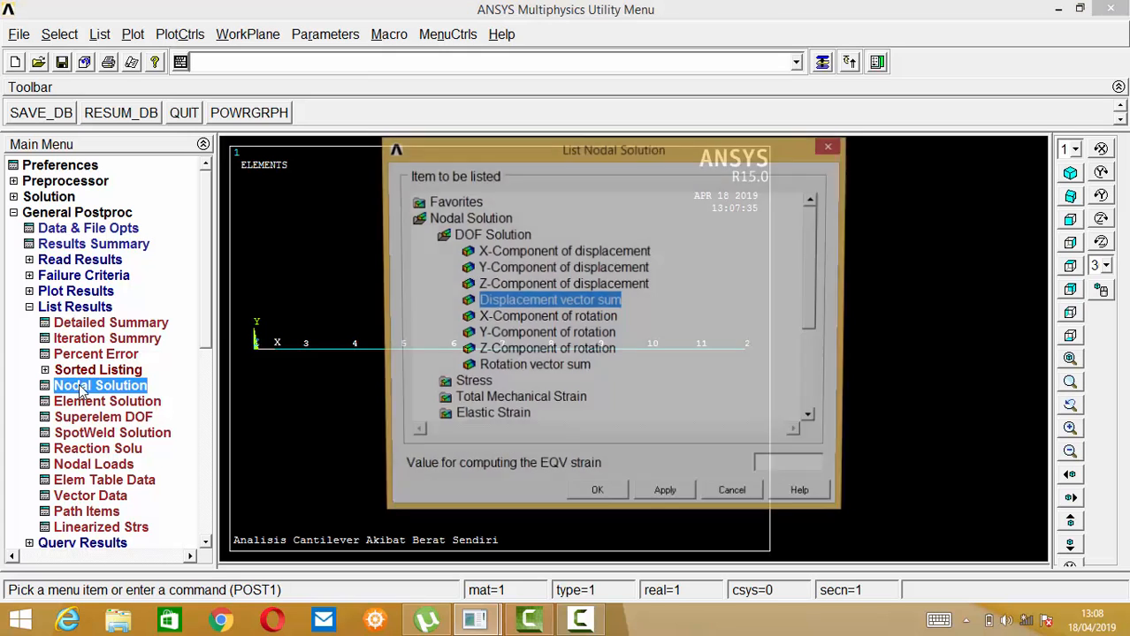
pyautogui.click(468, 387)
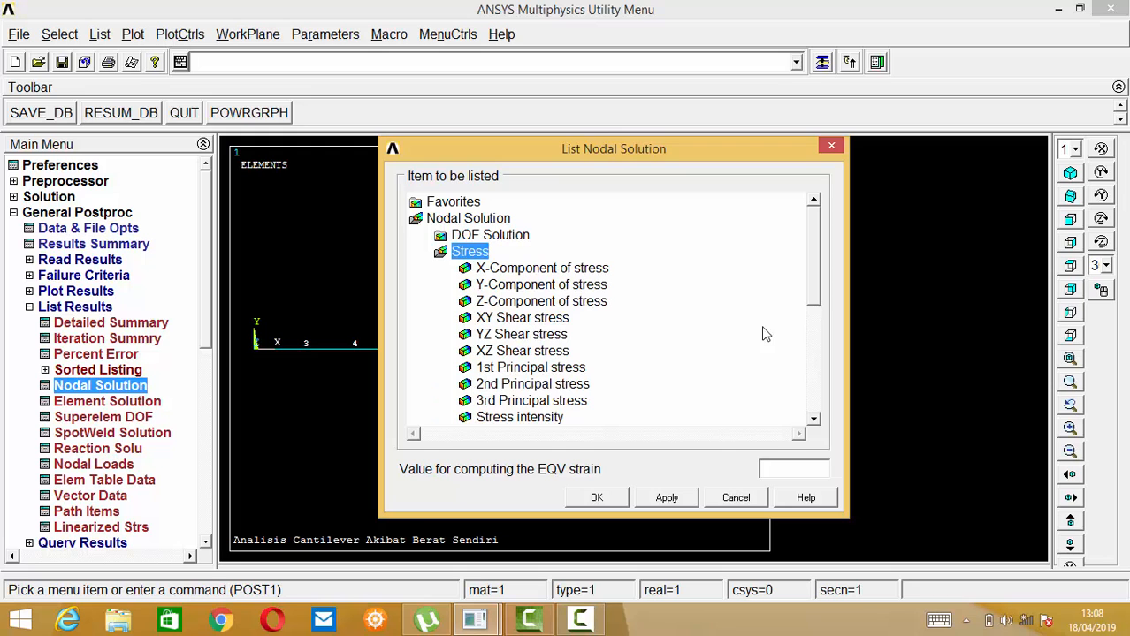
pyautogui.moveTo(813, 298); pyautogui.dragTo(813, 325)
pyautogui.click(554, 385)
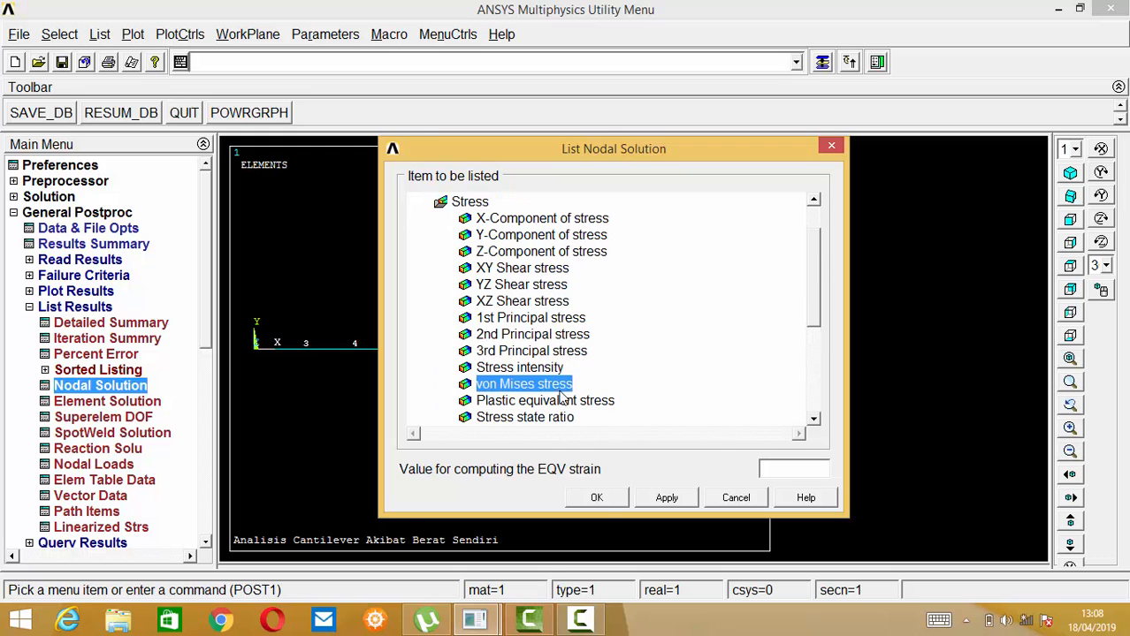
pyautogui.click(609, 498)
pyautogui.click(509, 349)
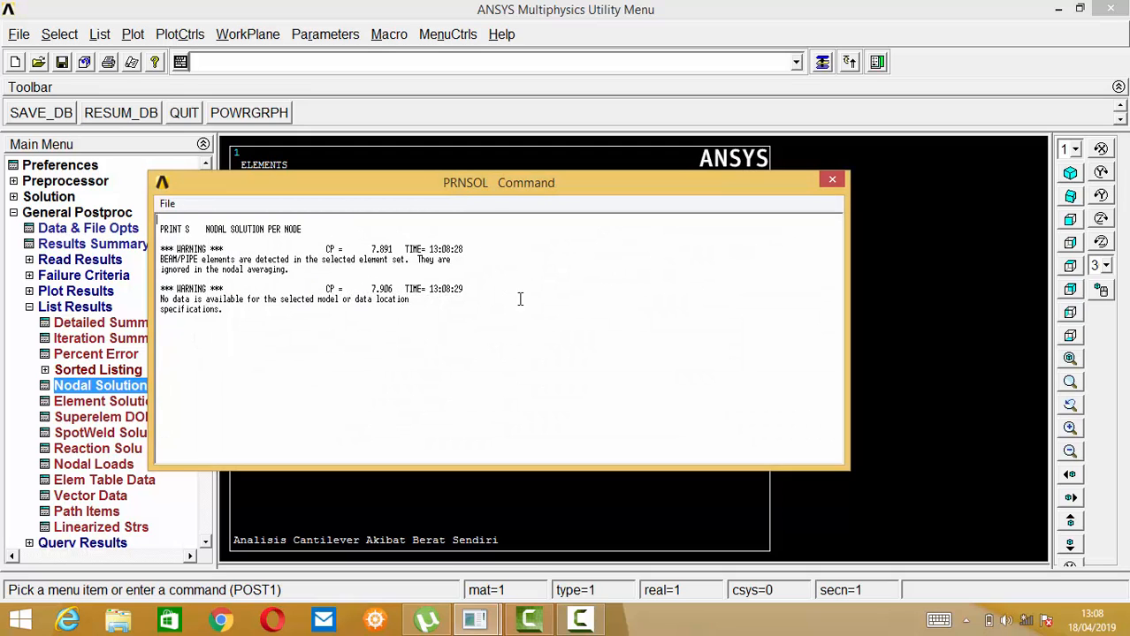
pyautogui.click(831, 182)
pyautogui.click(505, 346)
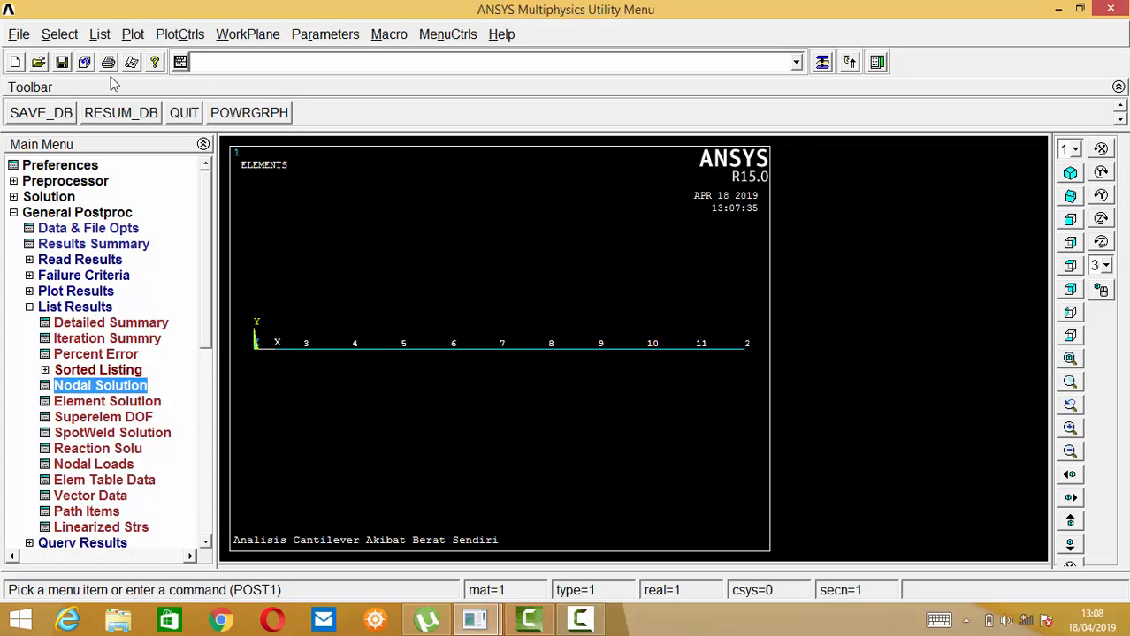
# Step: Turn on the display of element shapes based on real constant descriptions and replot the beam
pyautogui.click(172, 41)
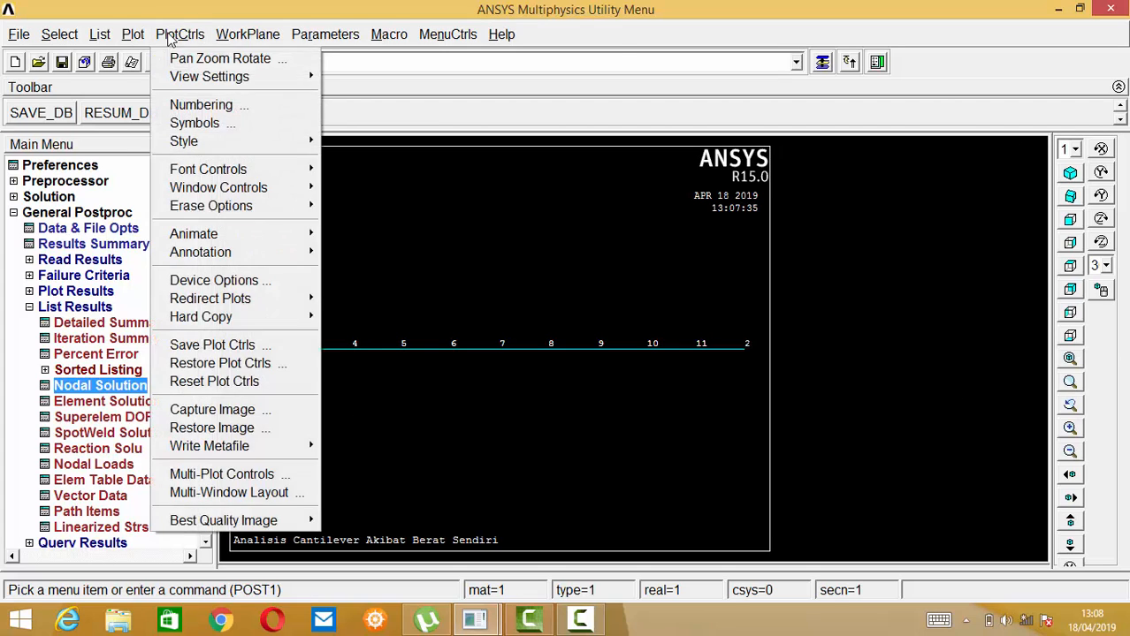
pyautogui.moveTo(217, 145)
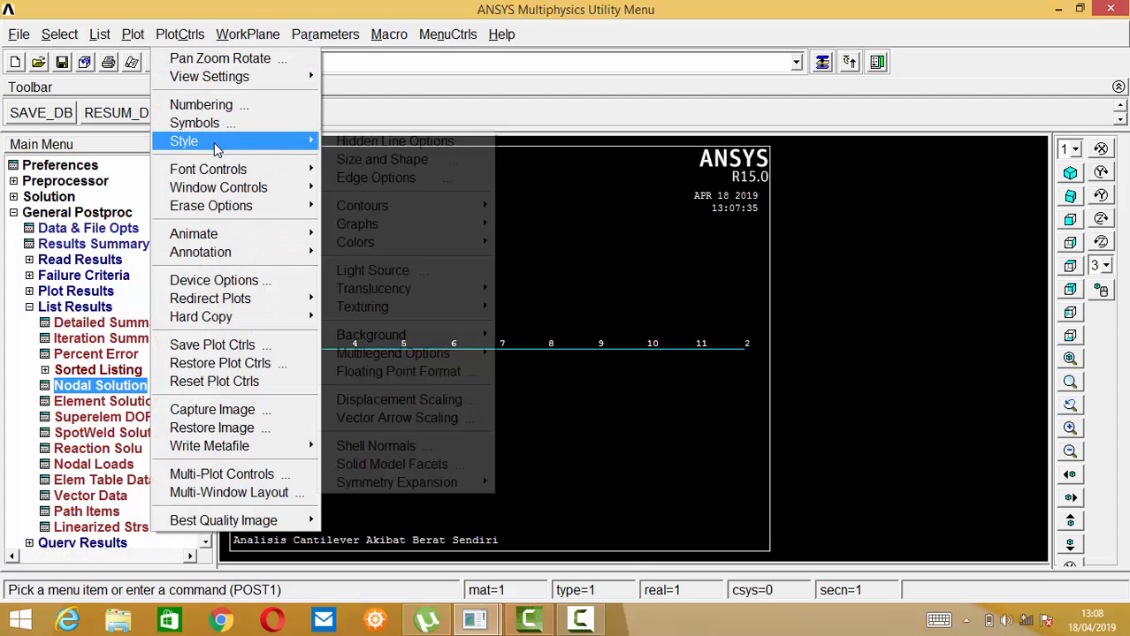
pyautogui.click(354, 164)
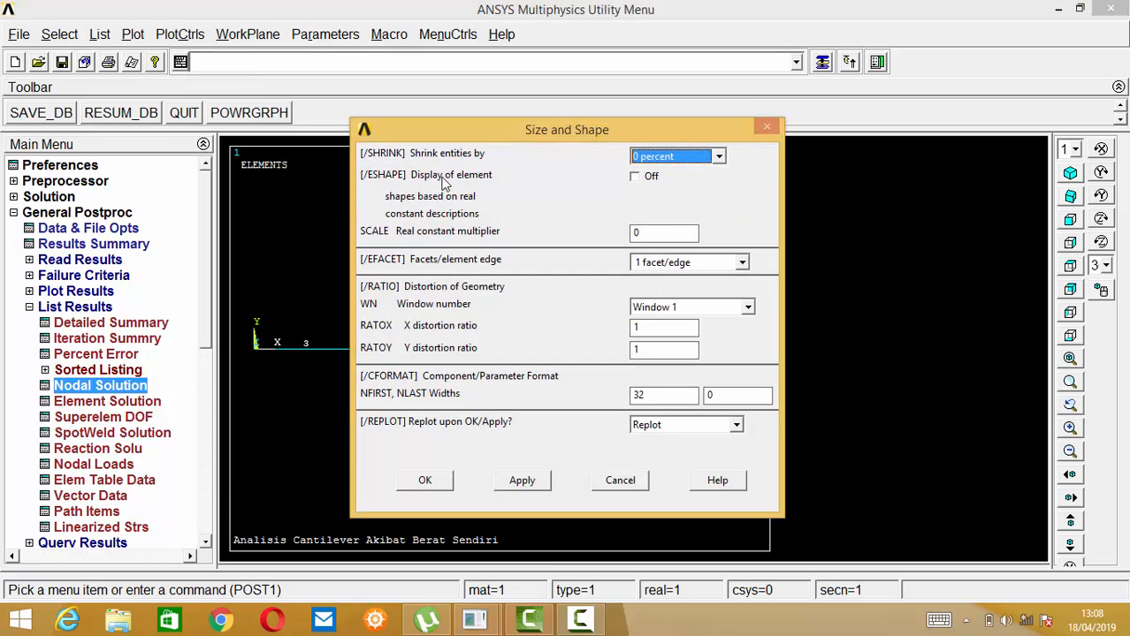
pyautogui.click(636, 176)
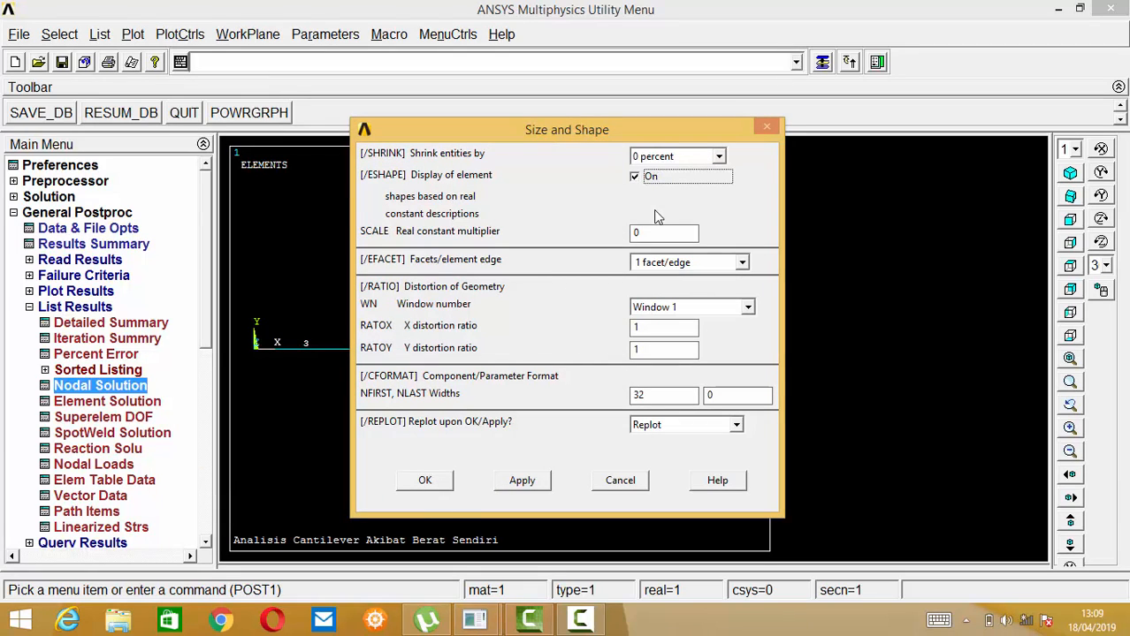
pyautogui.click(439, 483)
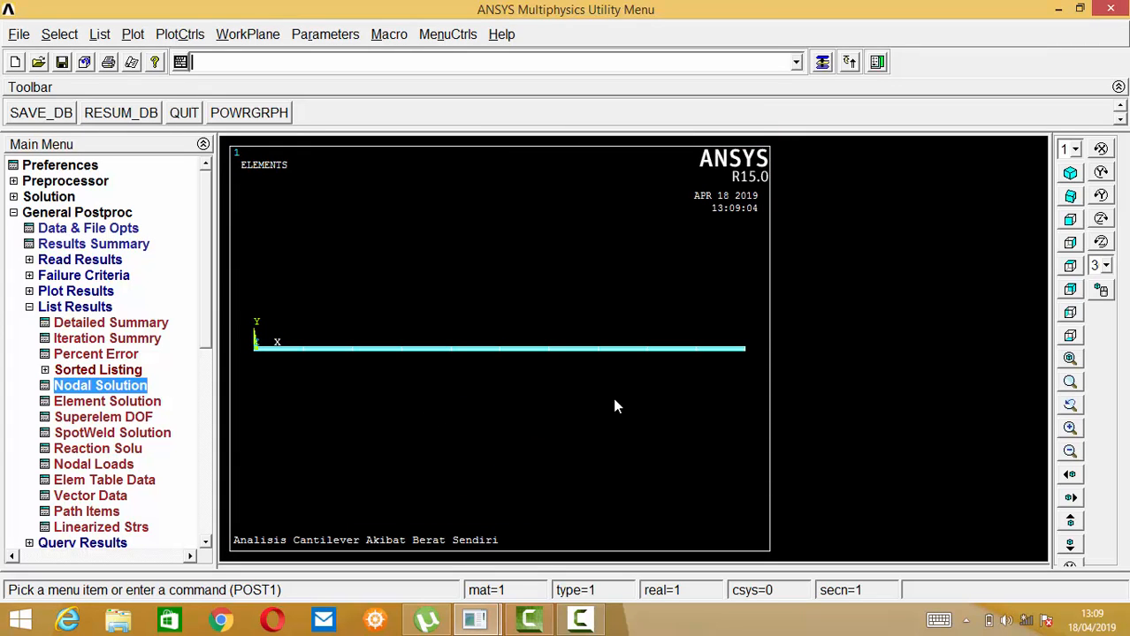
# Step: Plot the nodal von Mises stress contour of the beam with deformed shape only and examine the stress distribution
pyautogui.click(64, 294)
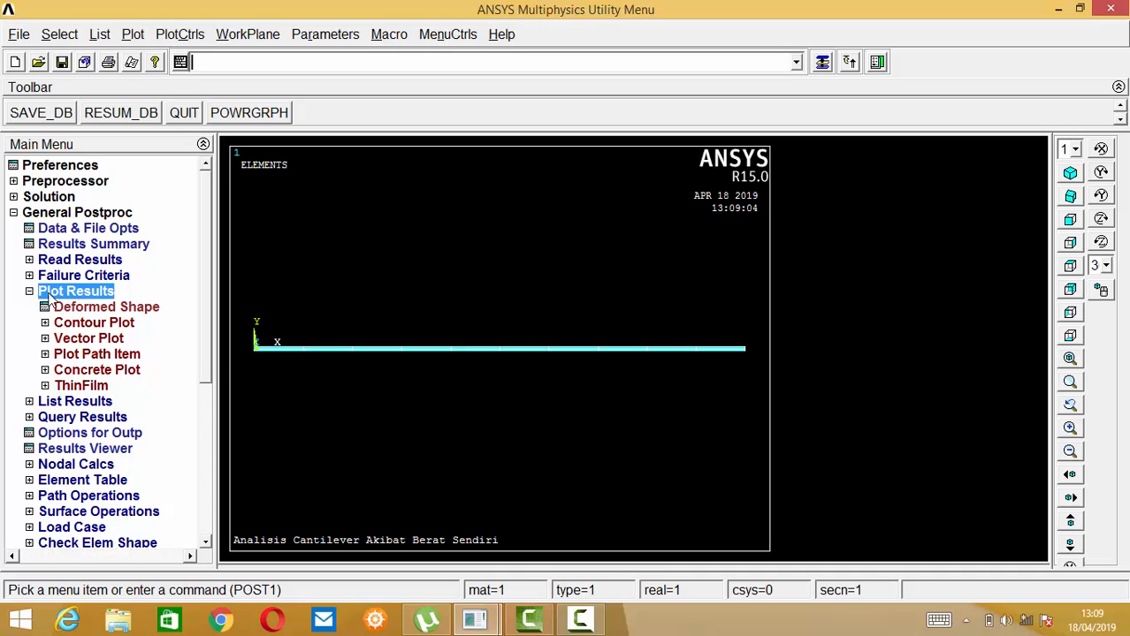
pyautogui.click(99, 323)
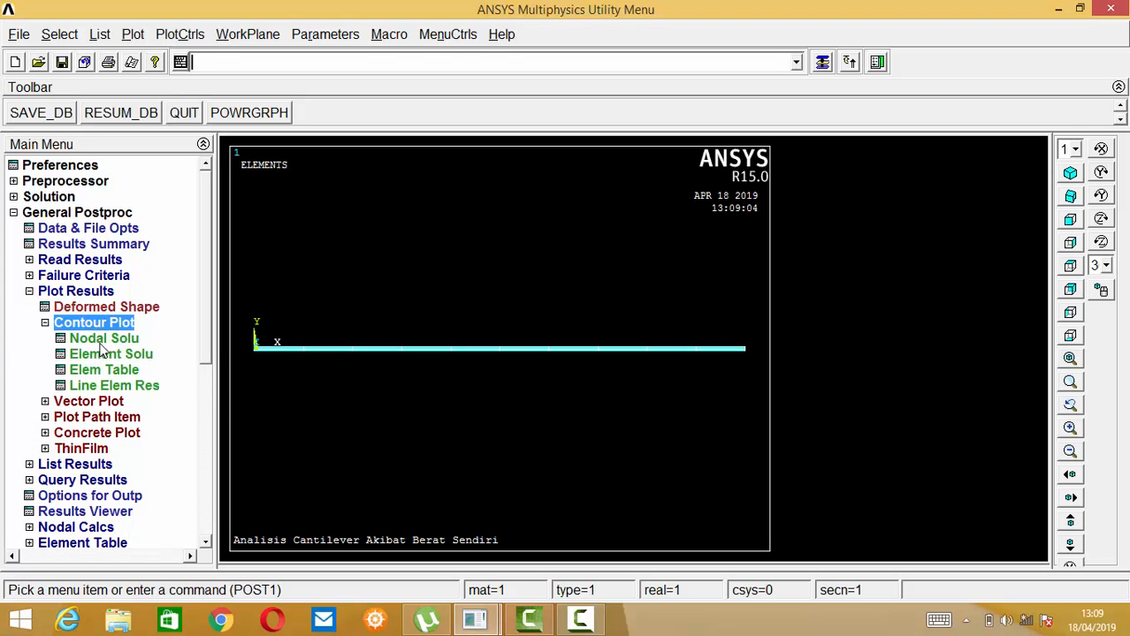
pyautogui.click(103, 339)
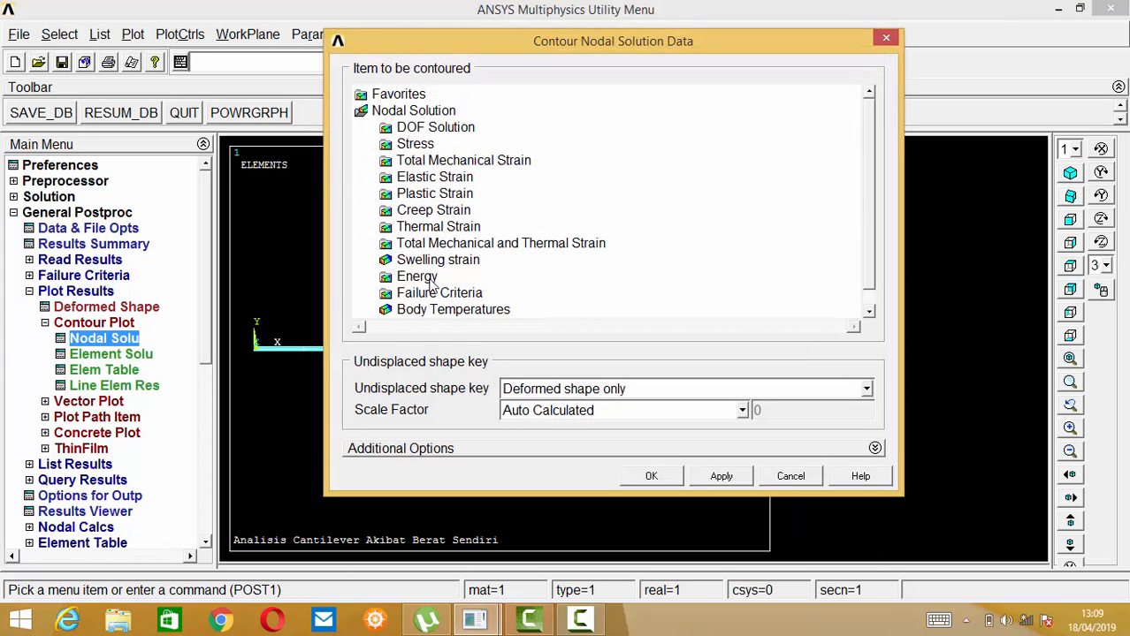
pyautogui.doubleClick(414, 145)
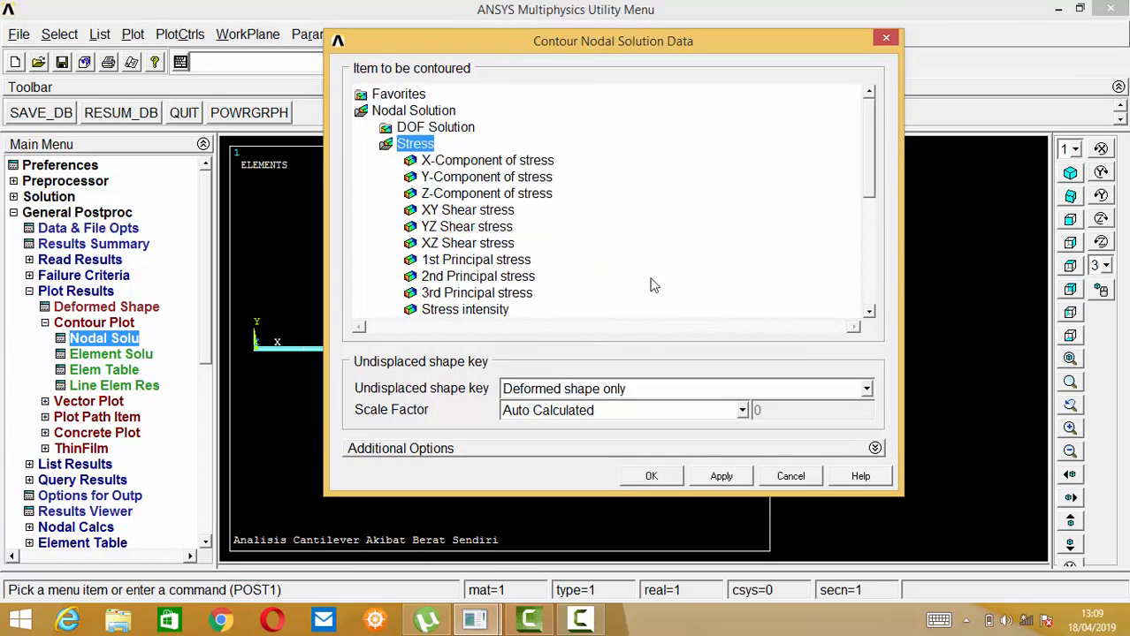
pyautogui.moveTo(866, 190); pyautogui.dragTo(868, 215)
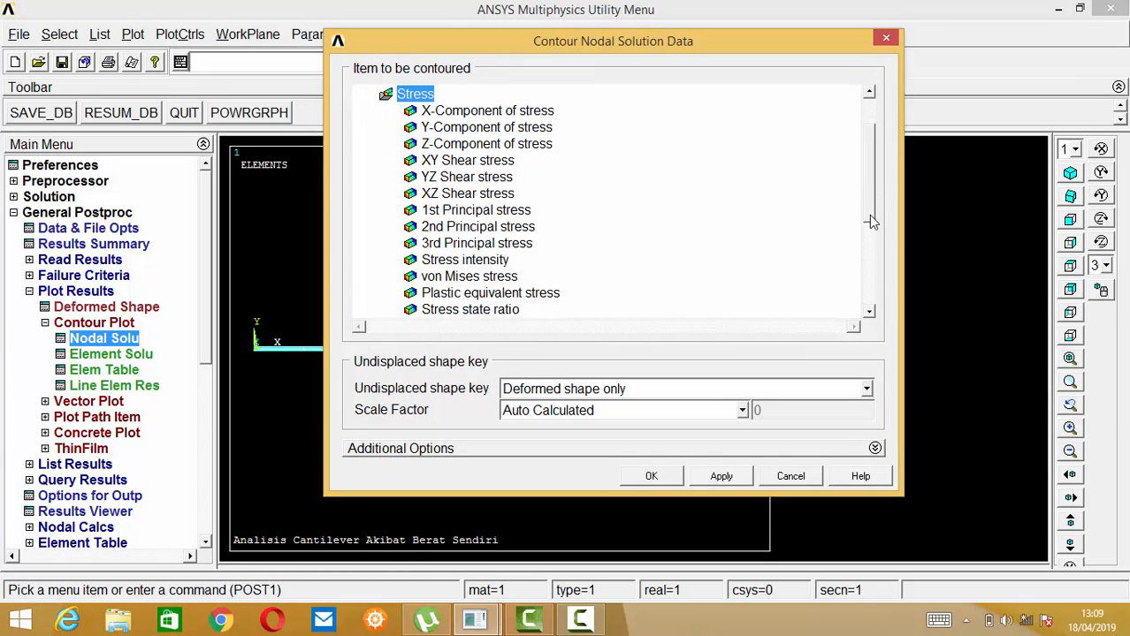
pyautogui.click(485, 278)
pyautogui.click(665, 478)
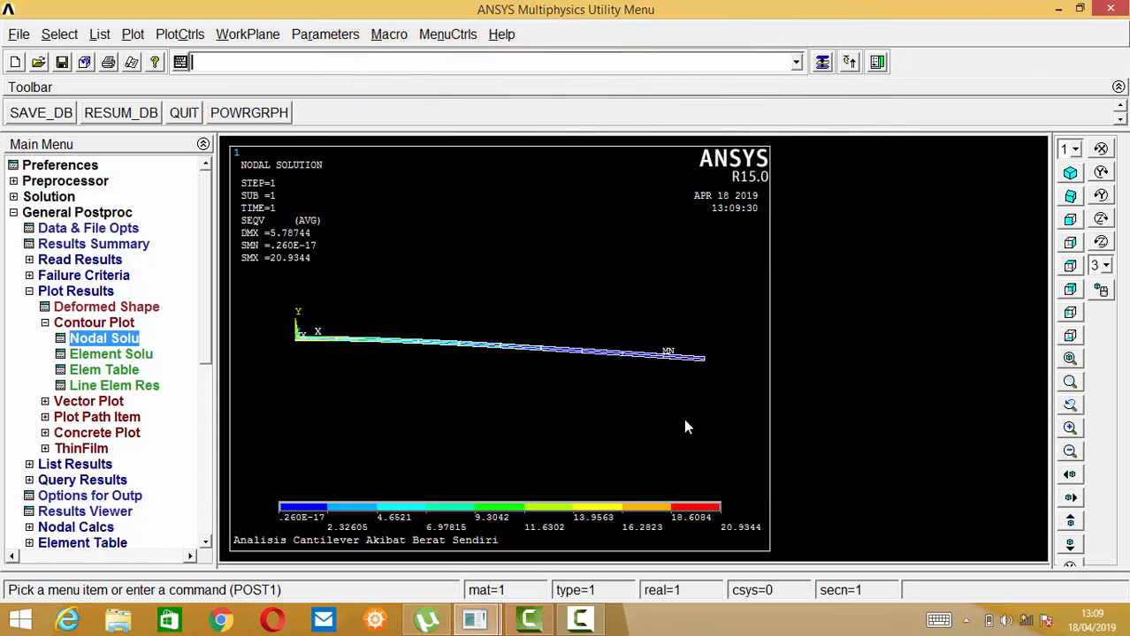
pyautogui.click(1070, 174)
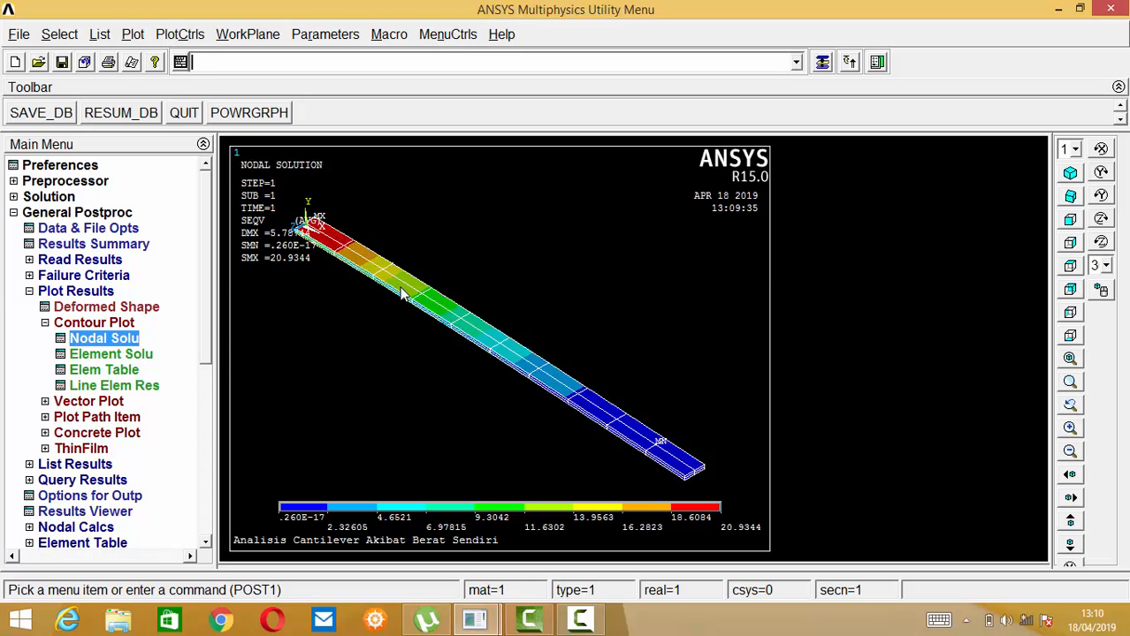
pyautogui.keyDown('ctrl'); pyautogui.moveTo(407, 299); pyautogui.dragTo(454, 371); pyautogui.keyUp('ctrl')
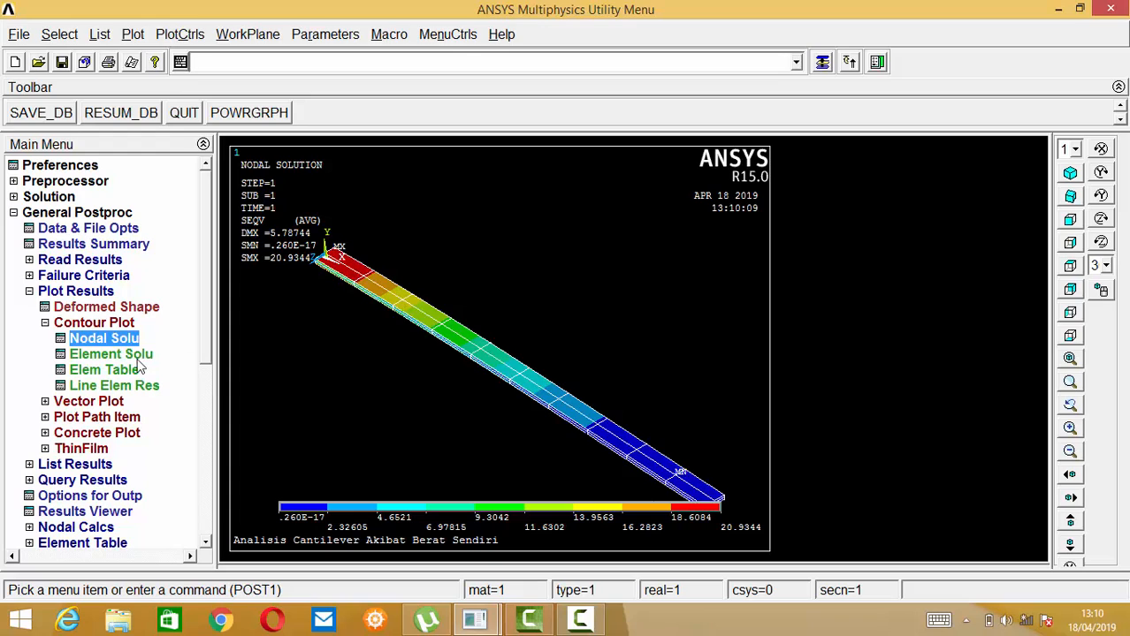
# Step: Define an element table item labelled ShearForce, using the by-sequence-number result LS, 1, and close the element table data
pyautogui.click(44, 322)
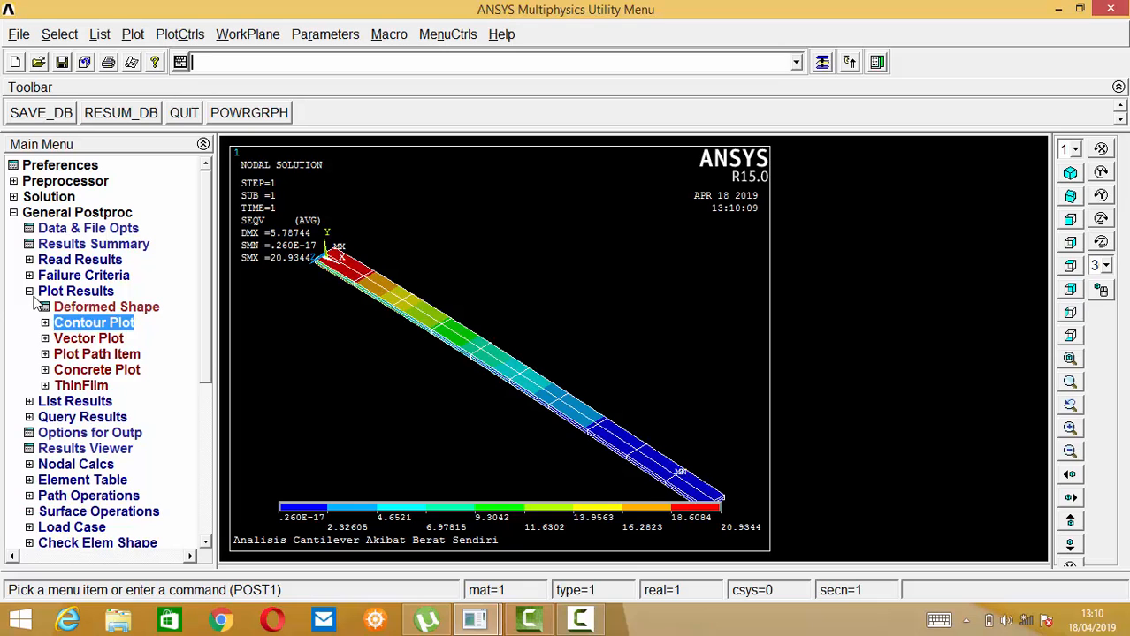
pyautogui.click(29, 290)
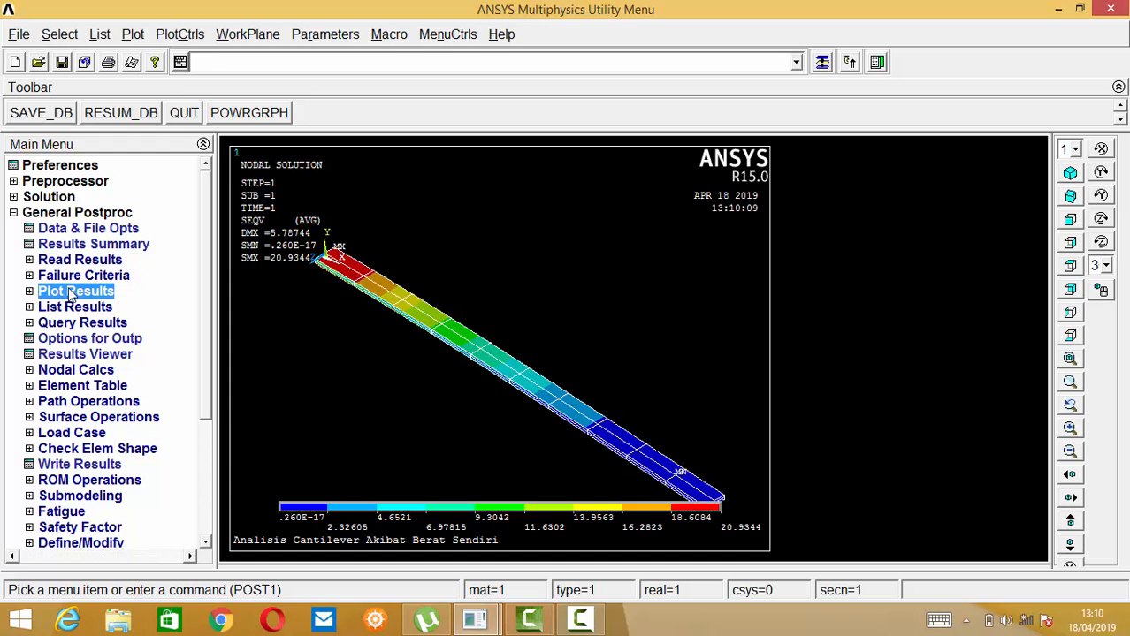
pyautogui.click(74, 389)
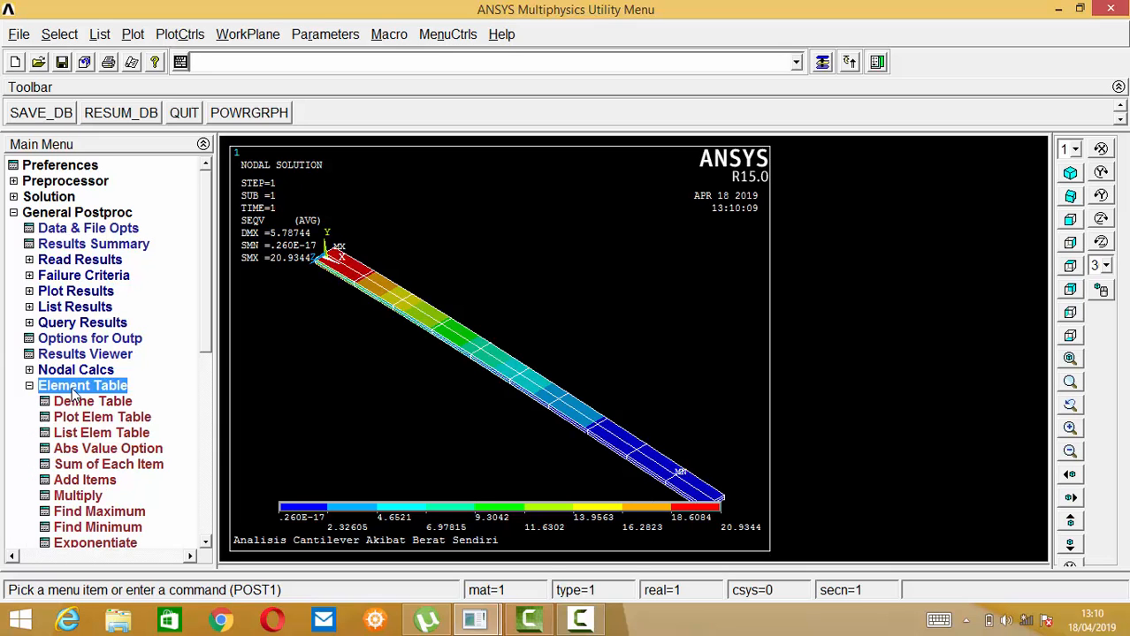
pyautogui.click(80, 403)
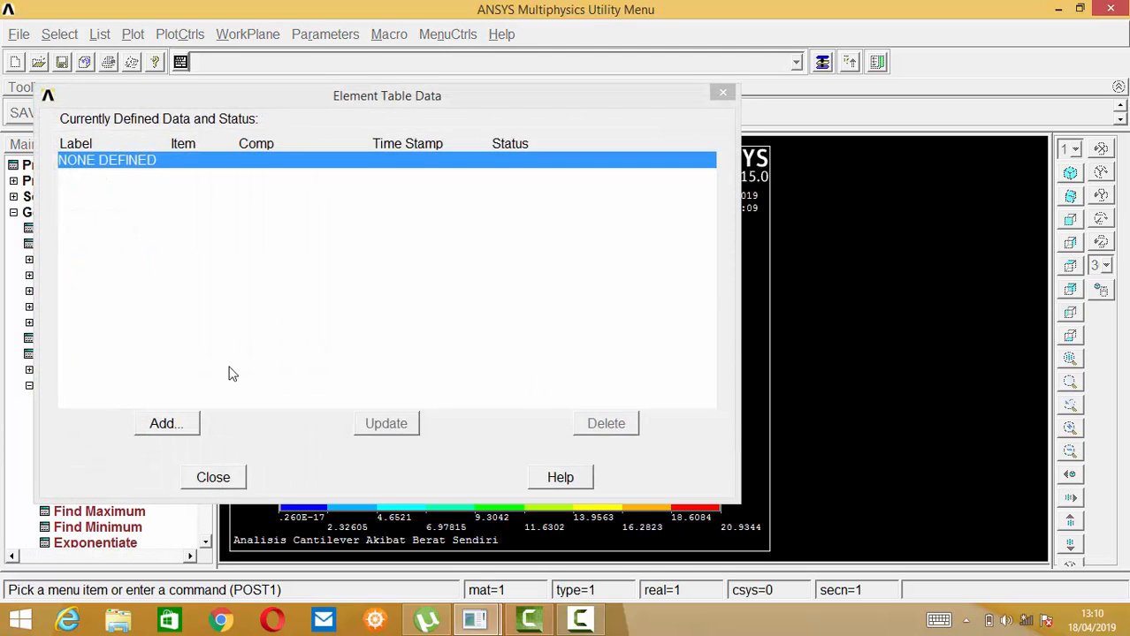
pyautogui.click(181, 429)
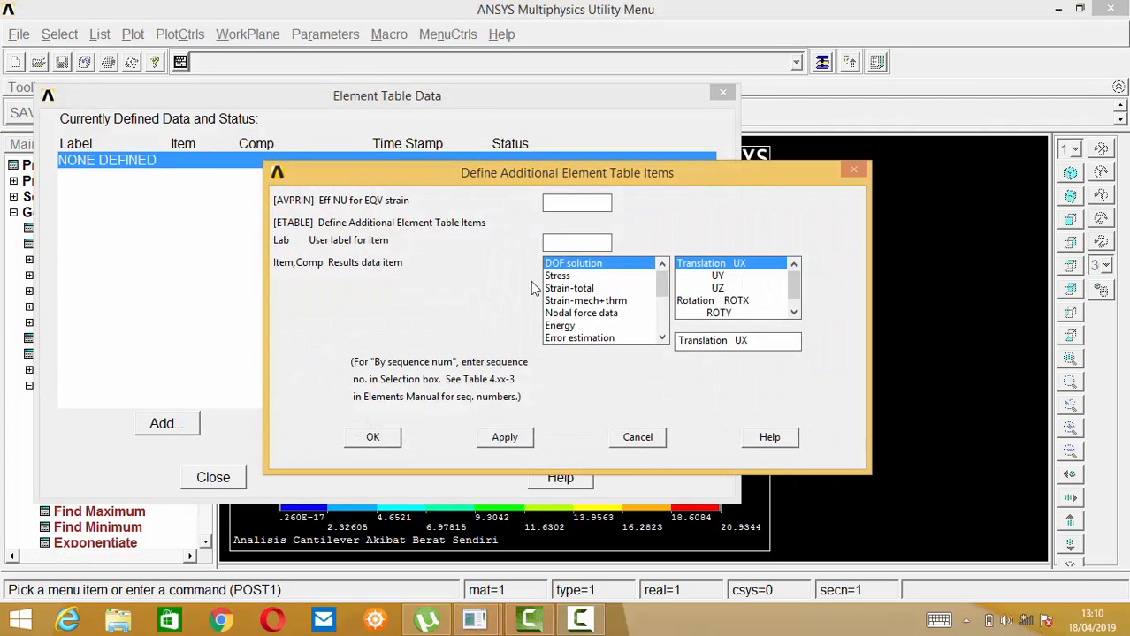
pyautogui.click(548, 246)
pyautogui.write('ShearForce')
pyautogui.moveTo(664, 285); pyautogui.dragTo(667, 329)
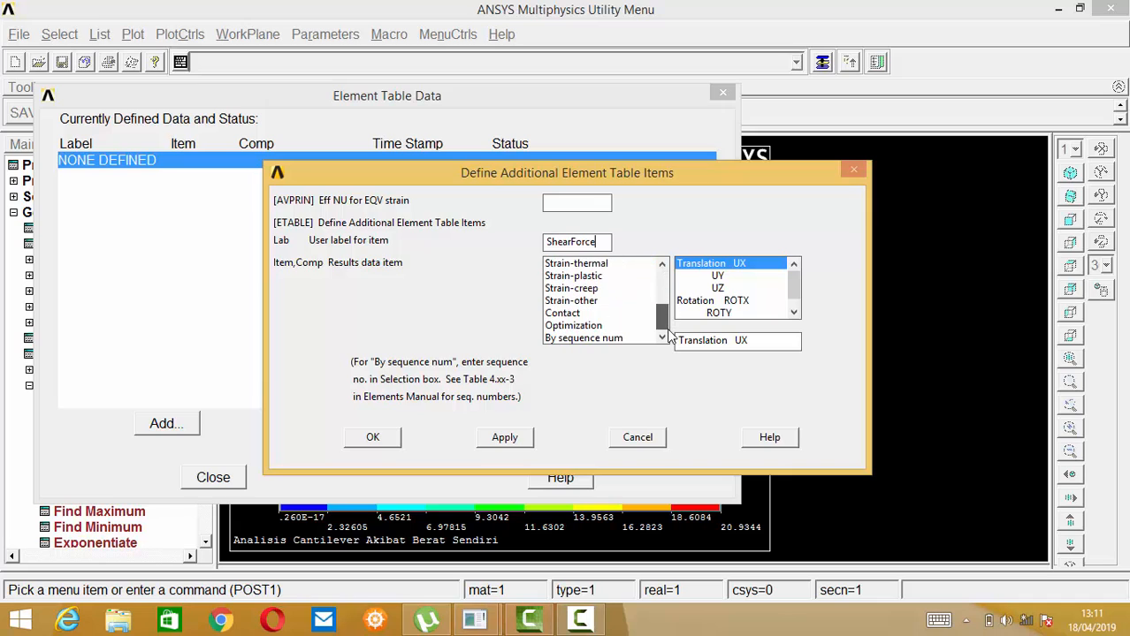
pyautogui.click(603, 339)
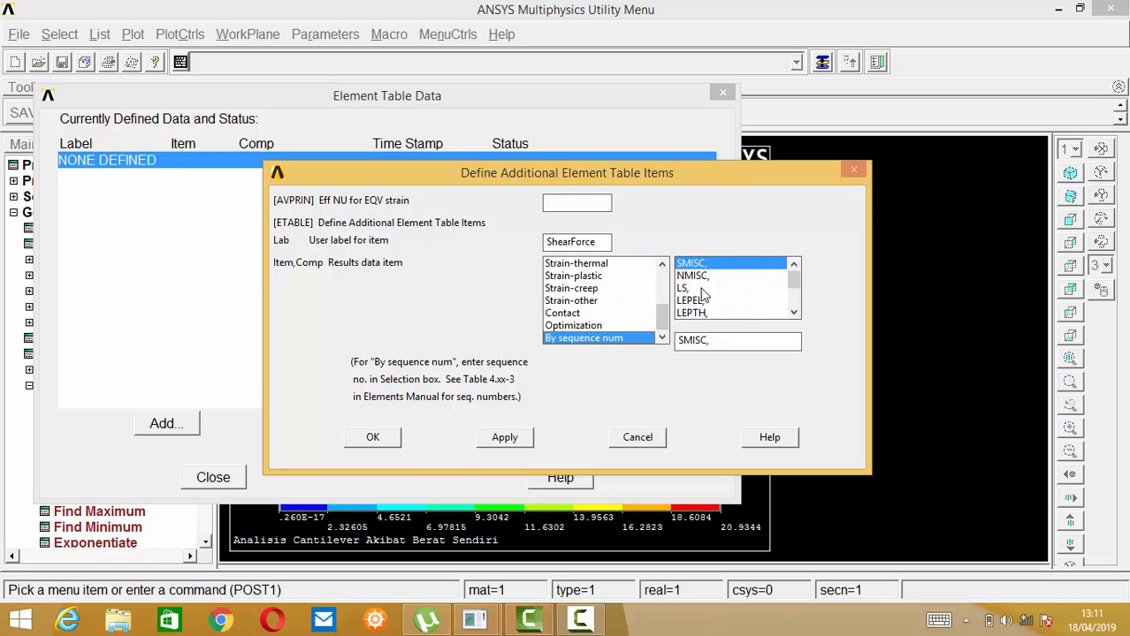
pyautogui.click(700, 289)
pyautogui.click(693, 340)
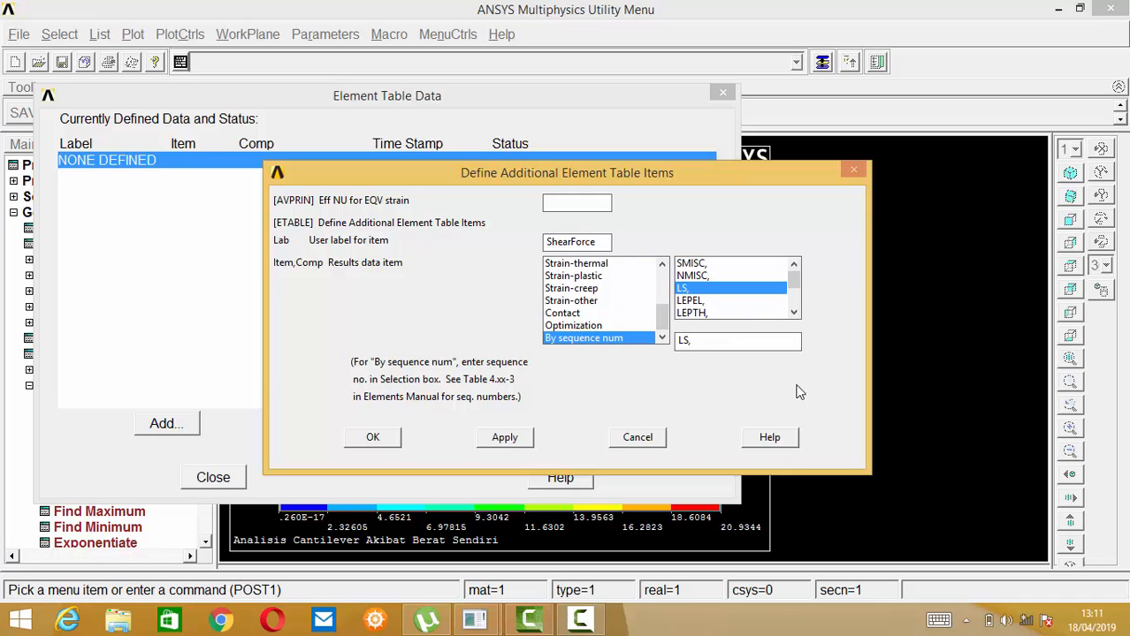
pyautogui.write('1')
pyautogui.click(373, 439)
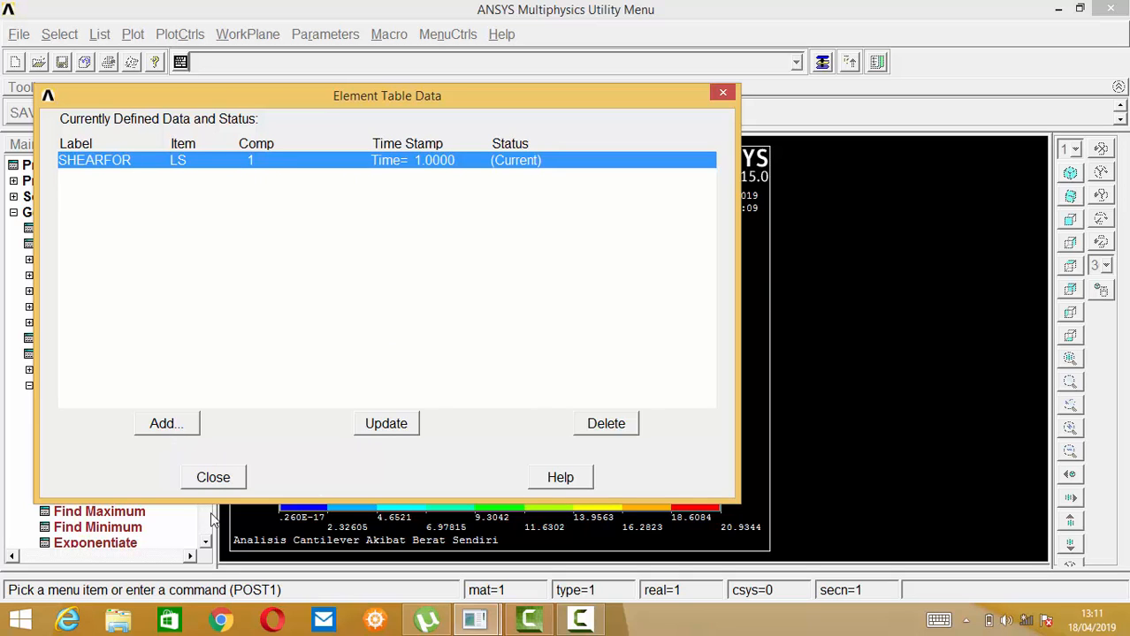
pyautogui.click(213, 477)
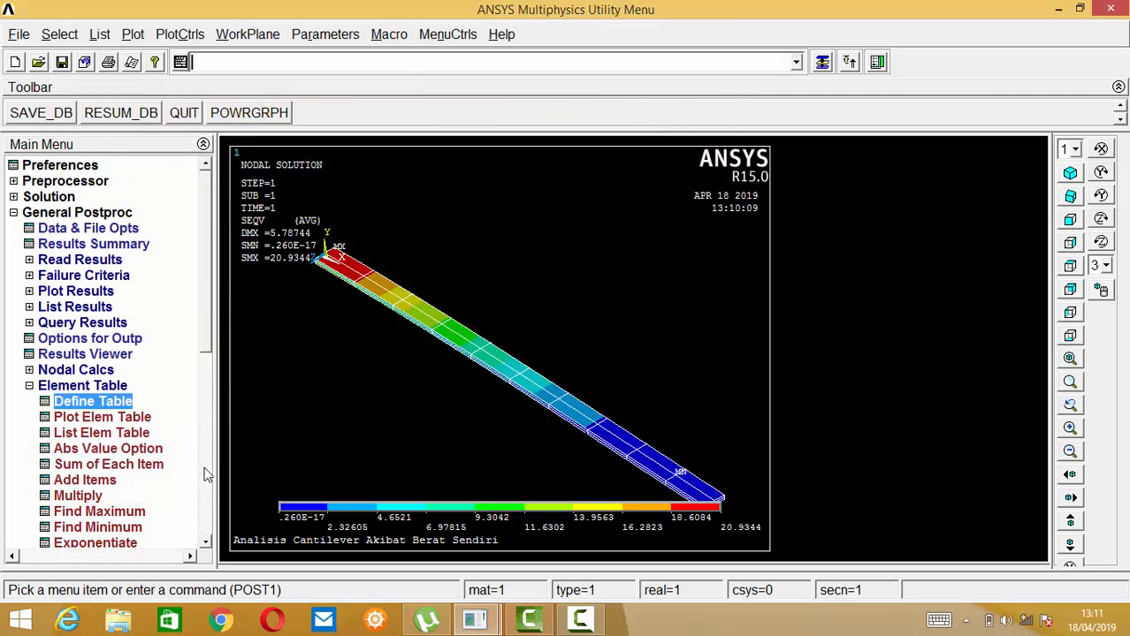
# Step: Plot the line-element results on the deformed shape with SHEARFOR at nodes I and J, and examine the diagram from the front
pyautogui.click(74, 291)
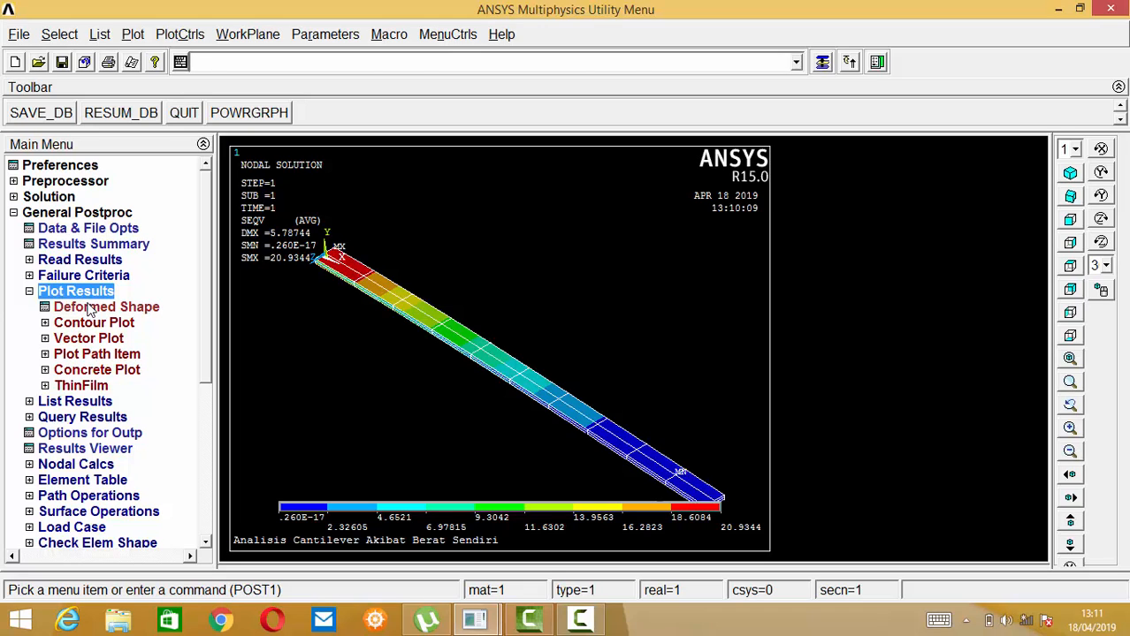
pyautogui.click(94, 325)
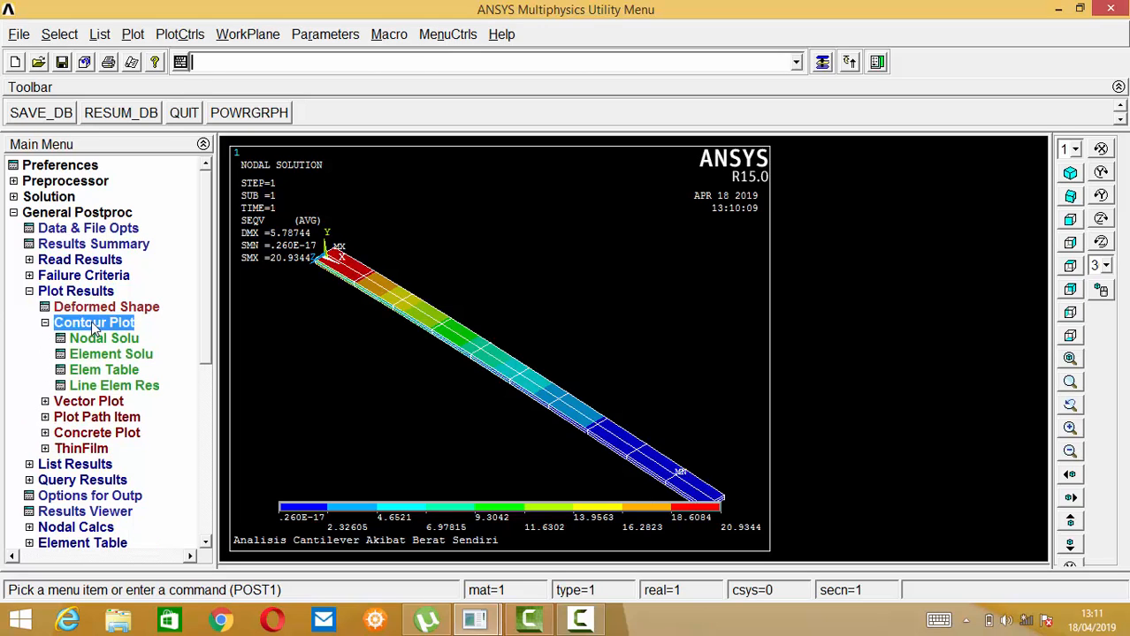
pyautogui.click(93, 388)
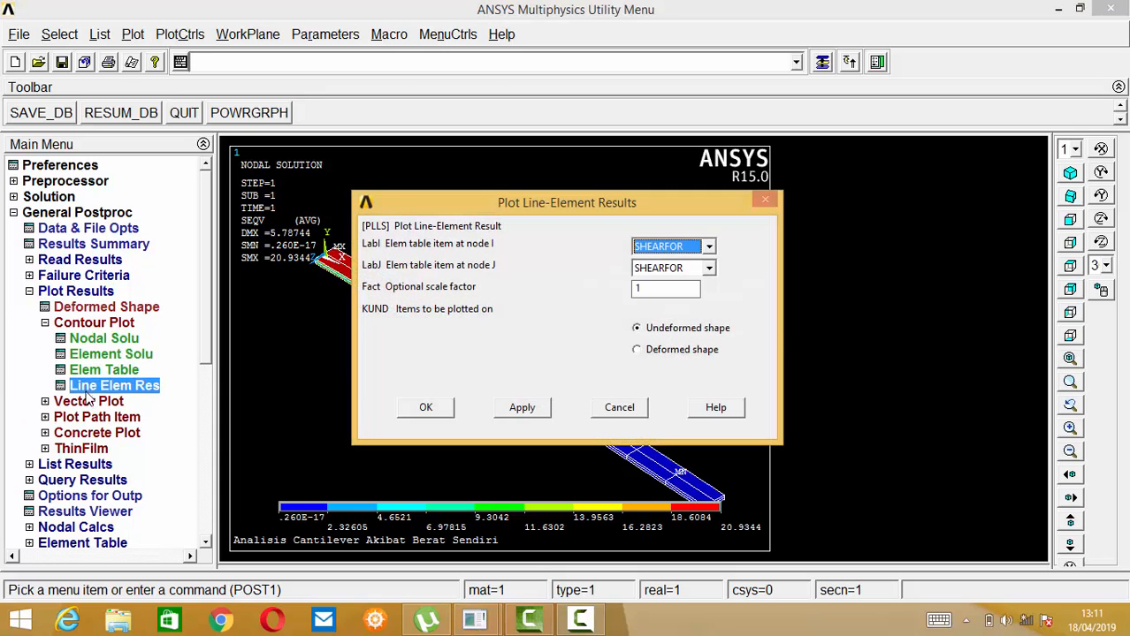
pyautogui.click(658, 352)
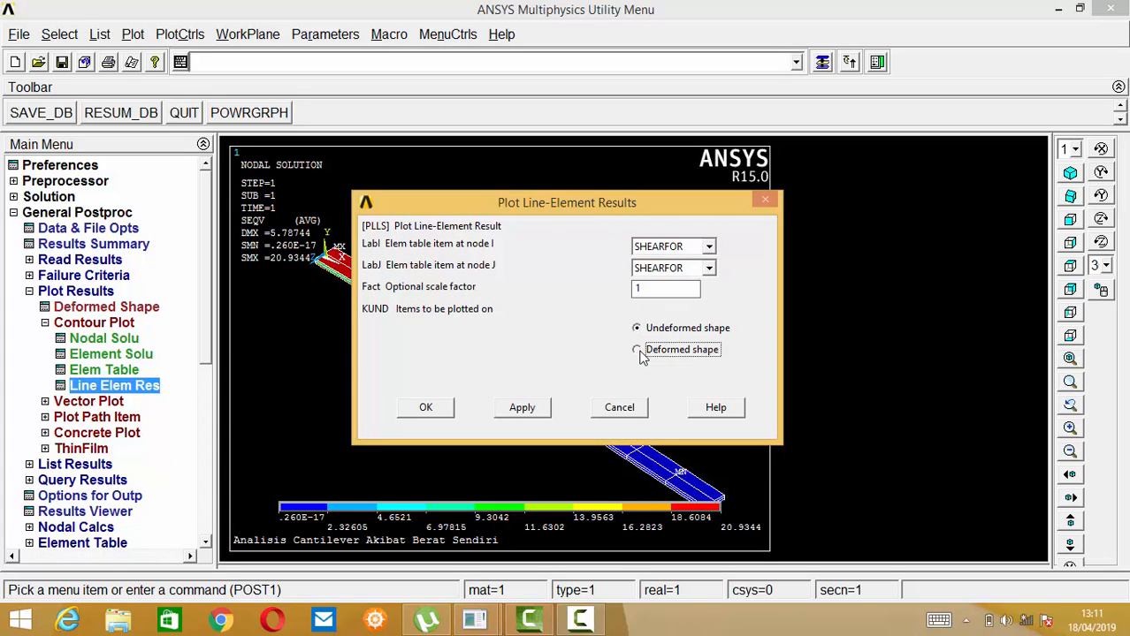
pyautogui.click(428, 407)
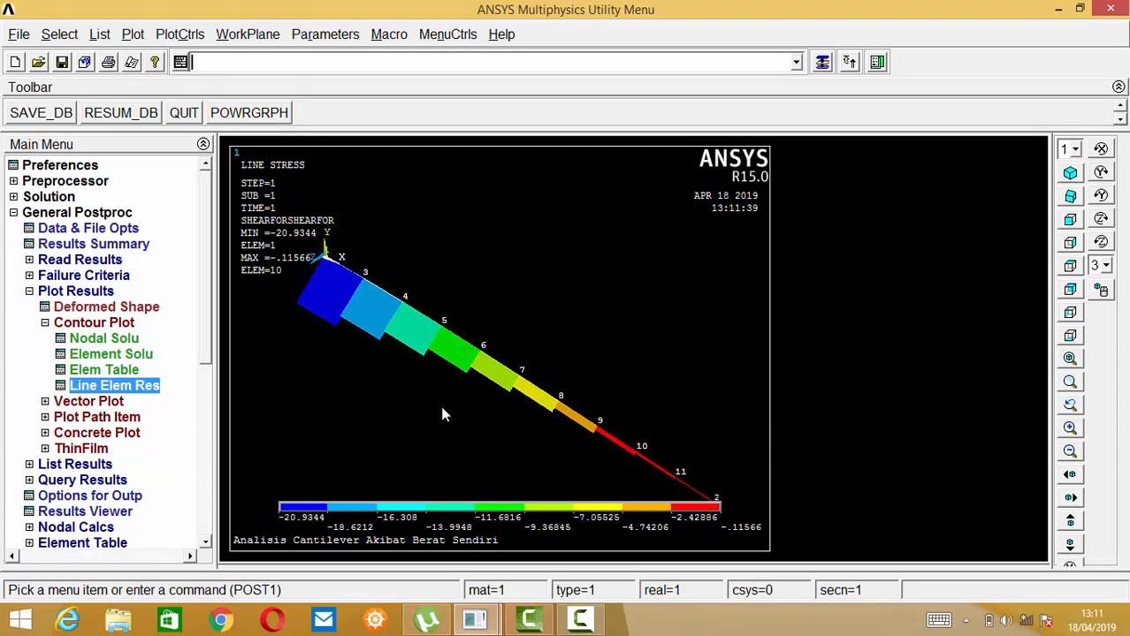
pyautogui.click(1071, 220)
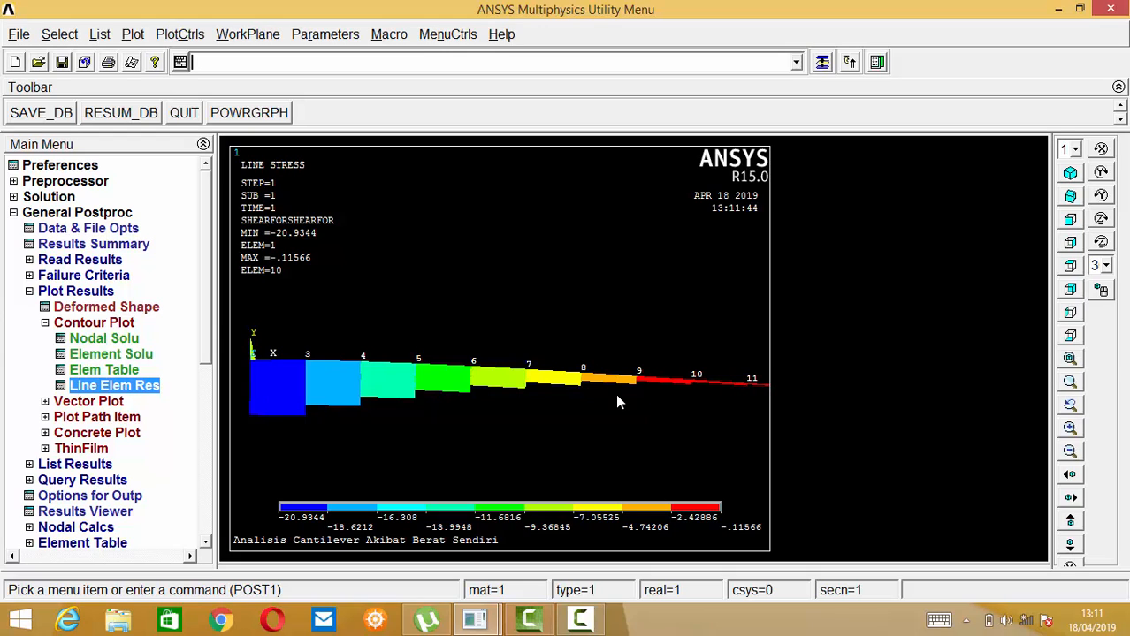
# Step: Try to list the nodal solution results for von Mises stress, and close the listing and its message
pyautogui.scroll(-2, 617, 395)
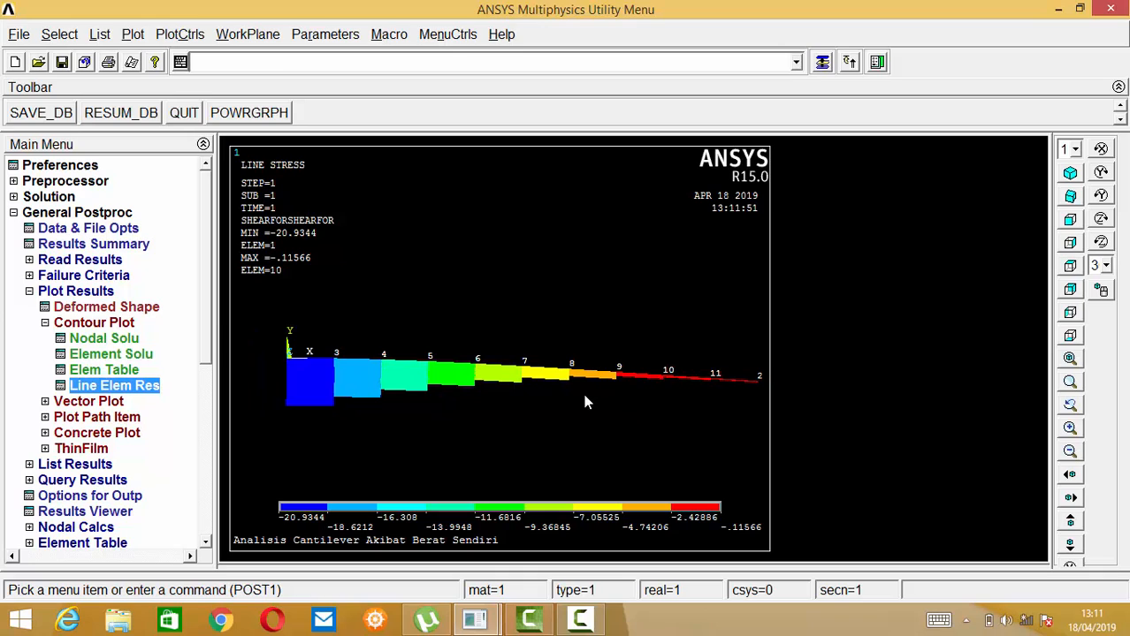
pyautogui.scroll(-1, 585, 398)
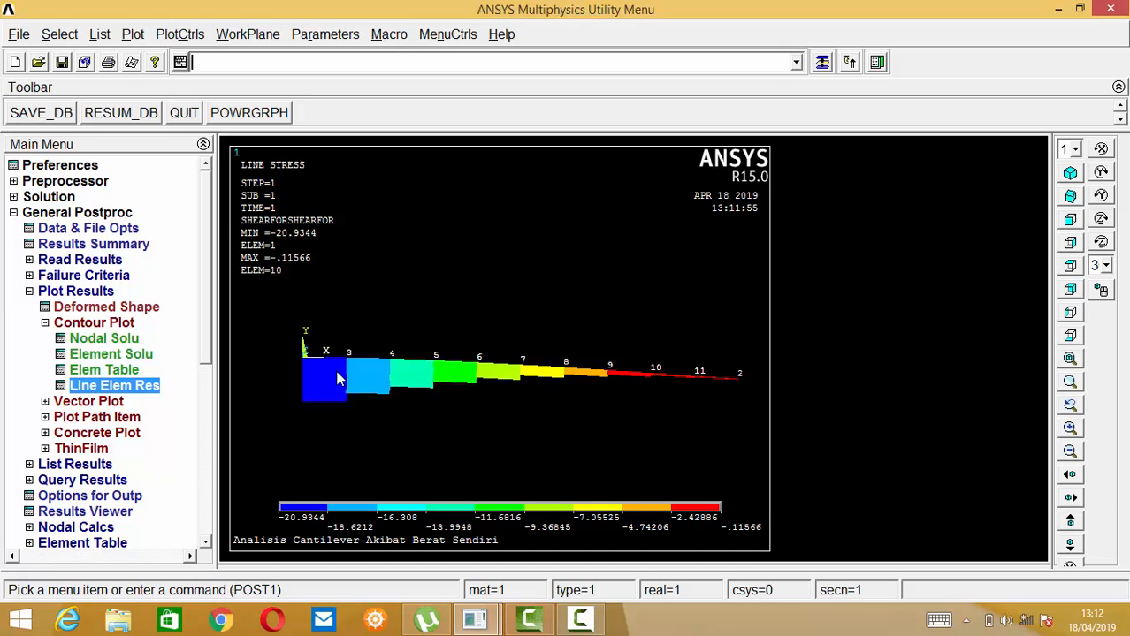
pyautogui.click(61, 464)
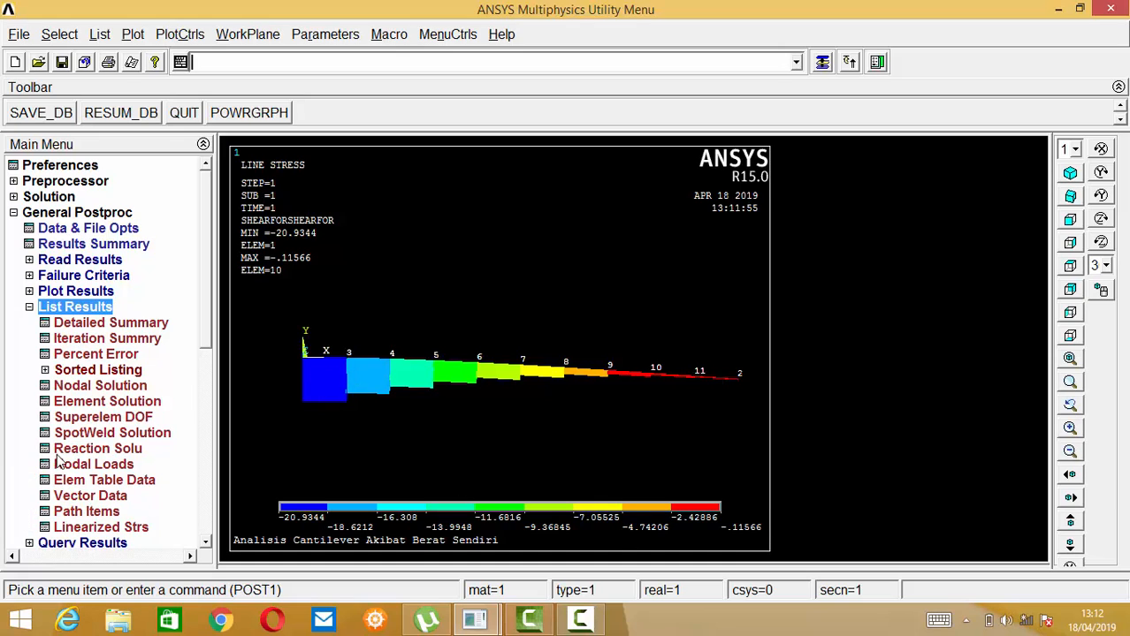
pyautogui.click(93, 387)
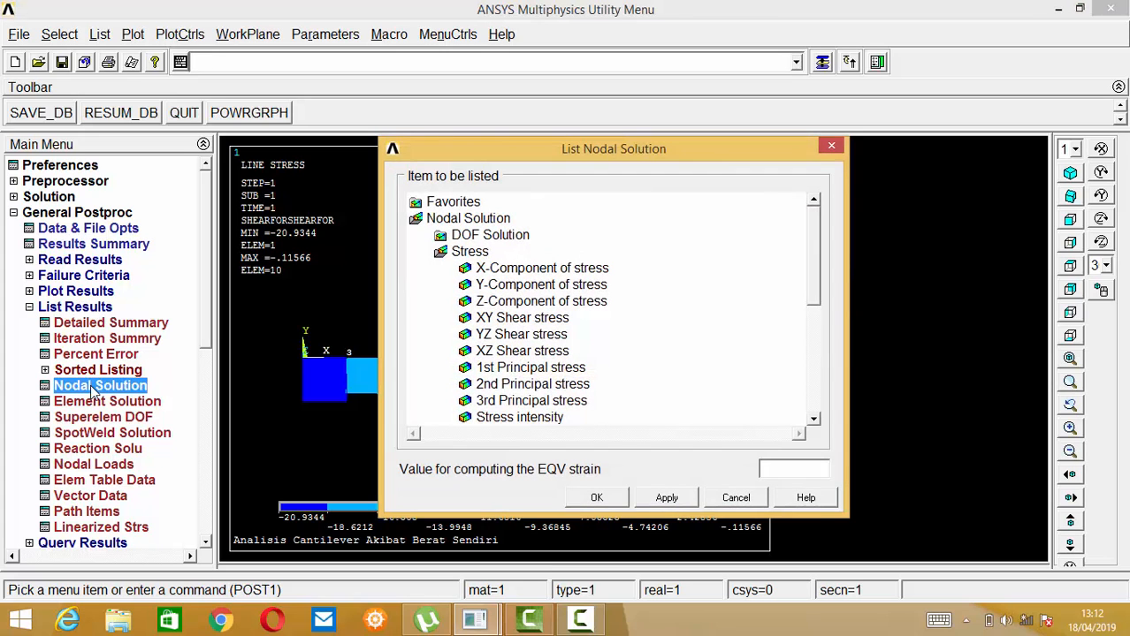
pyautogui.moveTo(820, 305); pyautogui.dragTo(820, 385)
pyautogui.scroll(1, 818, 385)
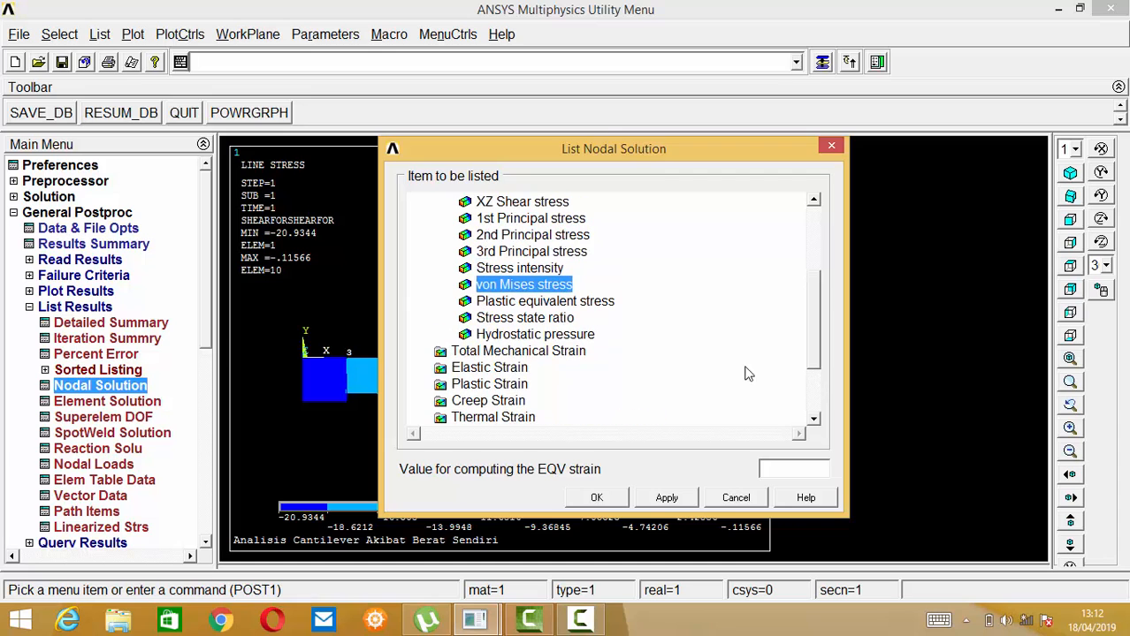
pyautogui.click(597, 497)
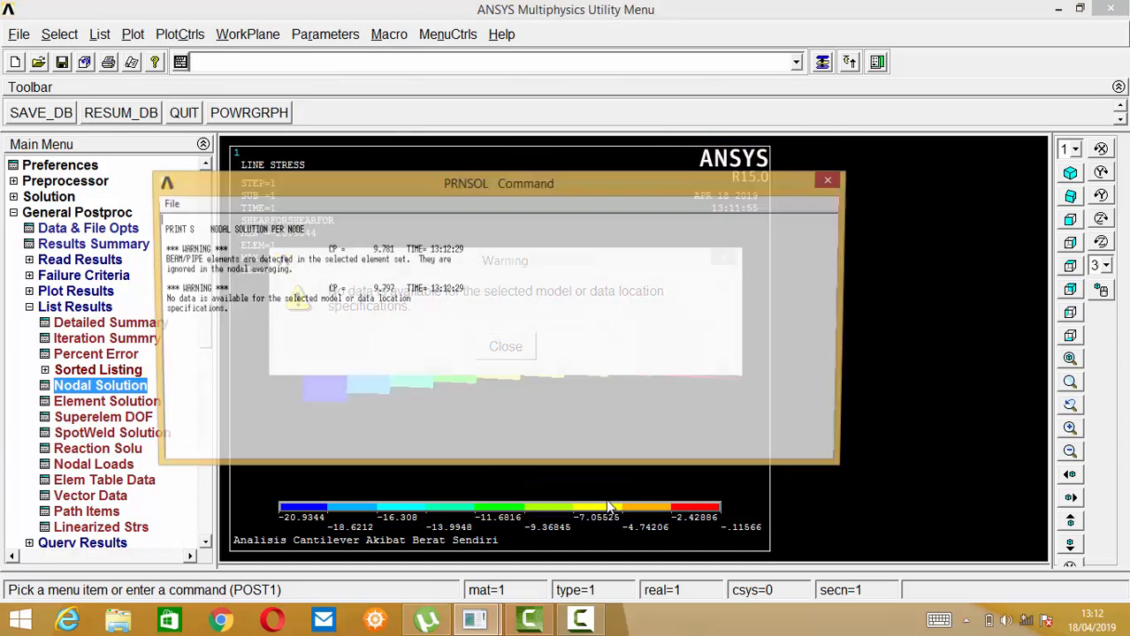
pyautogui.click(832, 182)
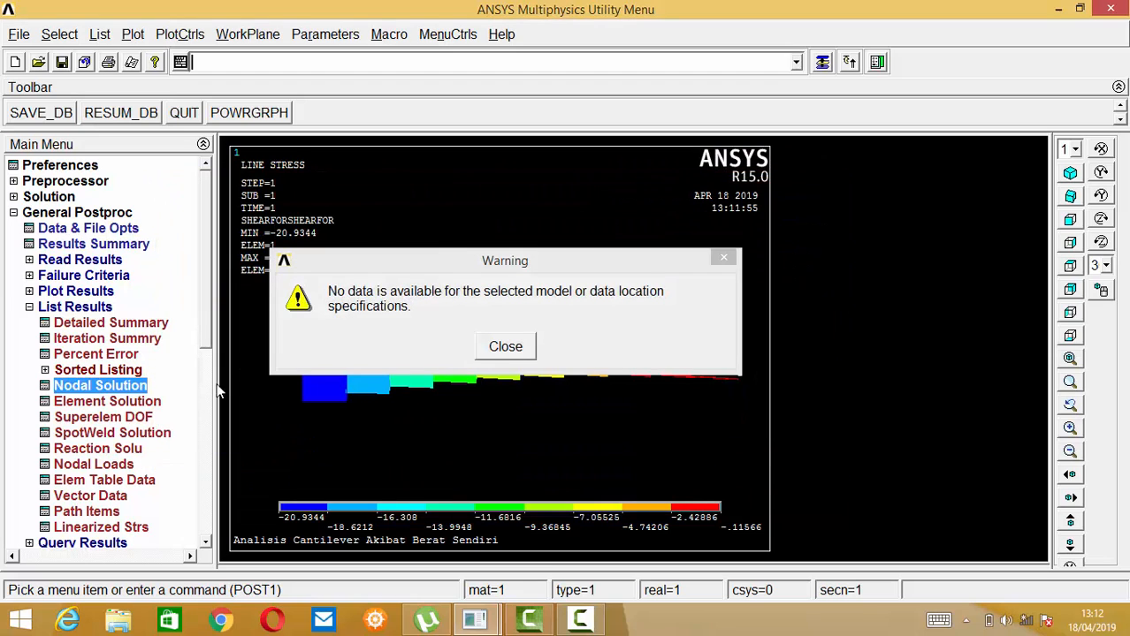
pyautogui.click(495, 353)
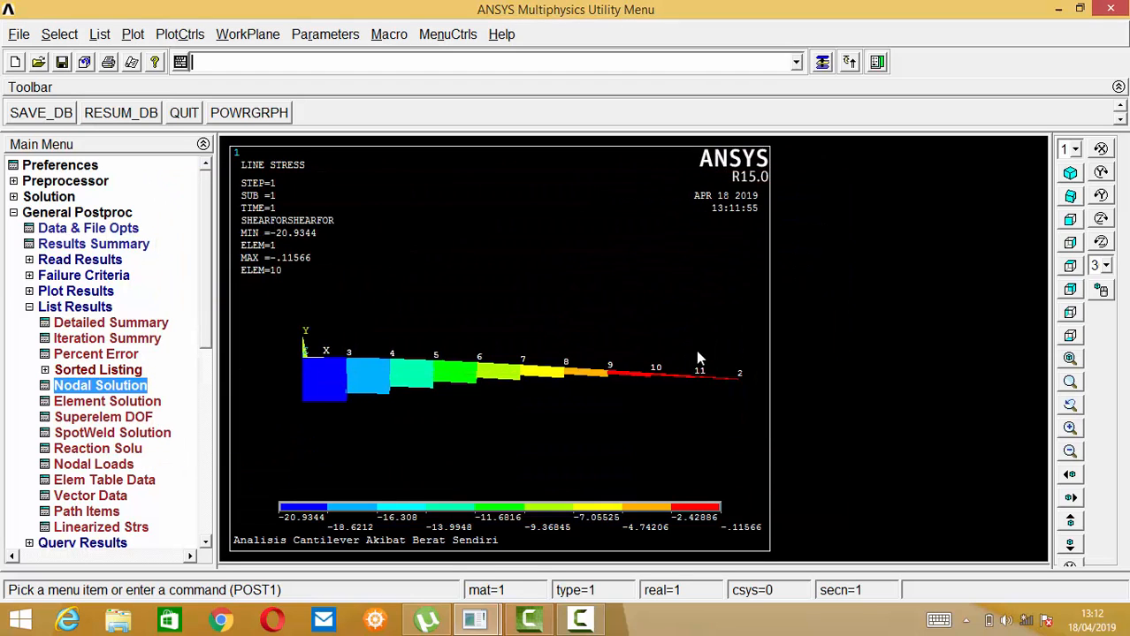